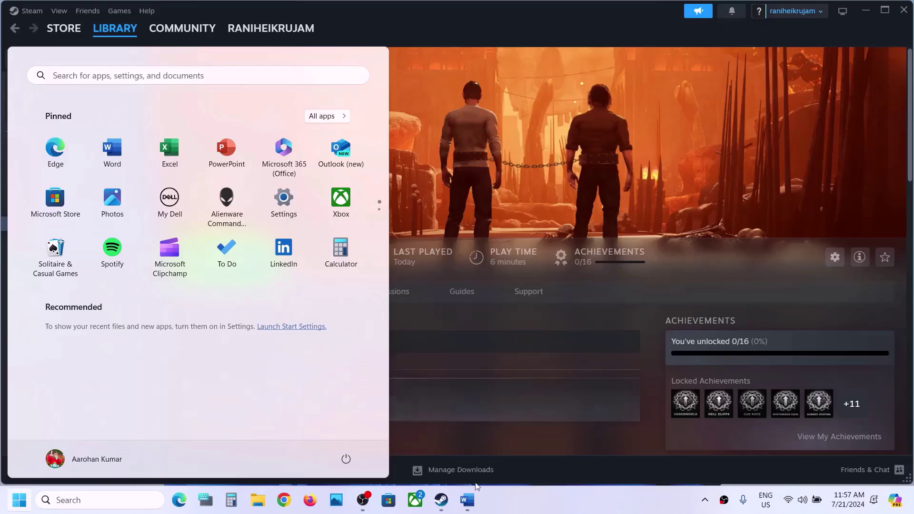
Open the Step 1 Word document and read Steps 1 and 2 of the troubleshooting list
click(467, 499)
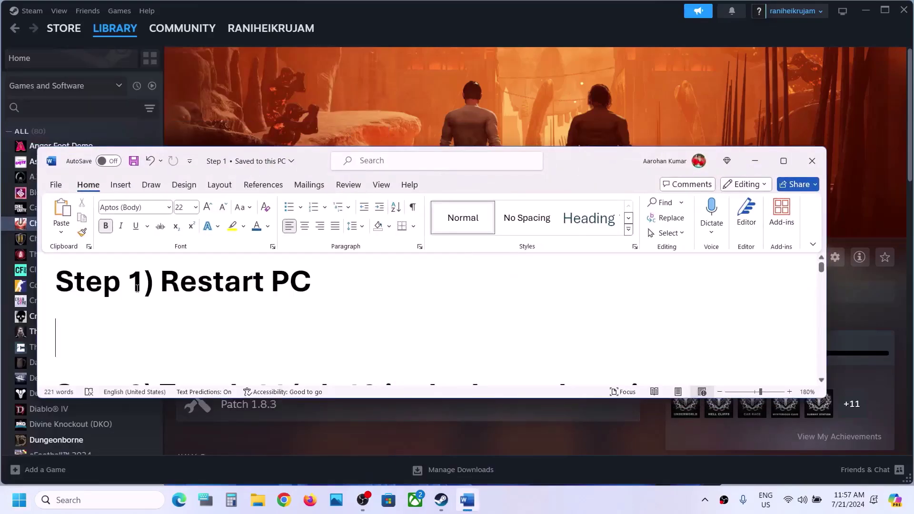
drag(137, 288, 326, 274)
click(326, 274)
scroll(263, 324, down, 3)
drag(160, 310, 709, 318)
click(754, 161)
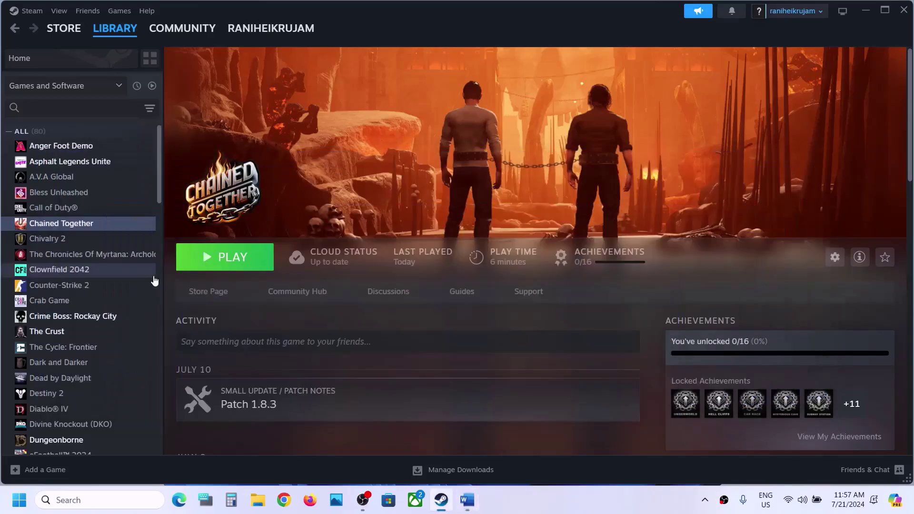
Switch to Steam and set Chained Together's launch options to -dx11 in the game's properties
right_click(78, 229)
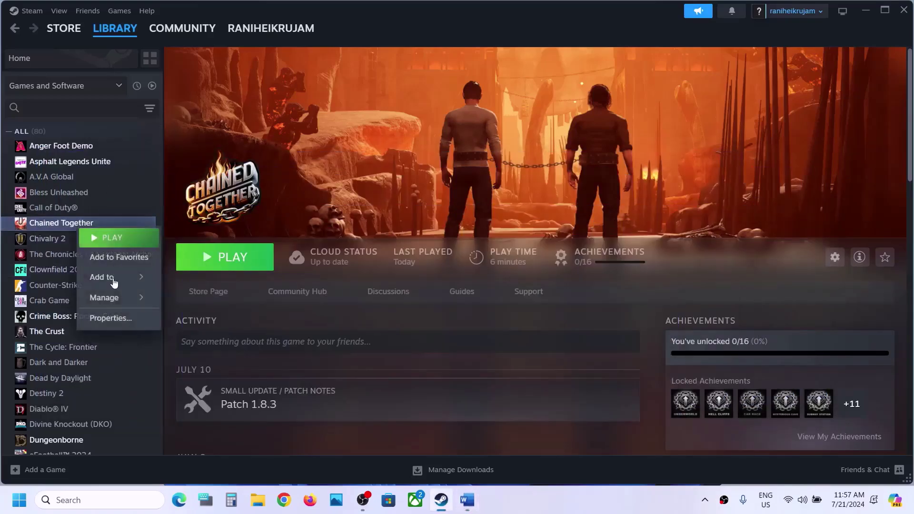
click(120, 322)
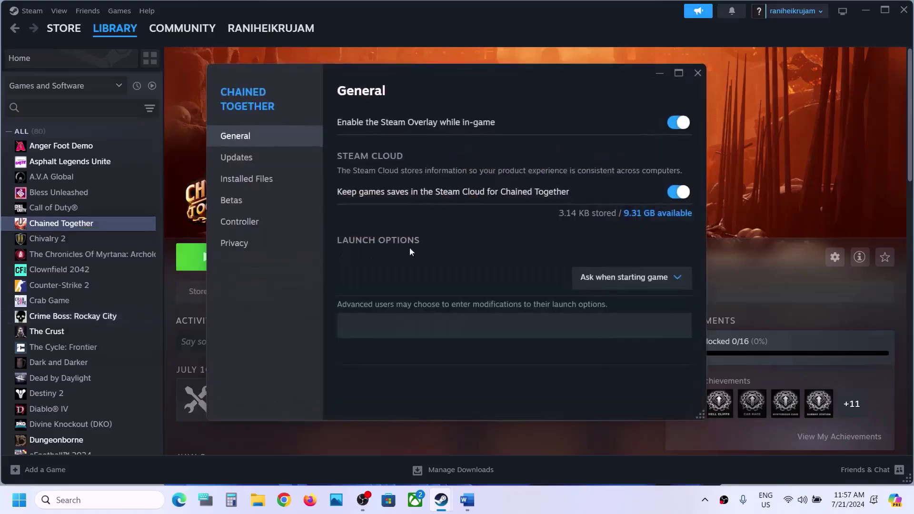
click(363, 332)
click(698, 72)
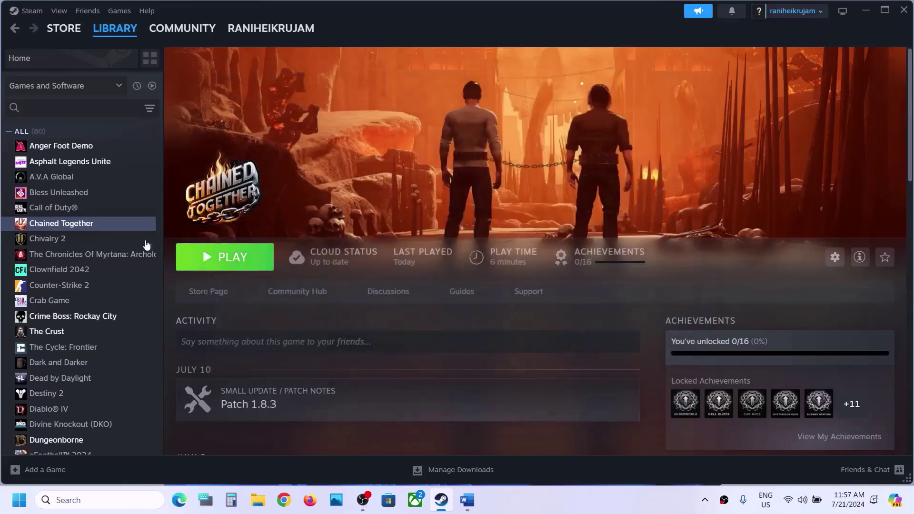
Replace Chained Together's launch options with -dx12 in the game's properties
right_click(95, 227)
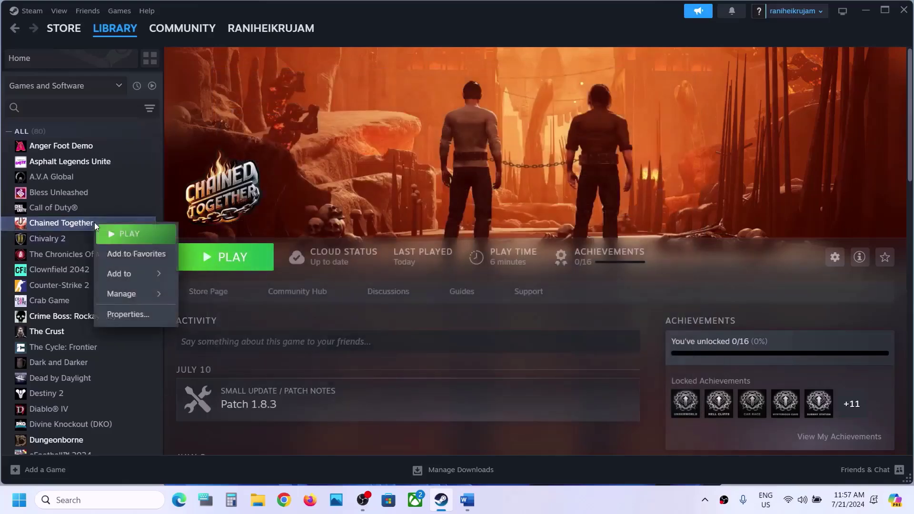
click(124, 313)
drag(377, 327, 313, 330)
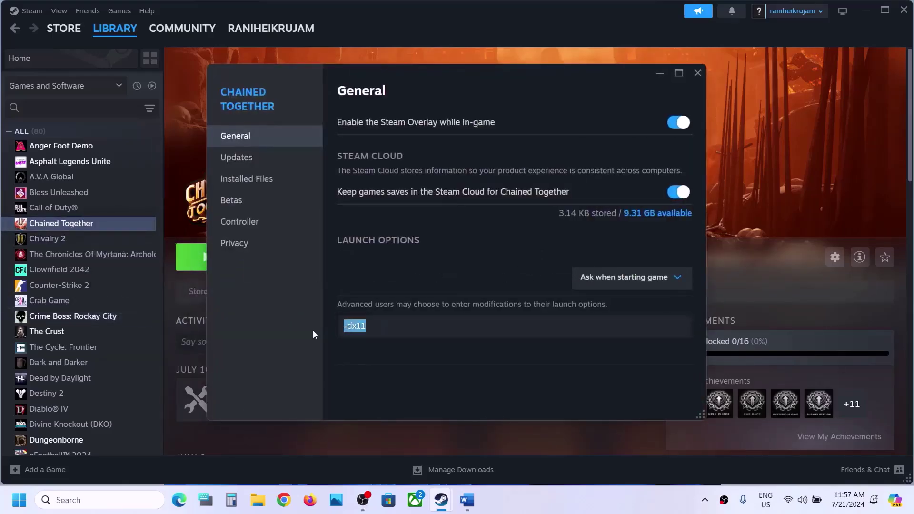
text(-dx12)
click(701, 81)
Clear the launch options in Chained Together's properties and close them
right_click(62, 225)
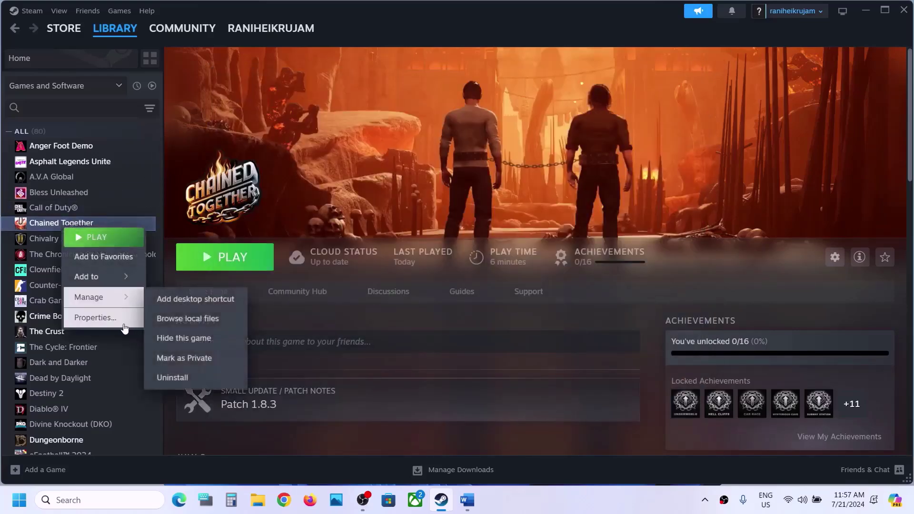
click(122, 324)
drag(377, 325, 293, 328)
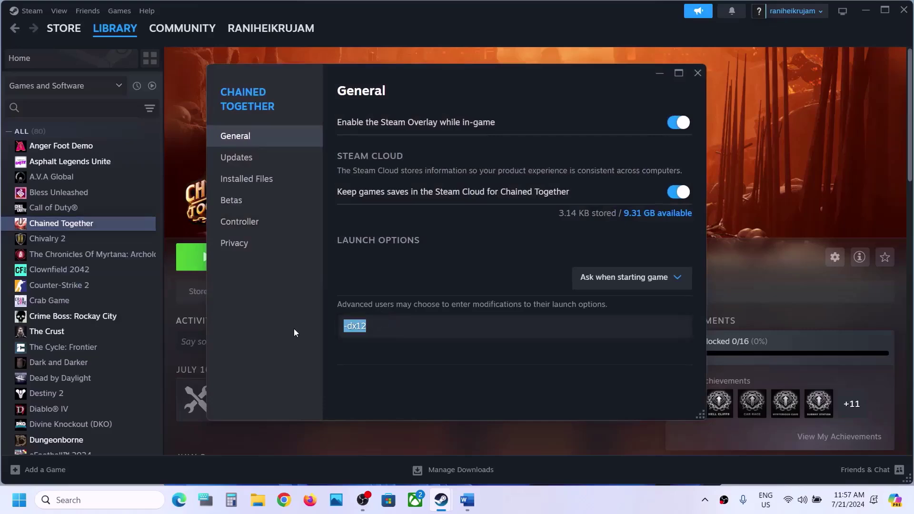
key(BackSpace)
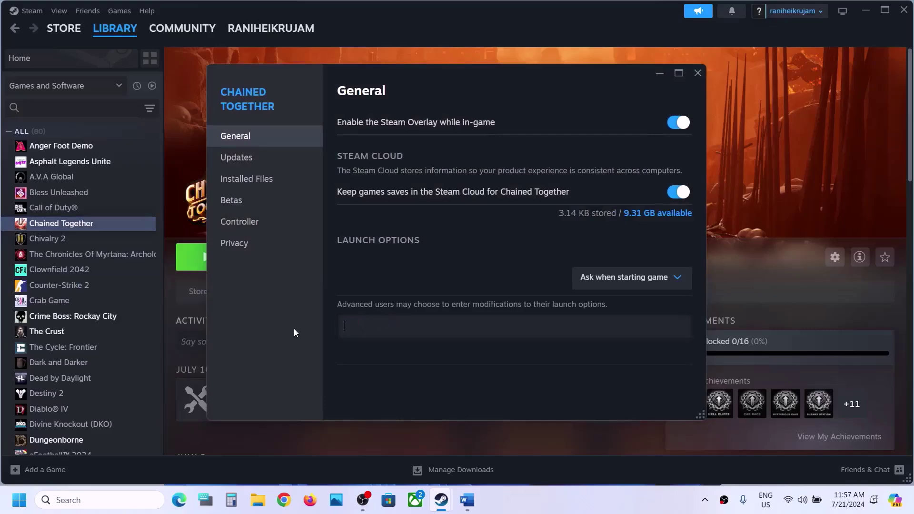
click(696, 74)
Start launching Chained Together, select the DirectX 12 launch option, and cancel the launch
click(225, 267)
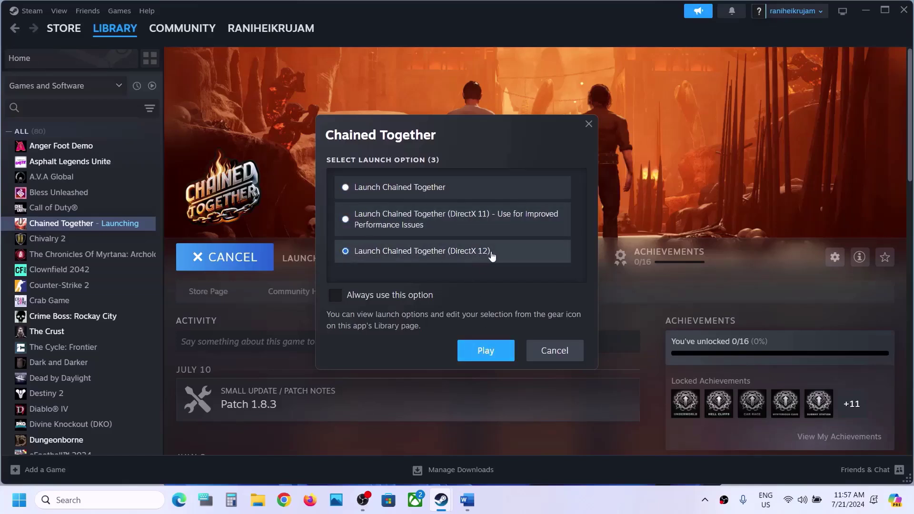
click(554, 351)
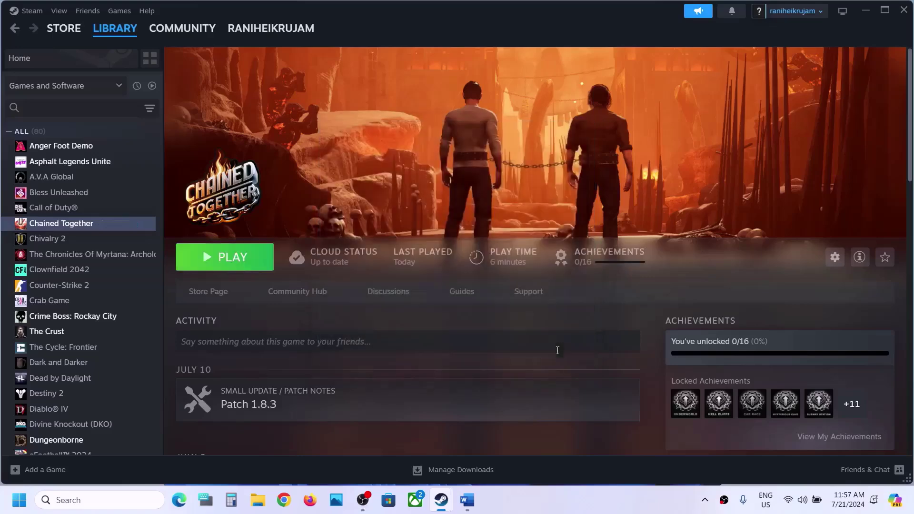
Switch to the Word document, maximize it, and read Step 3 about unplugging the racing wheel and external devices
click(467, 500)
scroll(397, 314, down, 5)
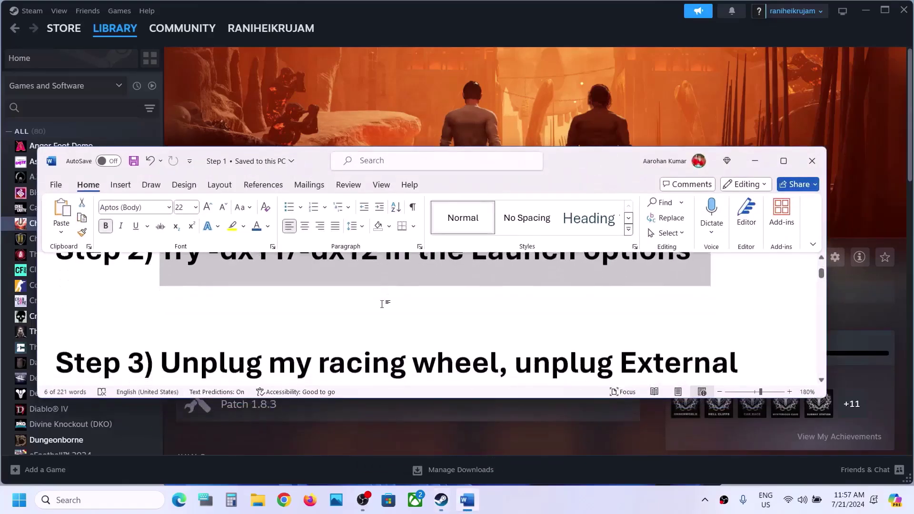
click(783, 161)
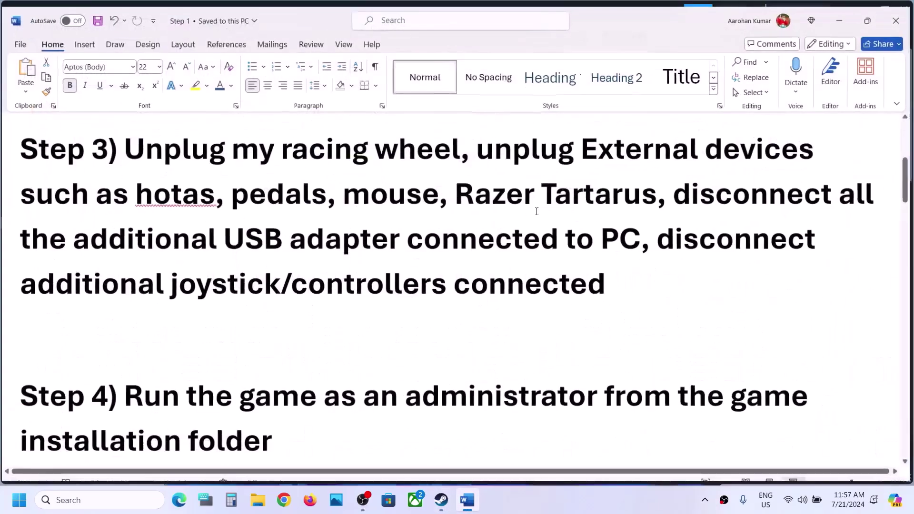
scroll(326, 296, up, 3)
drag(132, 316, 461, 309)
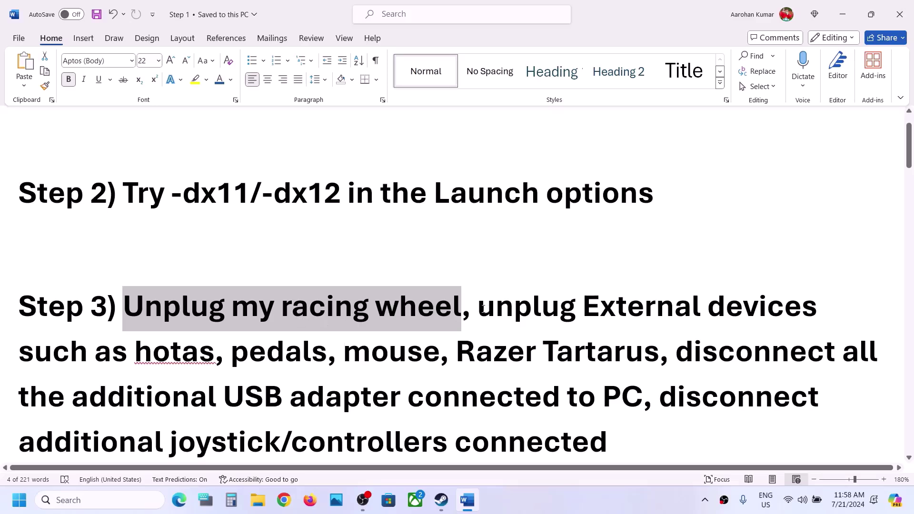
drag(480, 309, 438, 354)
scroll(453, 247, down, 3)
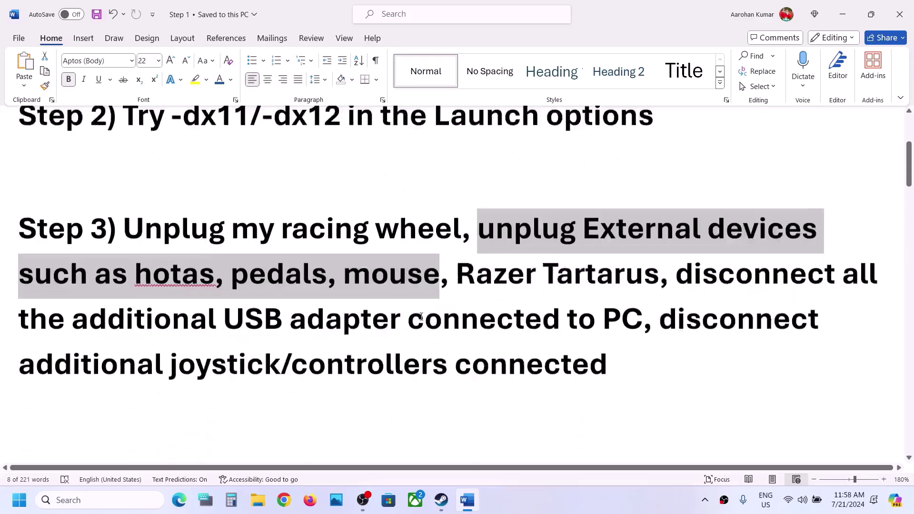
Delete "mouse" and its extra comma from the device list in Step 3
click(449, 197)
scroll(346, 286, up, 2)
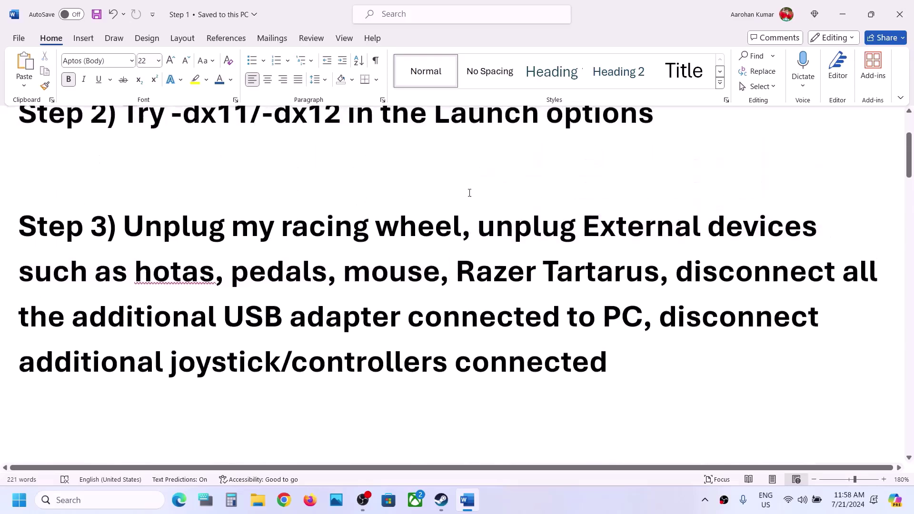
drag(345, 282, 439, 281)
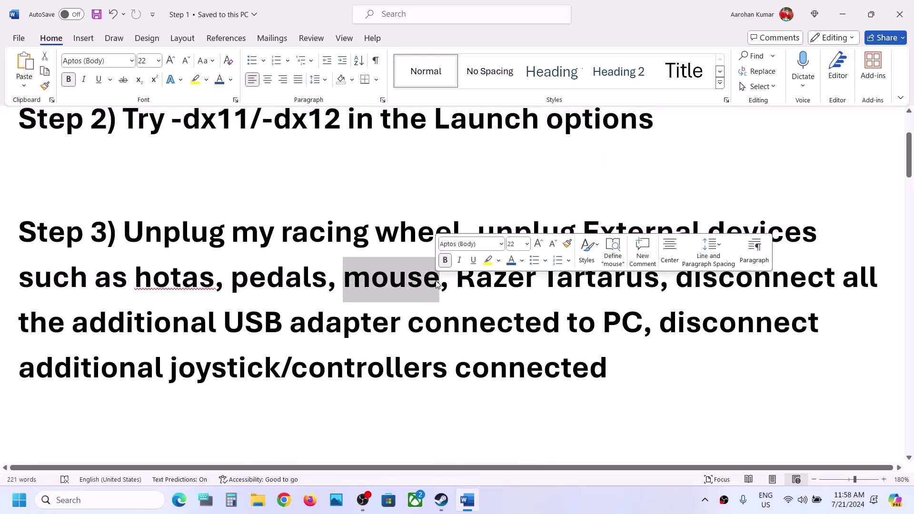
key(BackSpace)
key(BackSpace)
key(BackSpace)
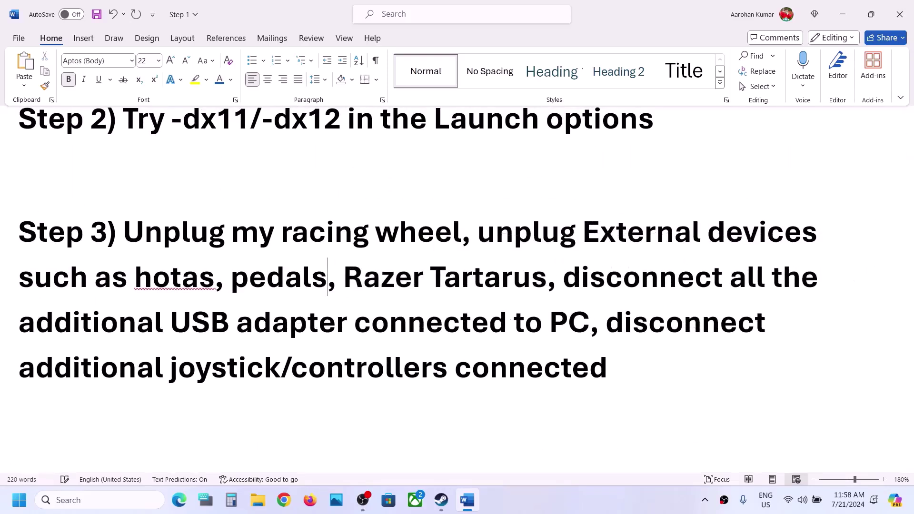
Read the rest of Step 3 on USB adapters and controllers, and Step 4 on running the game as administrator
drag(509, 230, 312, 330)
click(312, 329)
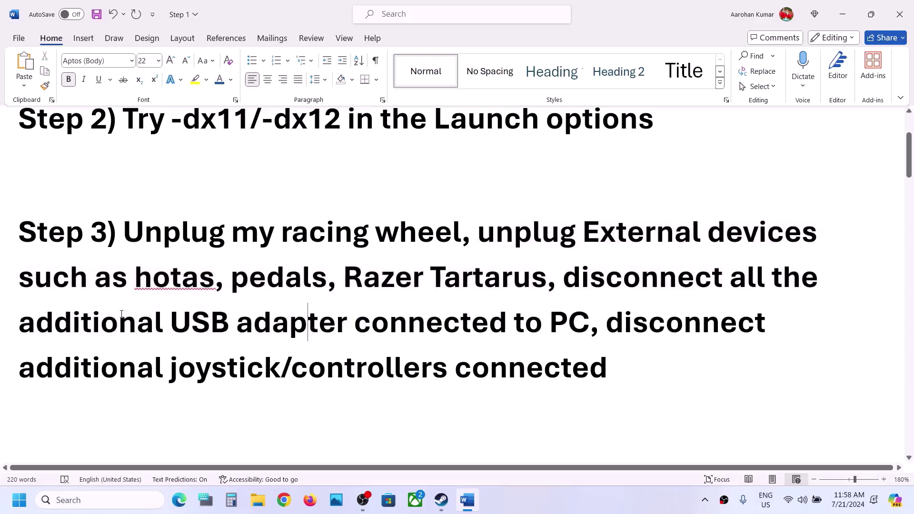
drag(98, 320, 485, 326)
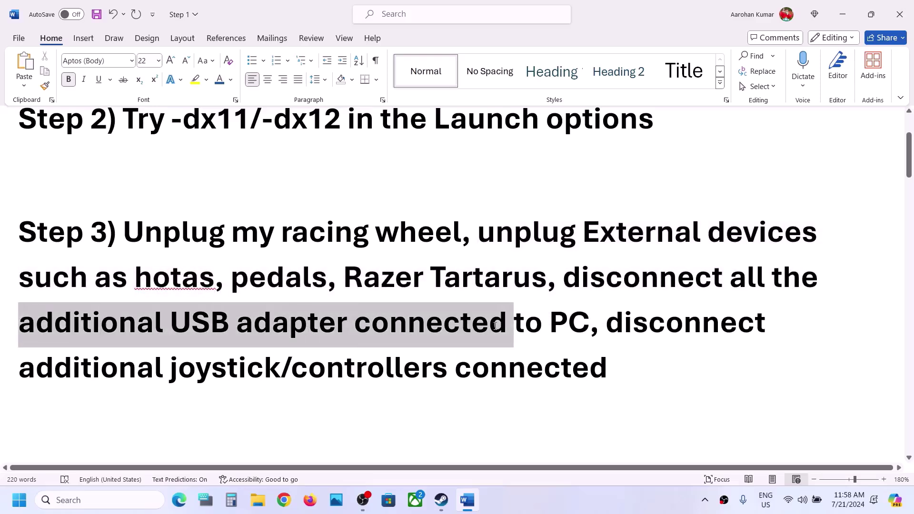
click(549, 324)
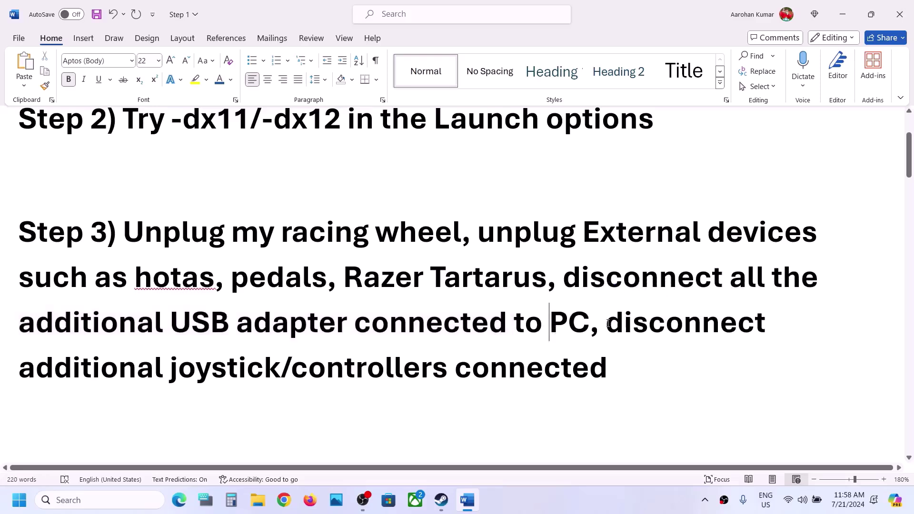
drag(610, 323, 585, 366)
click(373, 357)
scroll(378, 288, down, 3)
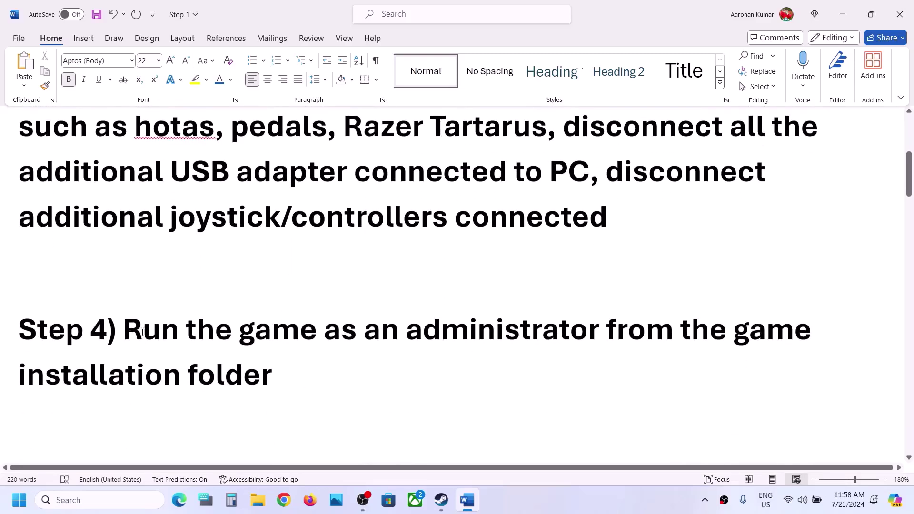
drag(142, 332, 351, 370)
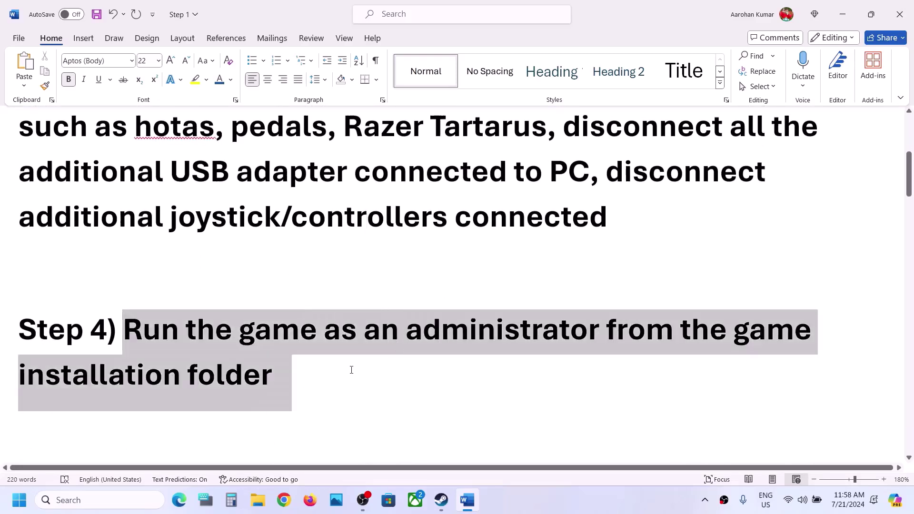
Switch to Steam and open Chained Together's local installation folder
click(447, 512)
right_click(98, 226)
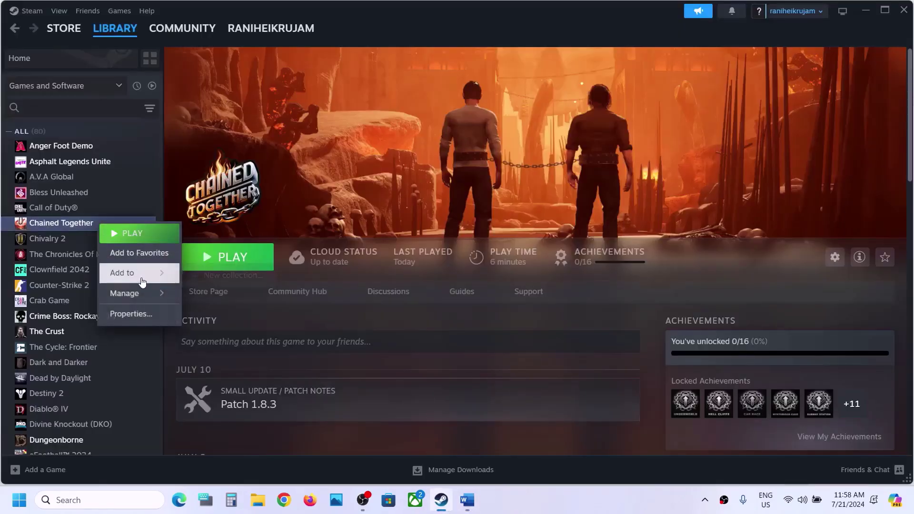
mouse_move(124, 294)
click(223, 315)
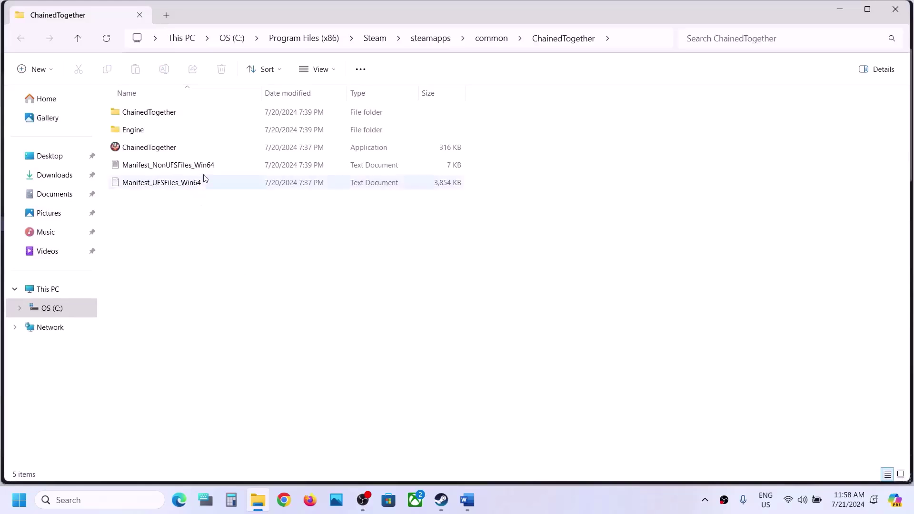
Go into the Win64 folder through the ChainedTogether and Binaries subfolders
click(155, 118)
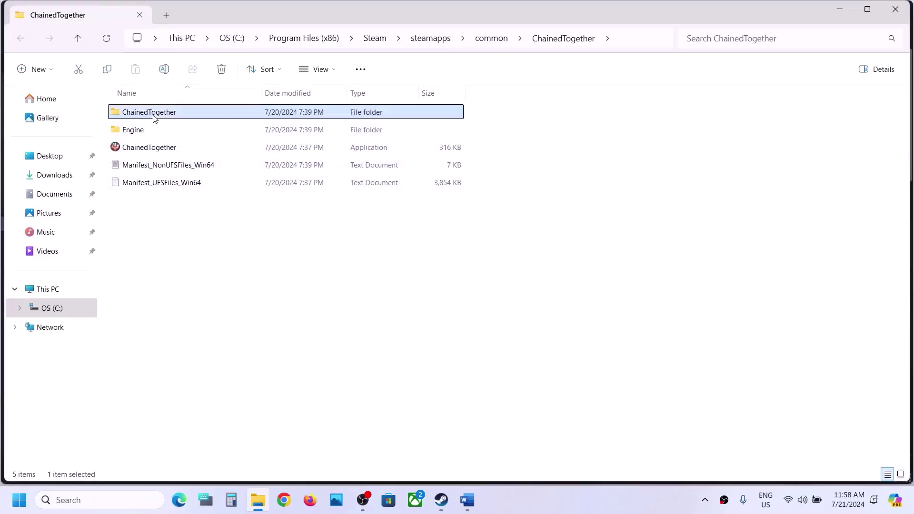
double_click(173, 118)
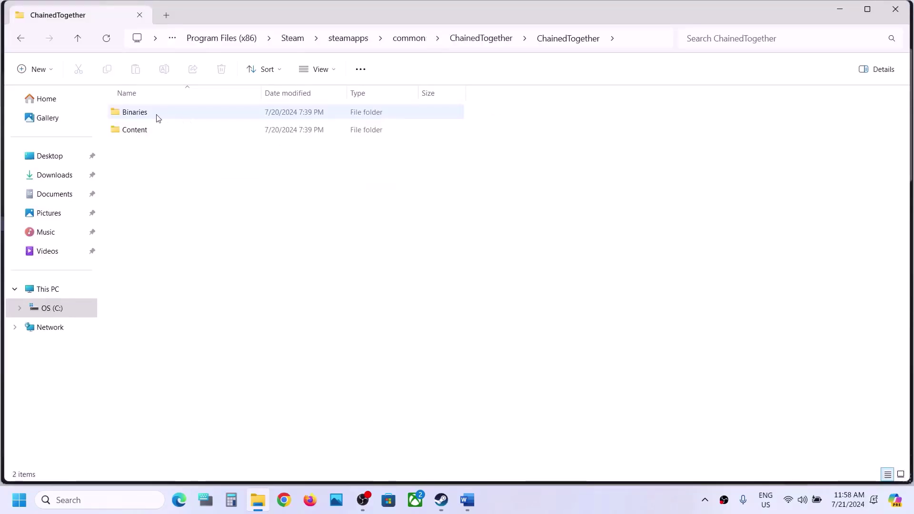
double_click(155, 116)
double_click(169, 111)
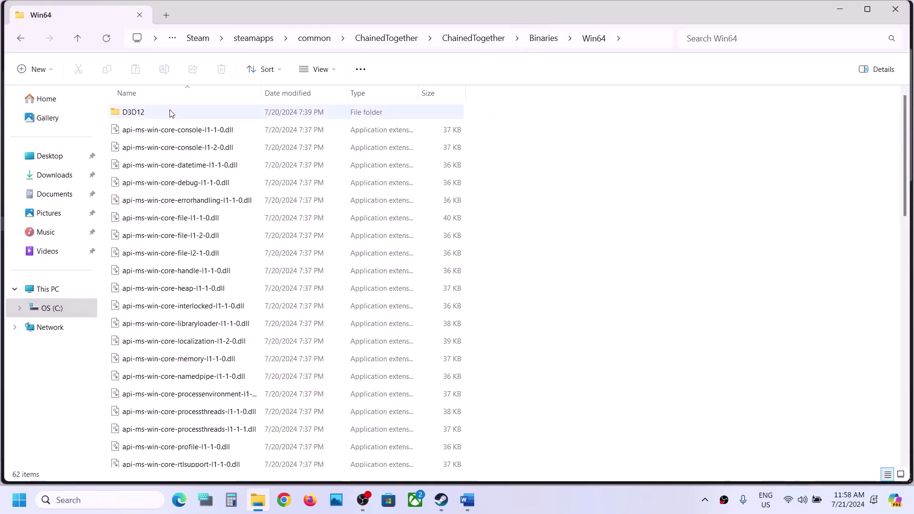
Set the ChainedTogether-Win64-Shipping application to run as an administrator in its compatibility properties, and apply the change
scroll(209, 235, down, 13)
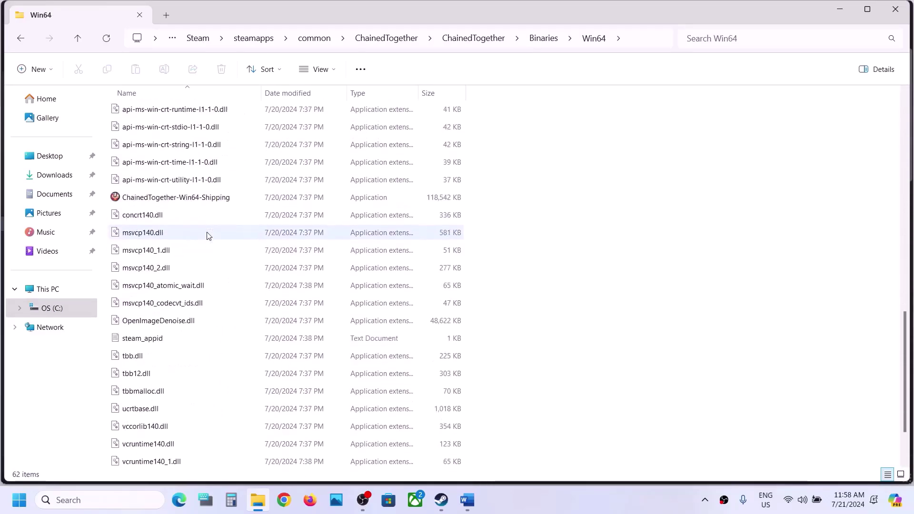
click(147, 203)
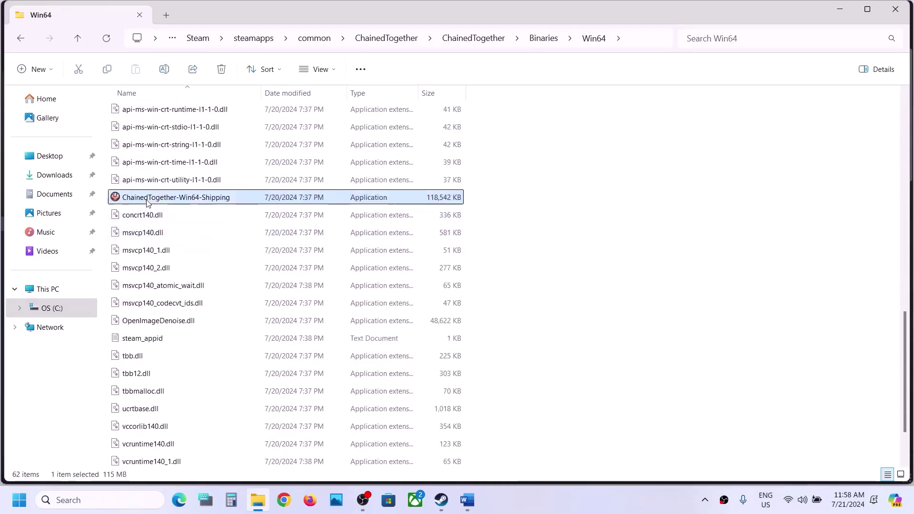
right_click(194, 204)
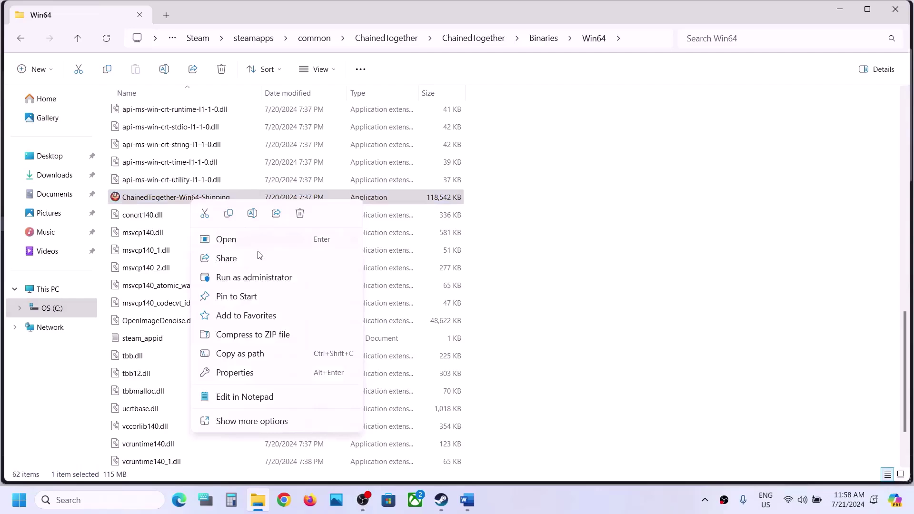
click(228, 373)
click(261, 190)
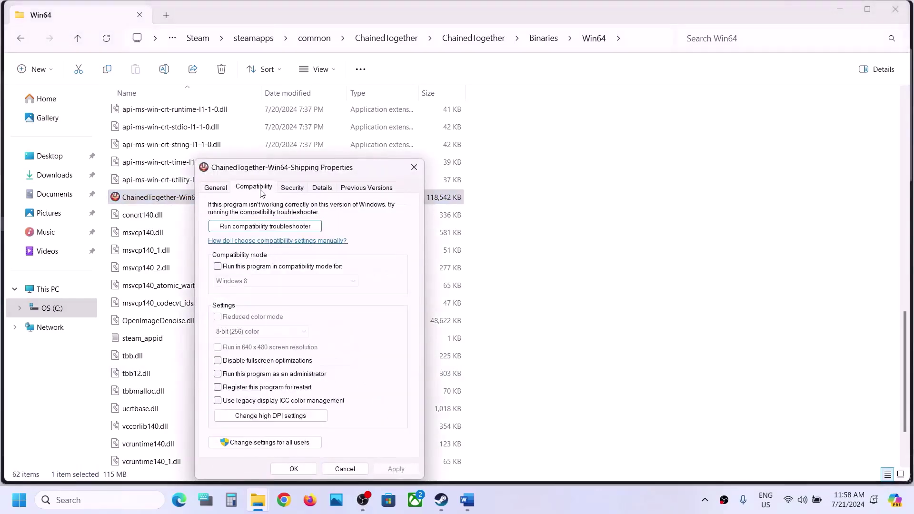
click(219, 375)
click(390, 469)
click(300, 470)
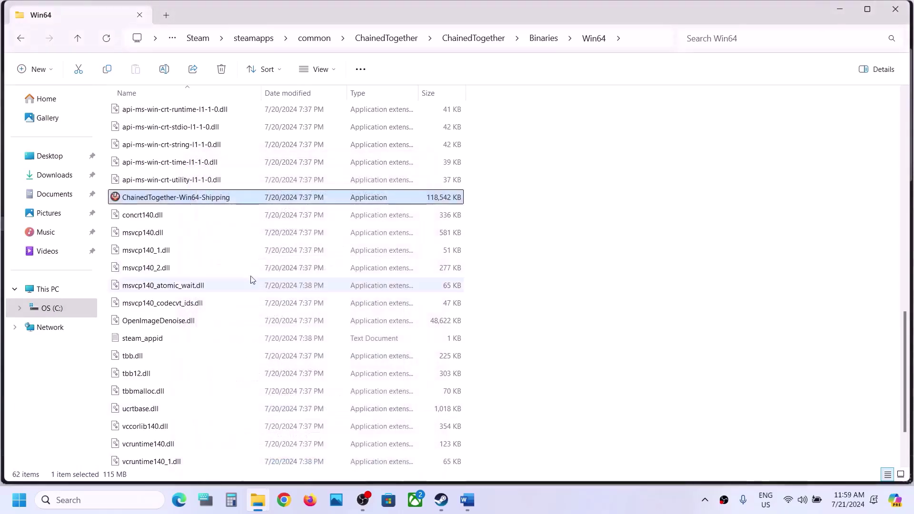
Set the ChainedTogether-Win64-Shipping application to run in compatibility mode for Windows 8, and apply the change
right_click(185, 199)
click(233, 373)
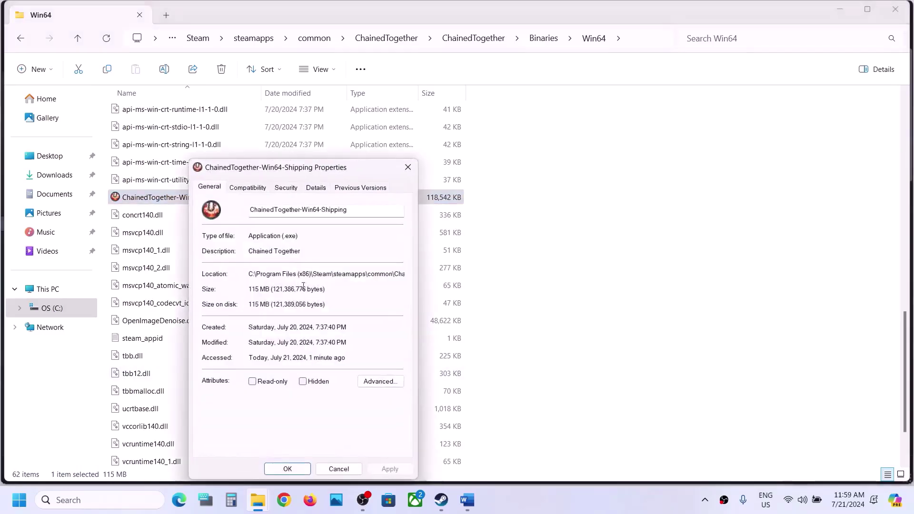
click(247, 188)
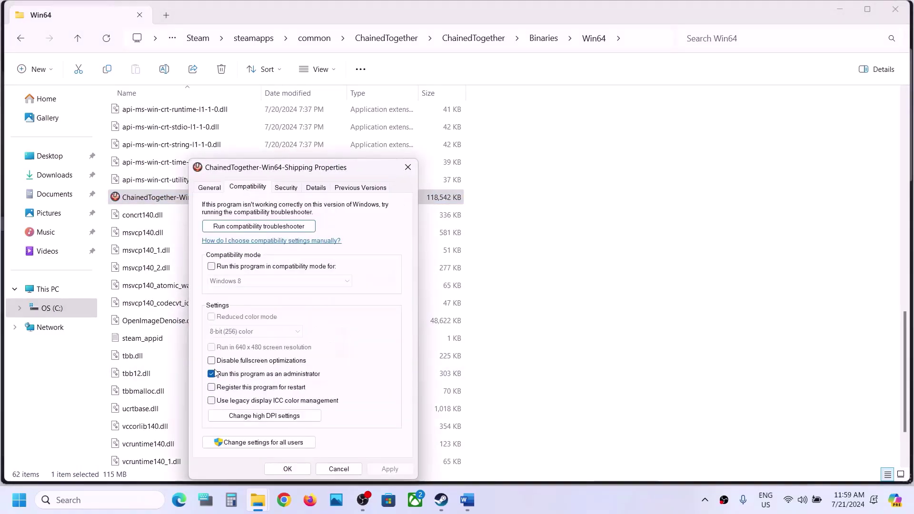
click(211, 266)
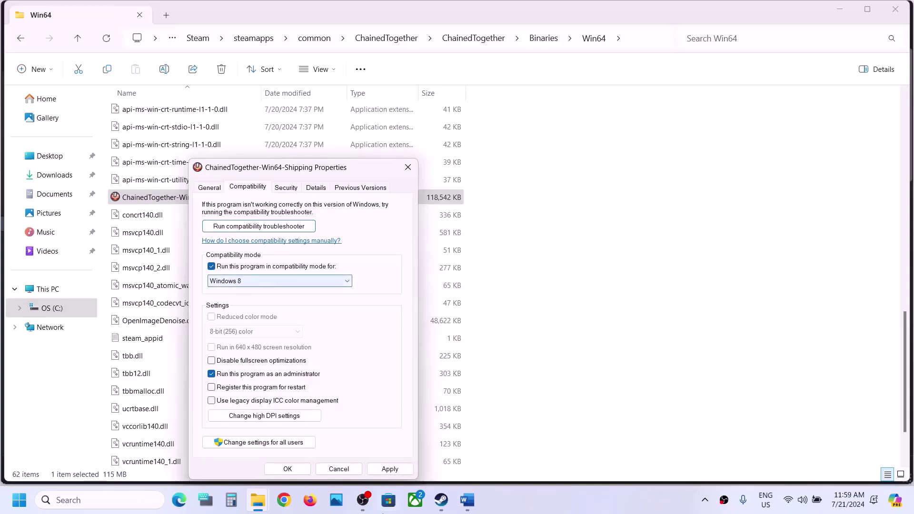
click(391, 469)
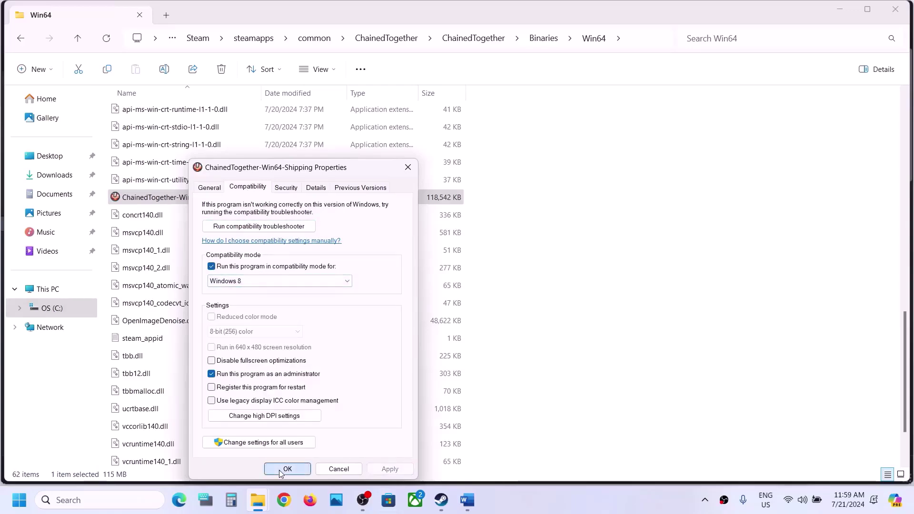
click(288, 468)
Change the ChainedTogether-Win64-Shipping compatibility mode to Windows 7 and disable its fullscreen optimizations, applying both changes
right_click(205, 198)
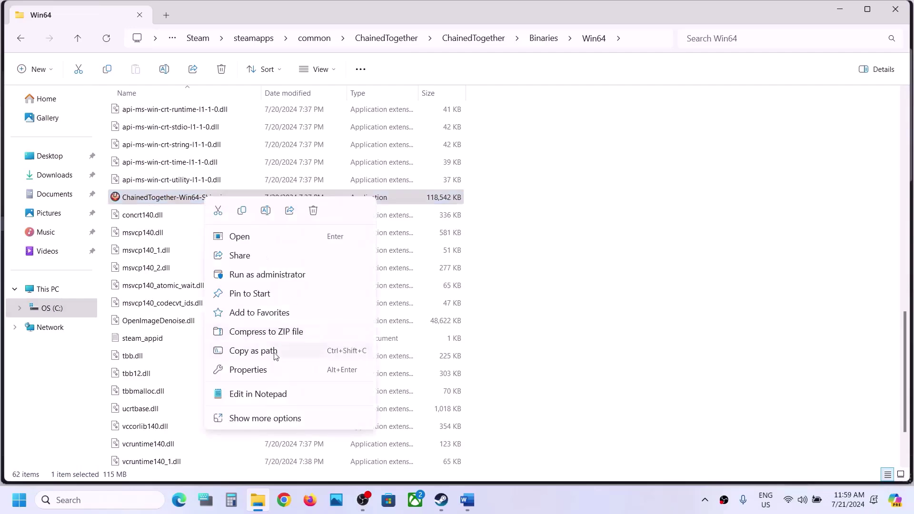
click(260, 369)
click(272, 190)
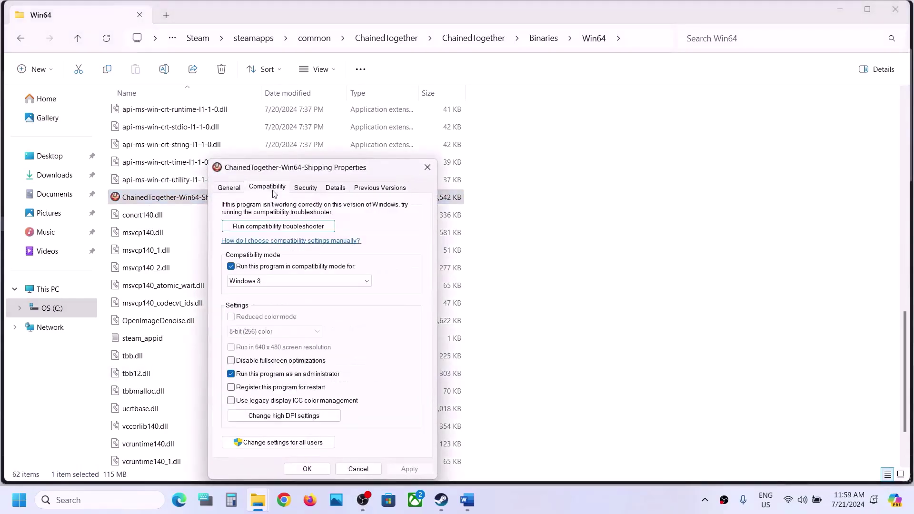
click(266, 281)
click(259, 314)
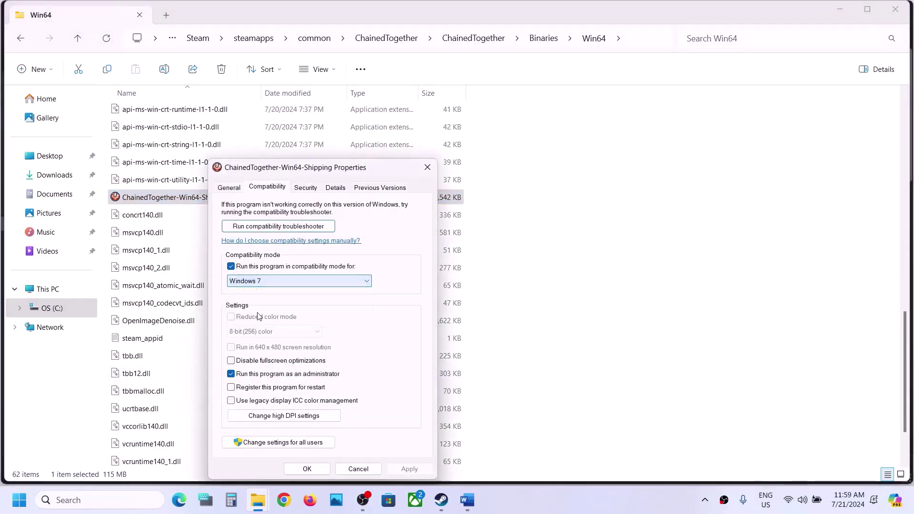
click(408, 469)
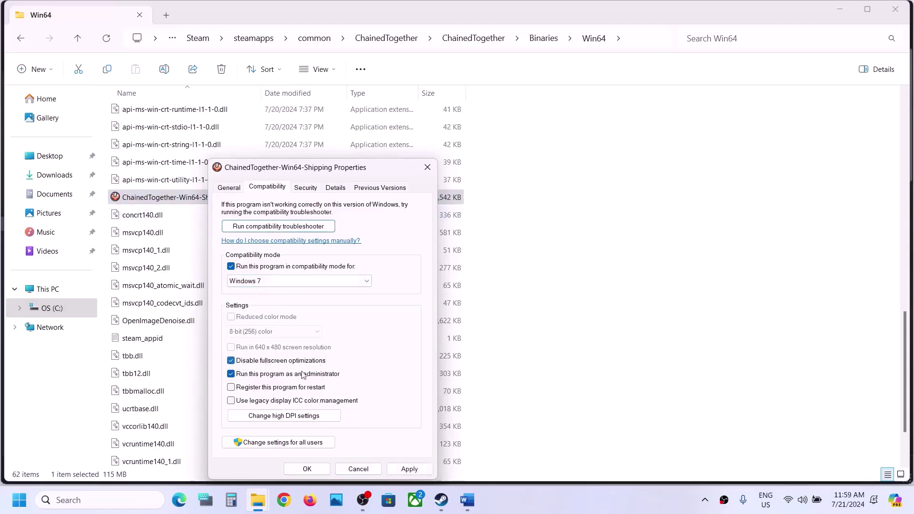
click(407, 469)
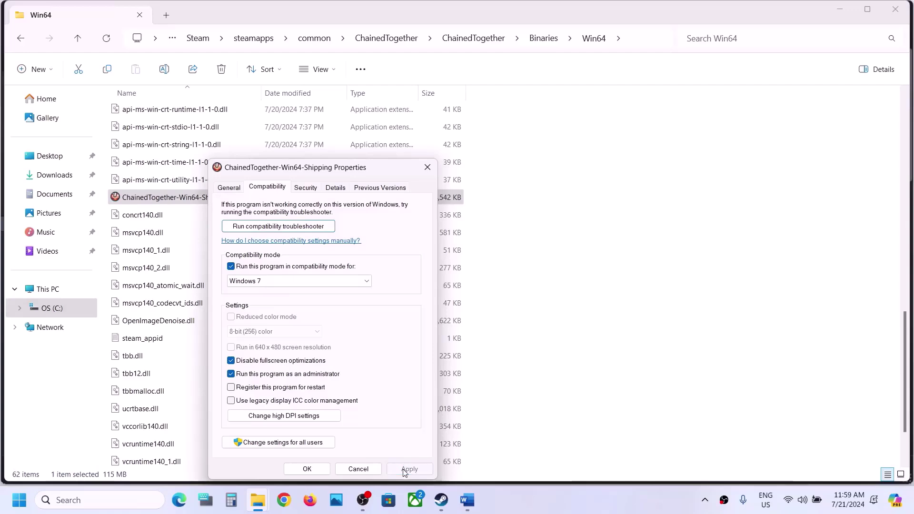
click(307, 469)
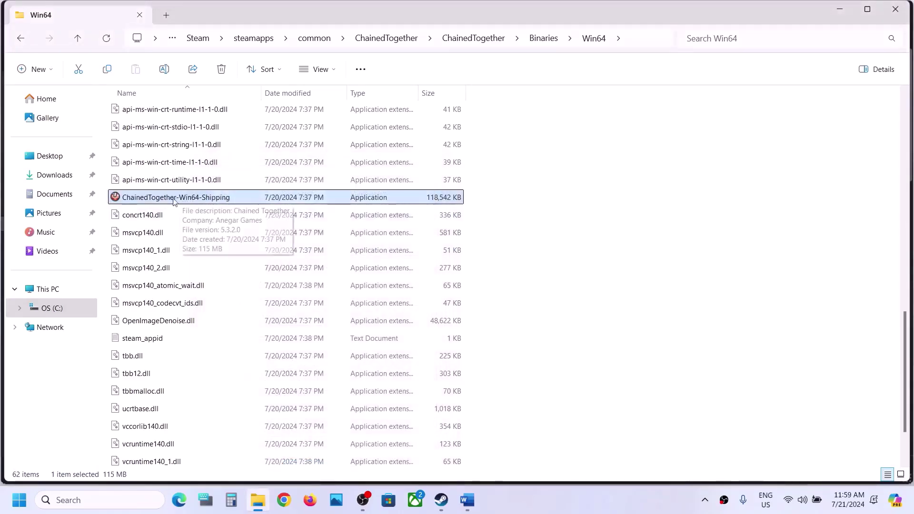
Go back up from the Win64 folder to the game's main ChainedTogether installation folder
click(79, 38)
click(79, 39)
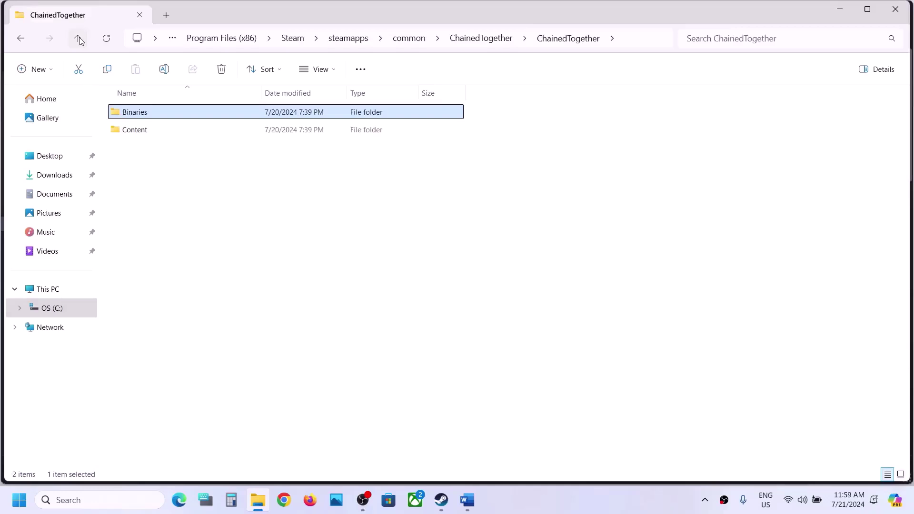
click(79, 39)
Set the ChainedTogether application in the main folder to run as an administrator, and apply the change
click(151, 152)
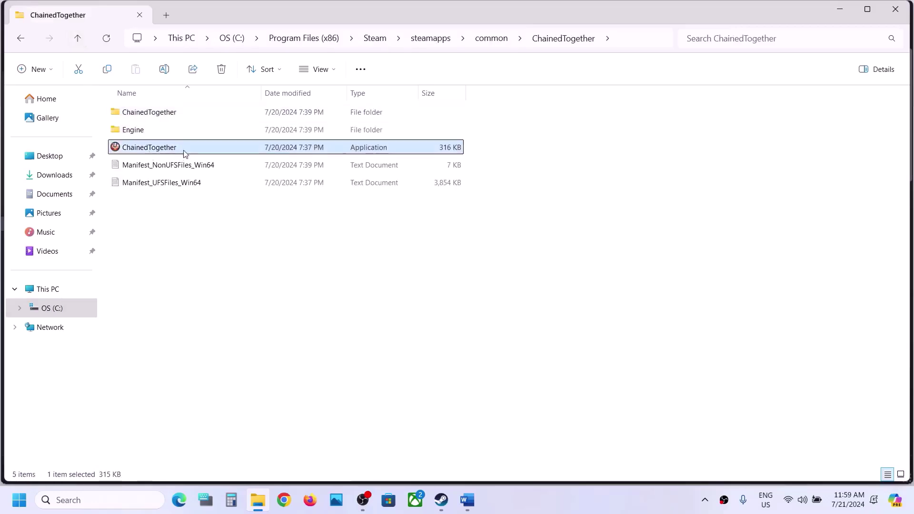
right_click(157, 152)
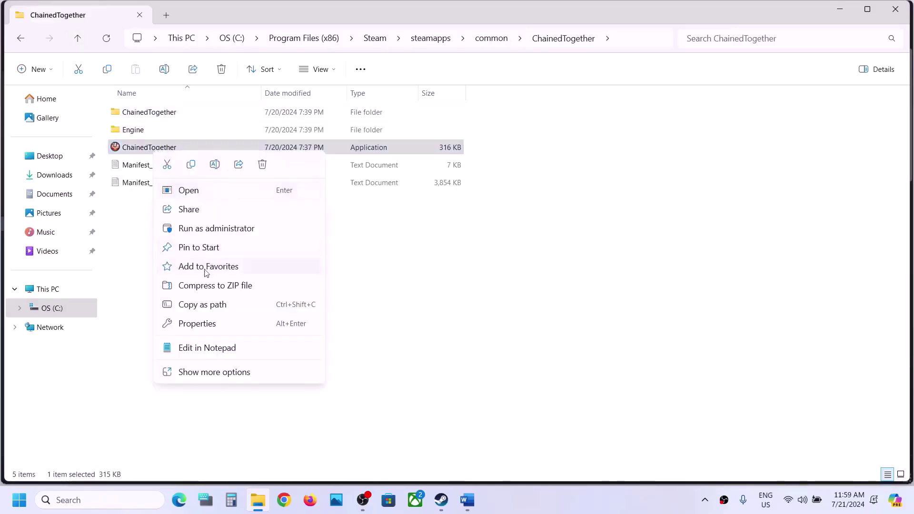
click(199, 324)
click(229, 182)
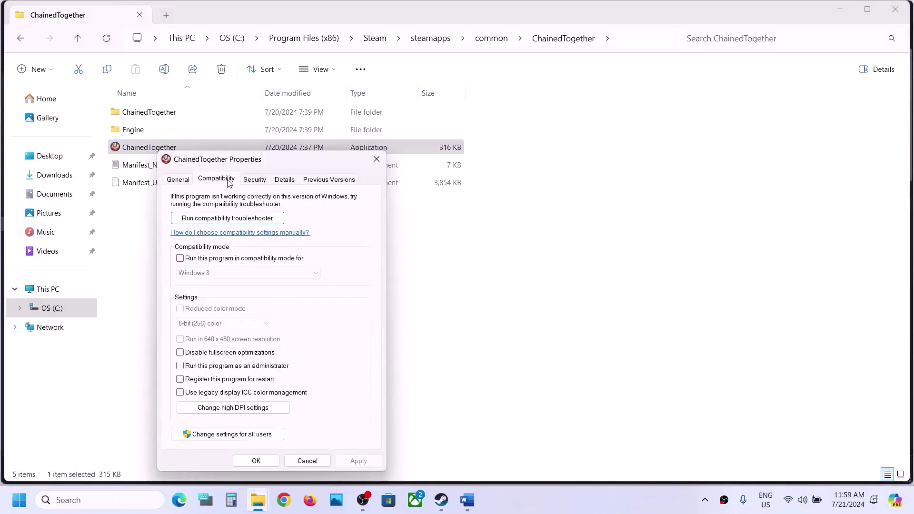
click(180, 366)
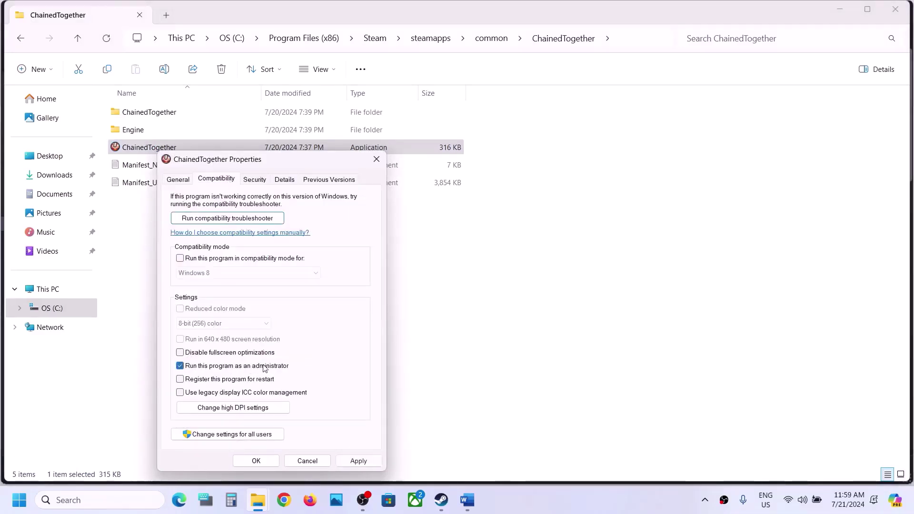
click(352, 459)
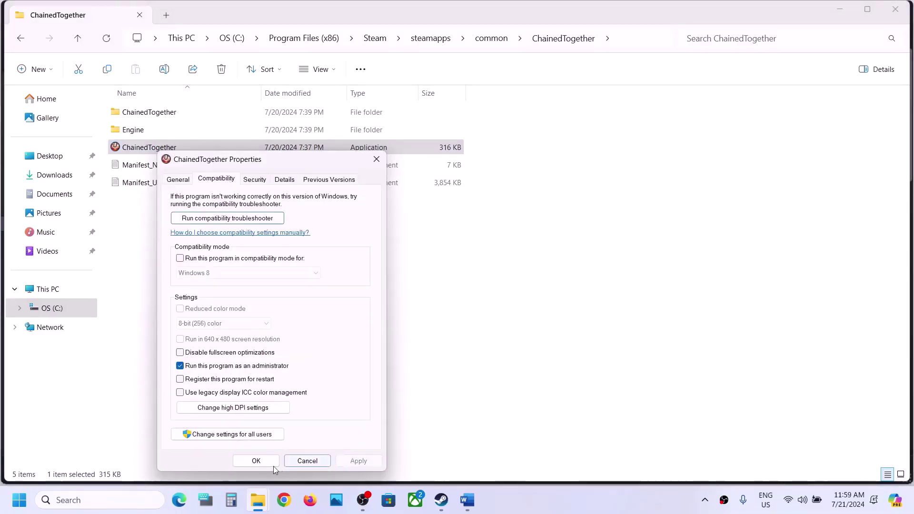
Turn on Windows 8 compatibility mode and disable fullscreen optimizations for the ChainedTogether application, applying both changes
click(181, 259)
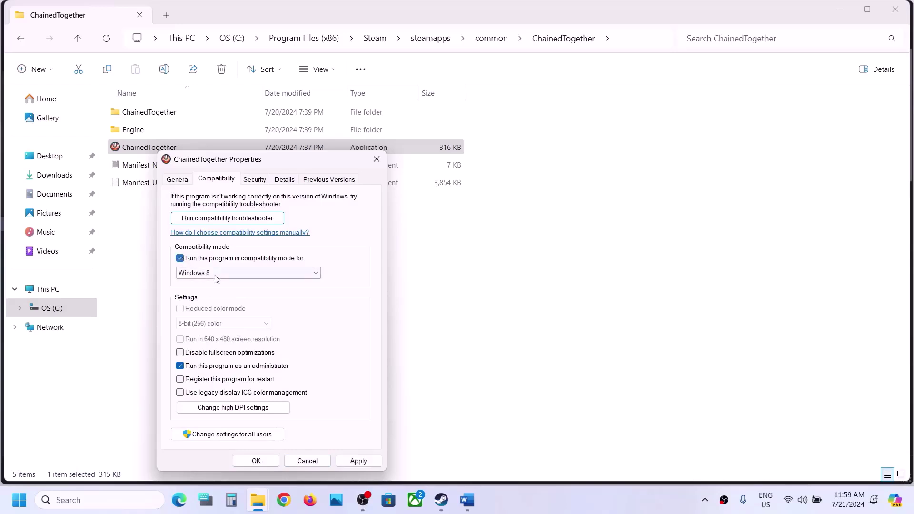
click(358, 461)
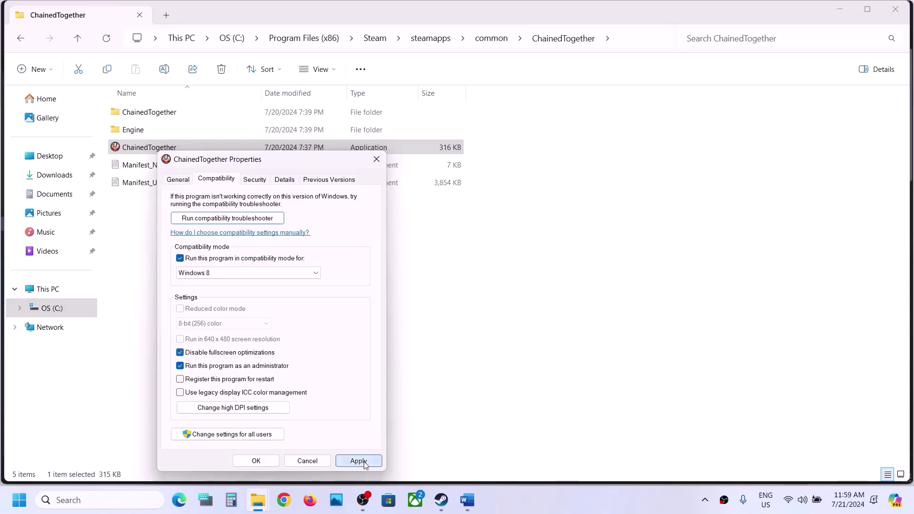
click(262, 461)
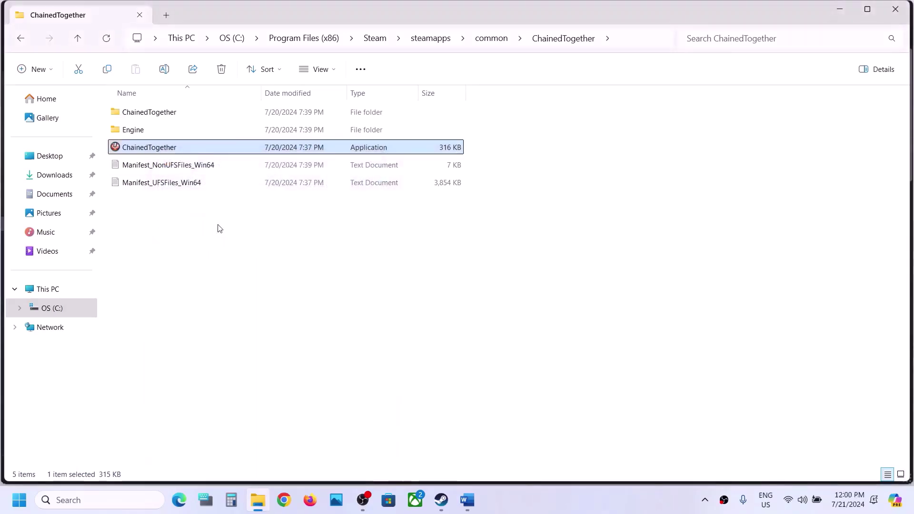
Clear compatibility mode, disabled fullscreen optimizations and run as administrator in the ChainedTogether application's properties, and apply
right_click(176, 151)
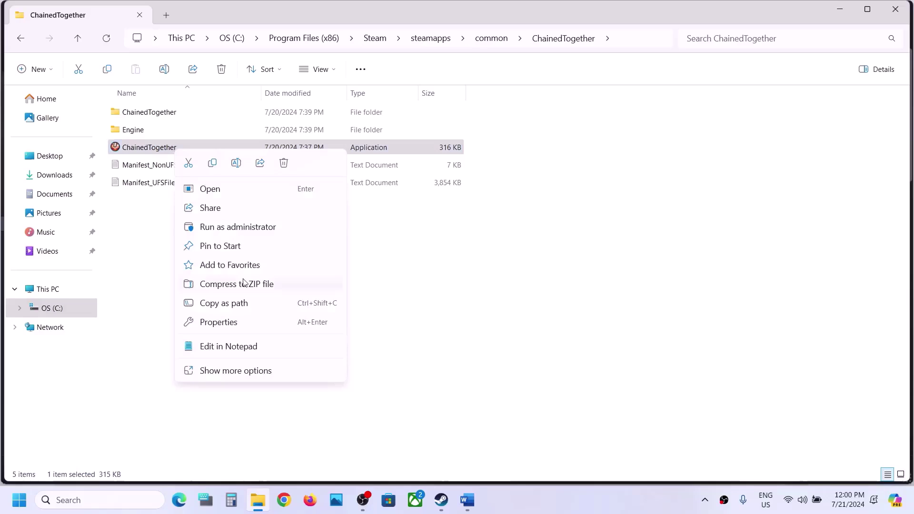
click(226, 322)
click(237, 178)
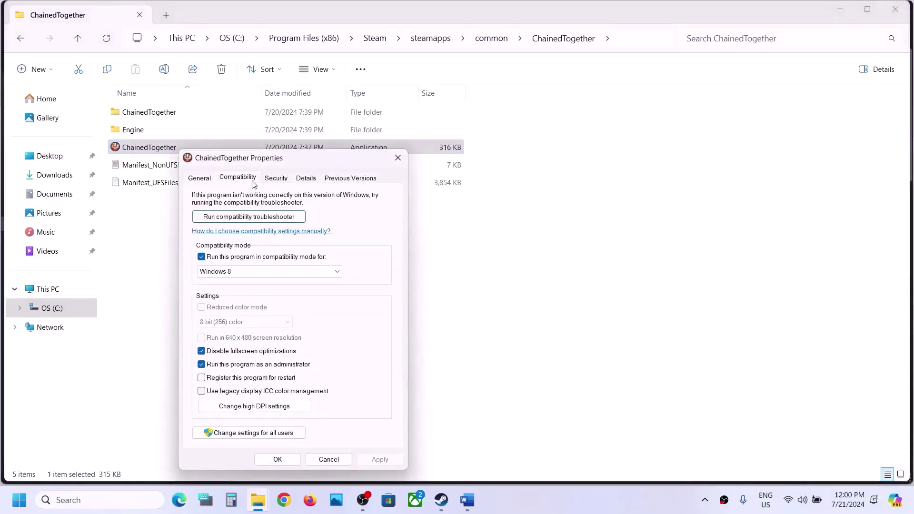
click(202, 257)
click(201, 351)
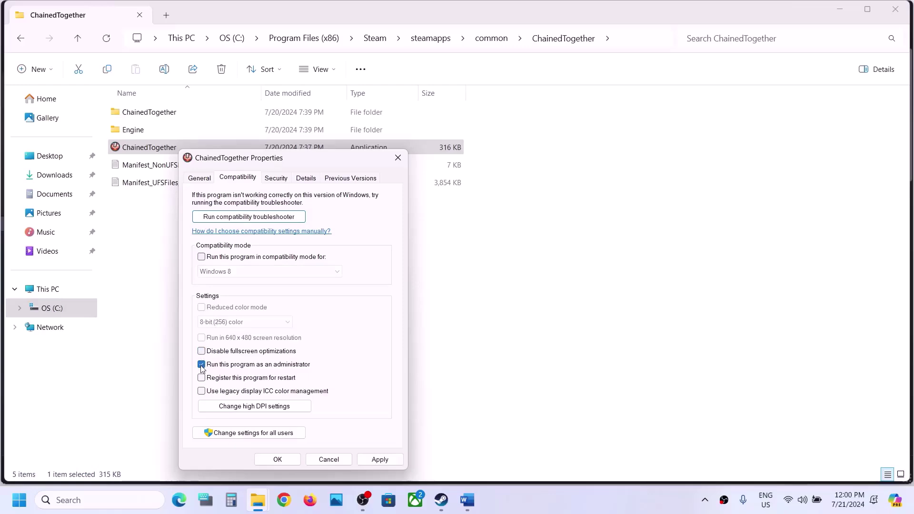
click(201, 365)
click(380, 459)
click(286, 460)
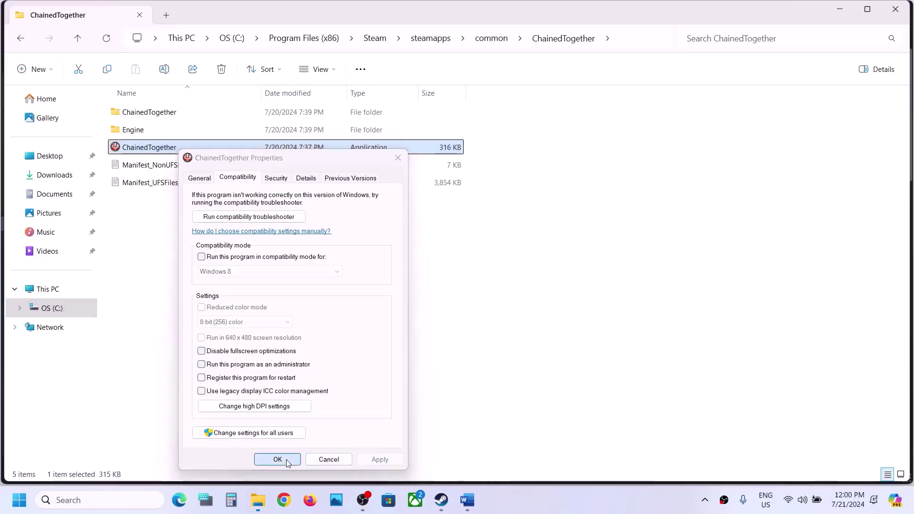
Go back into the Win64 folder through ChainedTogether and Binaries, and find the ChainedTogether-Win64-Shipping application
double_click(152, 113)
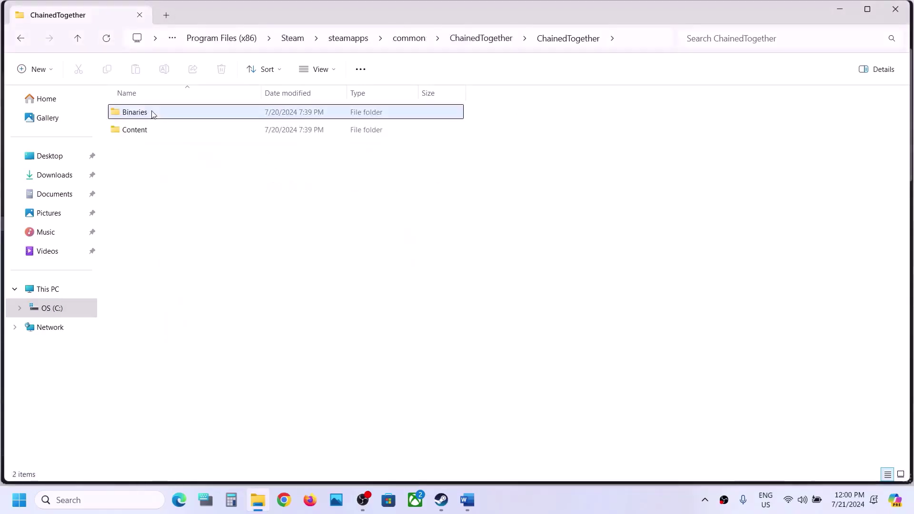
double_click(152, 113)
double_click(153, 113)
scroll(165, 295, down, 6)
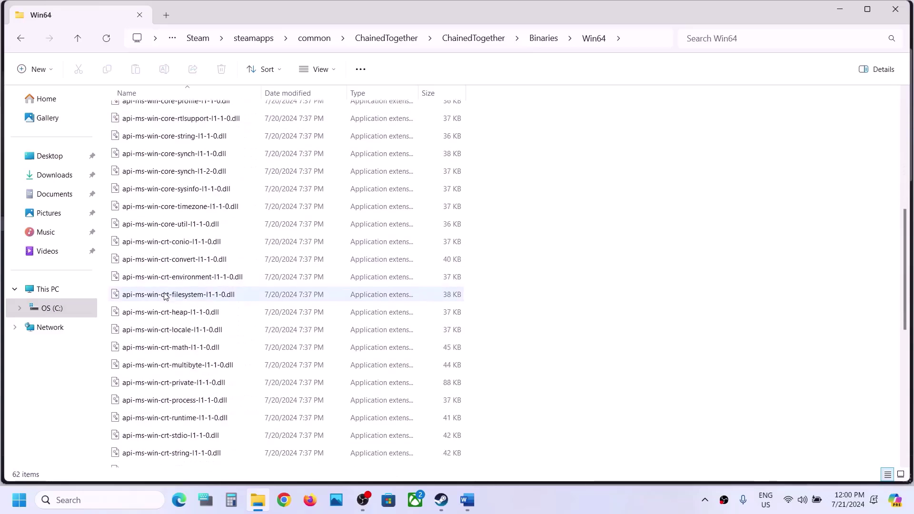
scroll(165, 296, down, 5)
Clear compatibility mode, disabled fullscreen optimizations and run as administrator for ChainedTogether-Win64-Shipping, and apply
right_click(164, 203)
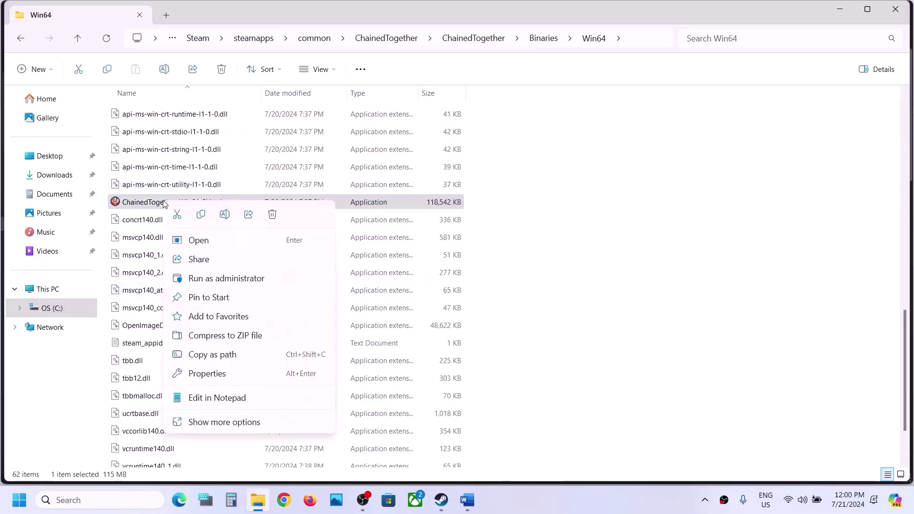
click(205, 374)
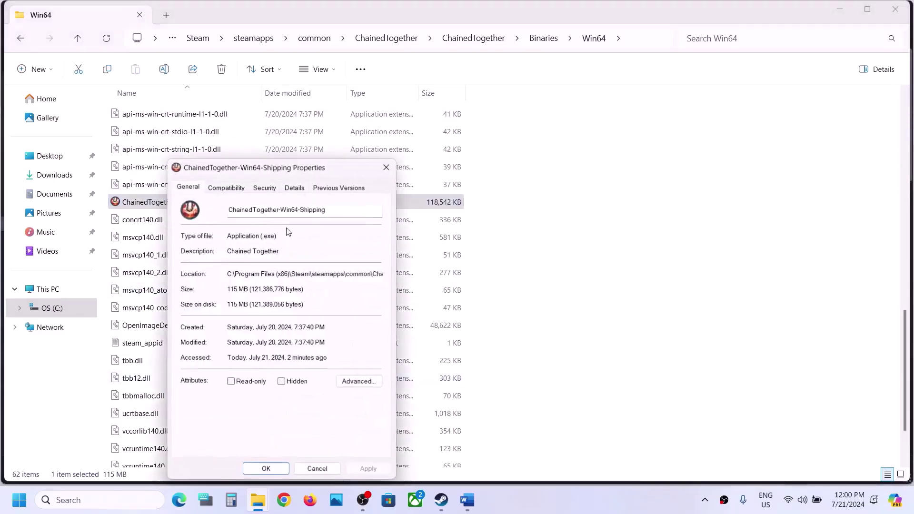
click(232, 188)
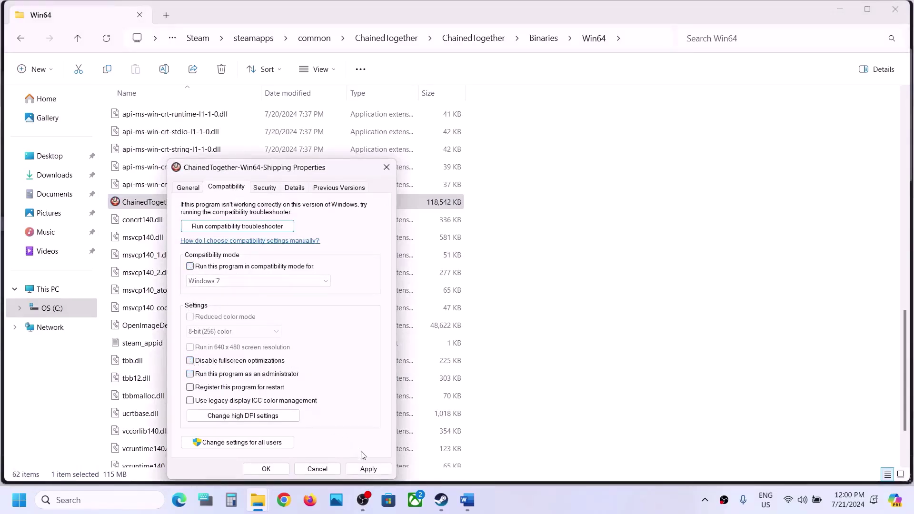
click(364, 468)
click(266, 468)
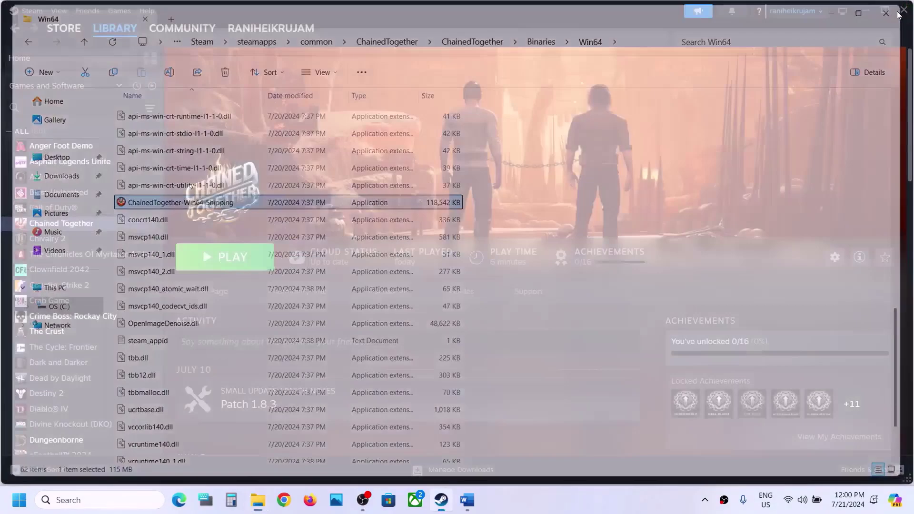
Switch to the Word step list and read Step 5 on allowing the game exe through antivirus, controlled folder access and firewall
click(441, 500)
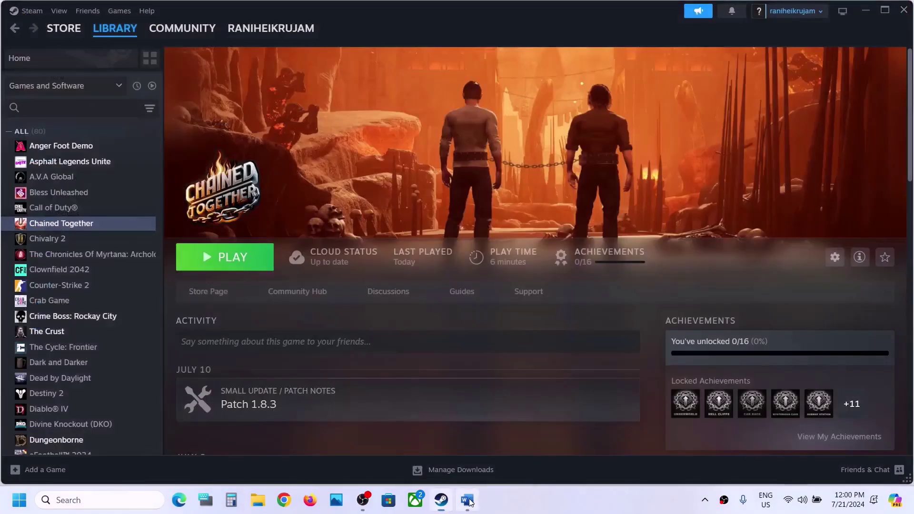
click(468, 500)
scroll(282, 289, down, 5)
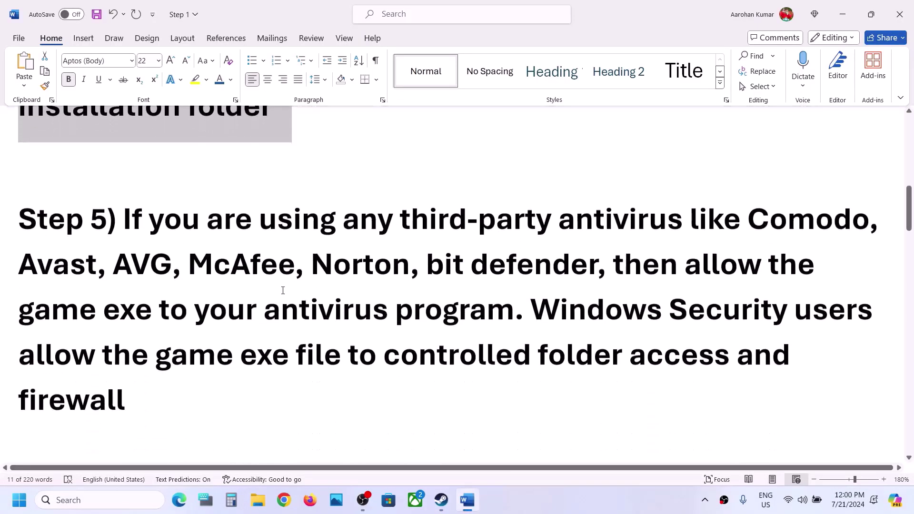
drag(127, 224, 471, 318)
click(470, 316)
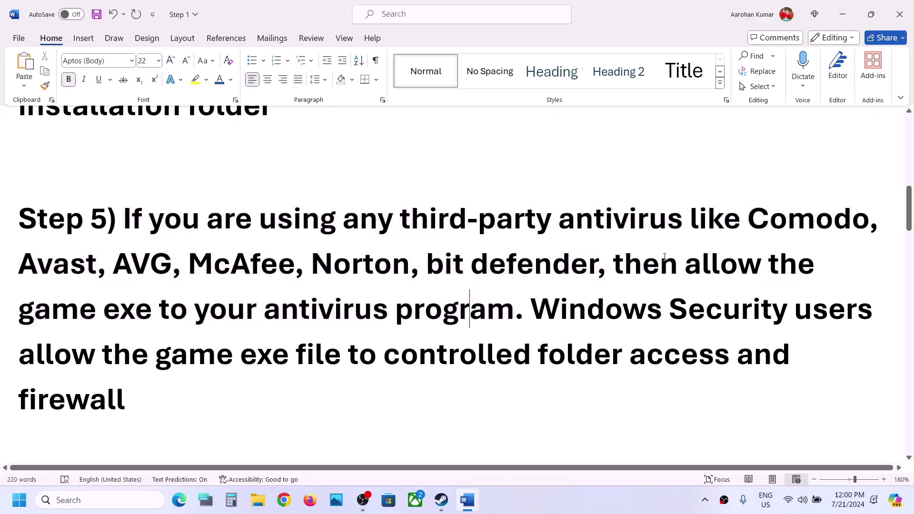
drag(690, 266, 517, 307)
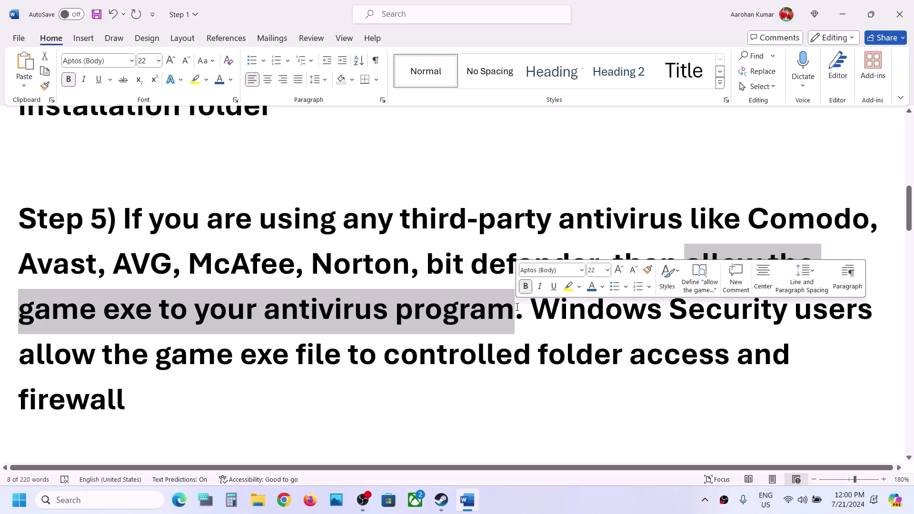
drag(532, 300, 786, 308)
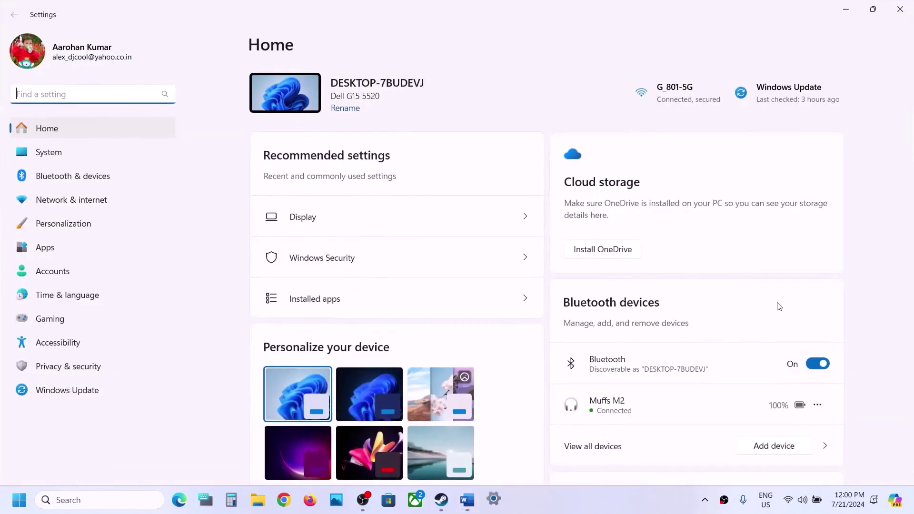
Open the list of apps allowed through Controlled folder access in Windows Security's ransomware protection settings
click(70, 370)
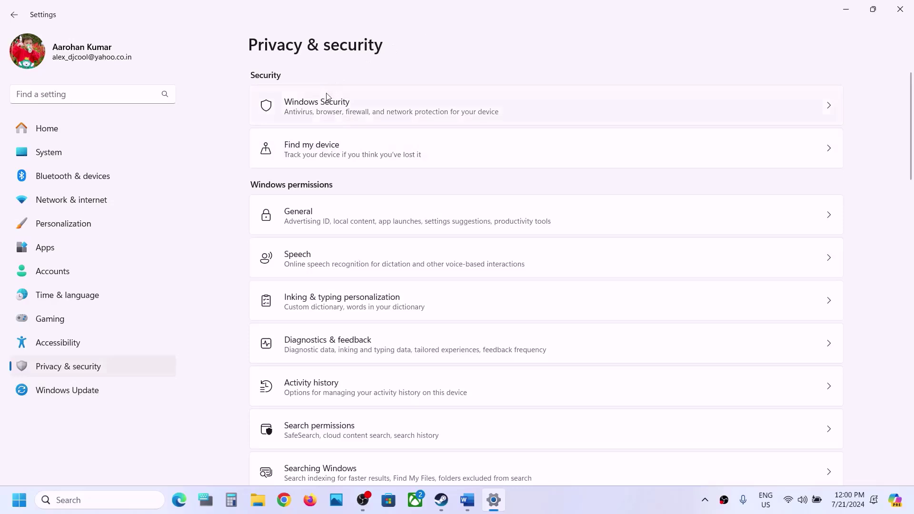
click(328, 108)
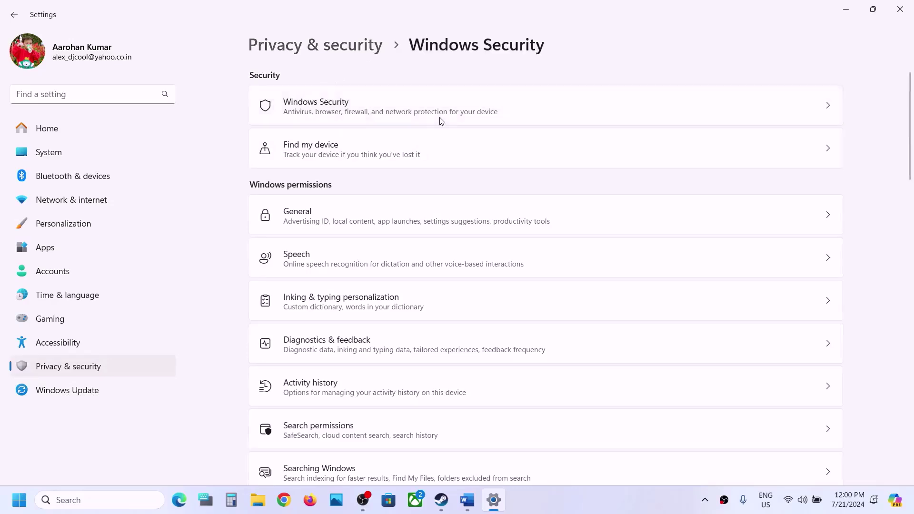
click(307, 172)
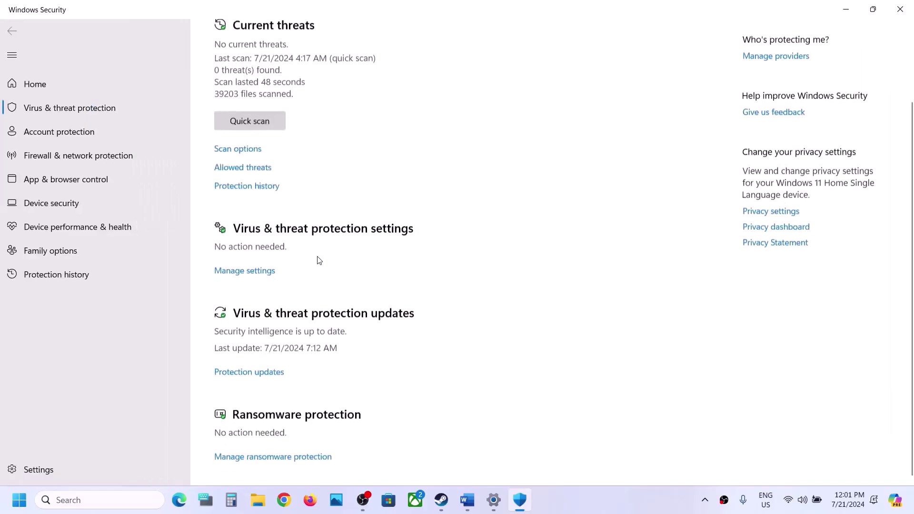
click(273, 445)
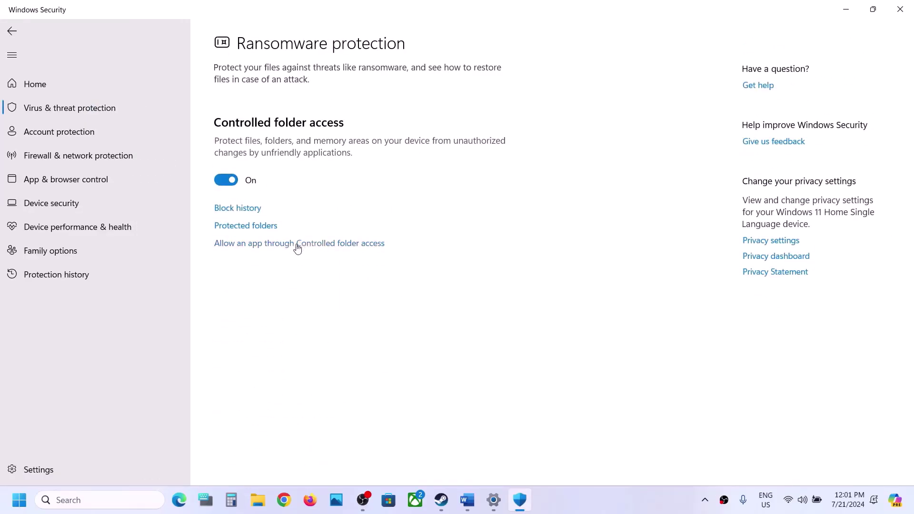
click(297, 245)
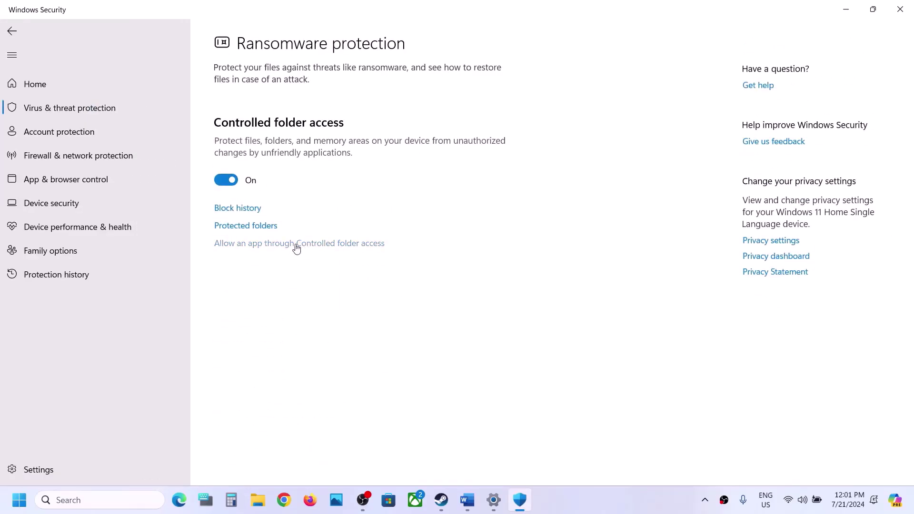
click(412, 355)
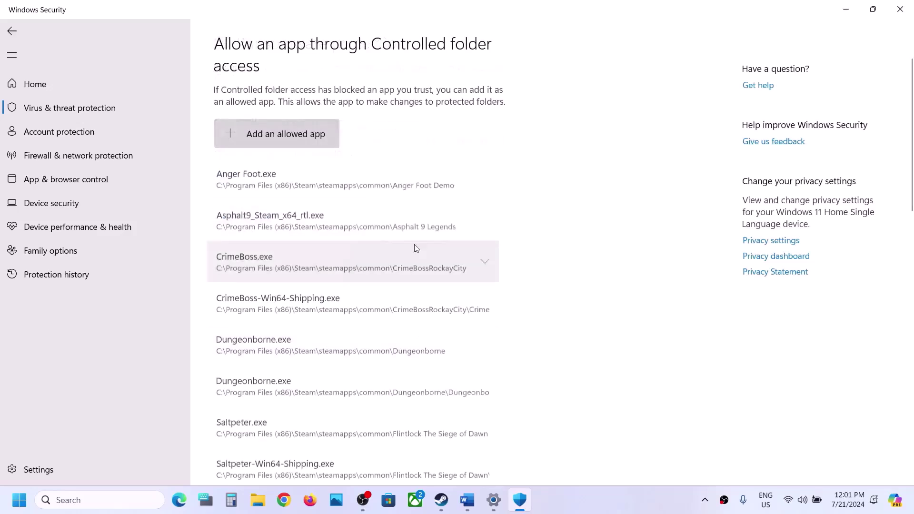
Start adding an allowed app by browsing all apps to C:\Program Files (x86)\Steam\steamapps\common
click(278, 140)
click(264, 183)
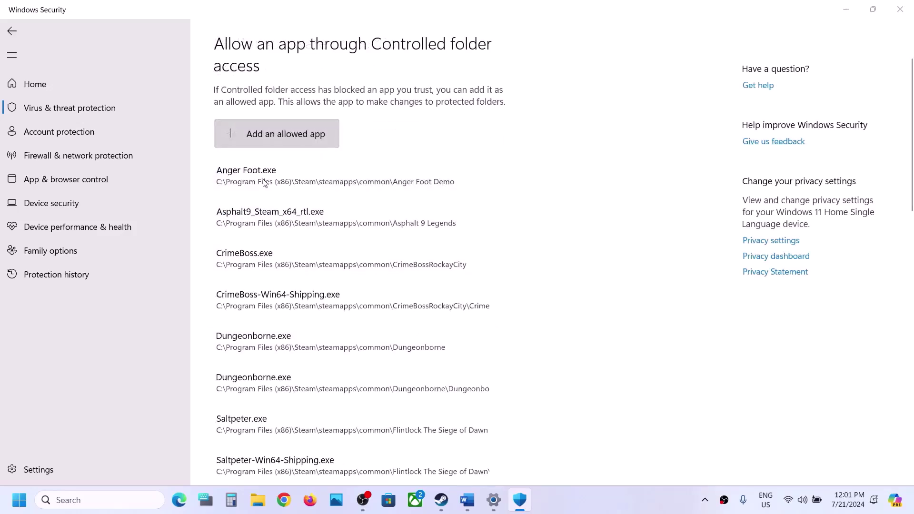
click(55, 193)
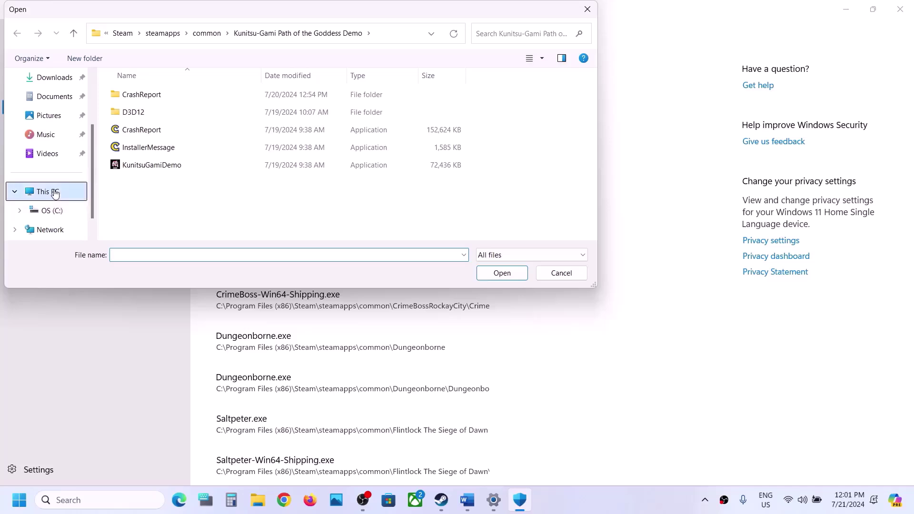
double_click(167, 108)
scroll(167, 109, down, 5)
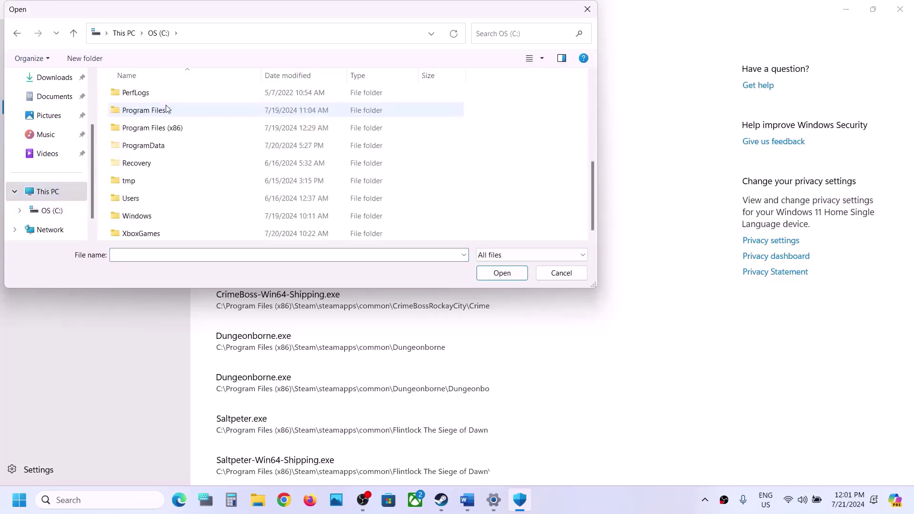
double_click(160, 131)
scroll(159, 133, down, 6)
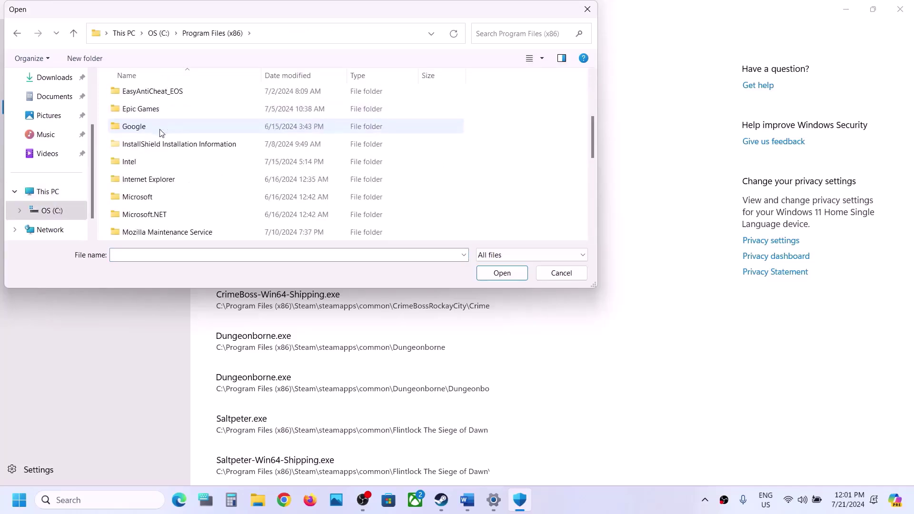
double_click(140, 178)
scroll(137, 181, down, 4)
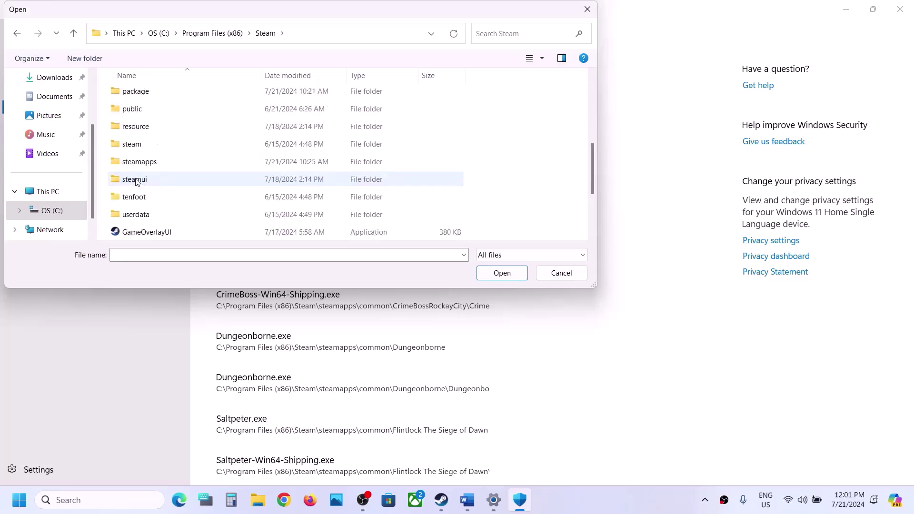
double_click(151, 164)
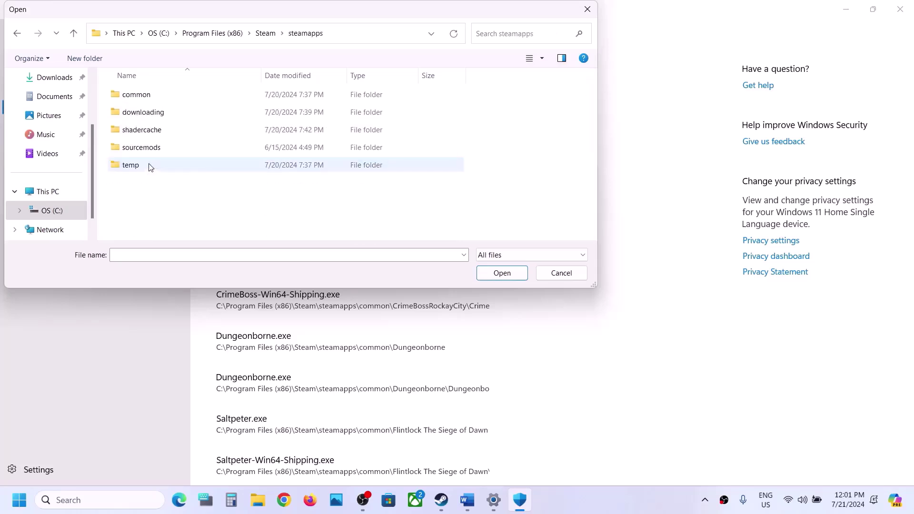
double_click(159, 95)
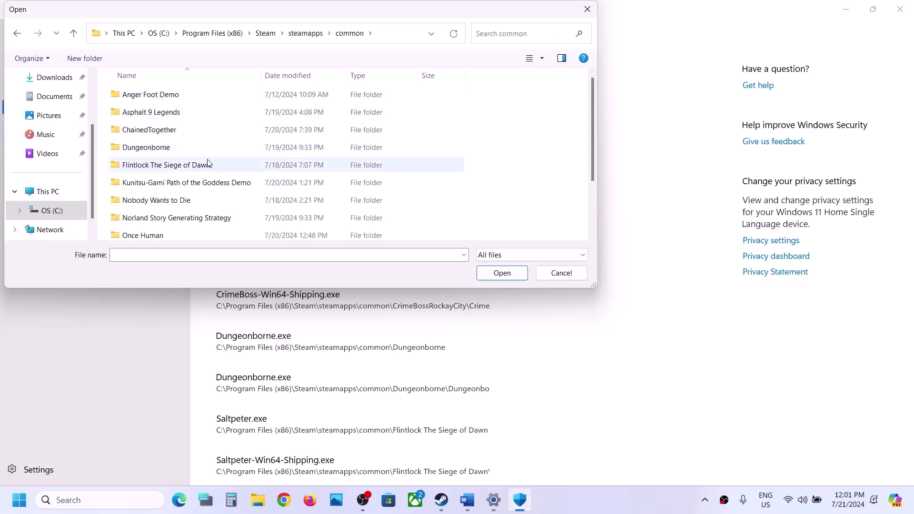
Allow the ChainedTogether application from the ChainedTogether folder through Controlled folder access
click(165, 128)
double_click(186, 127)
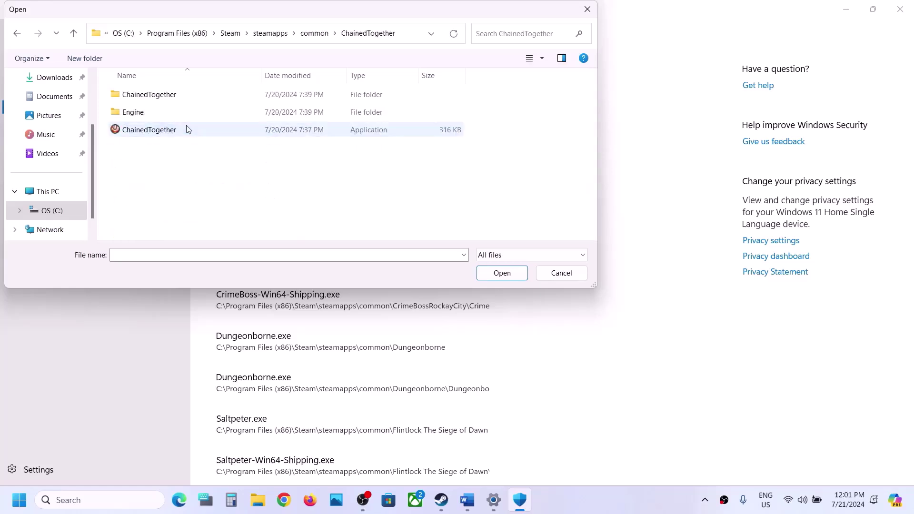
click(158, 134)
click(502, 273)
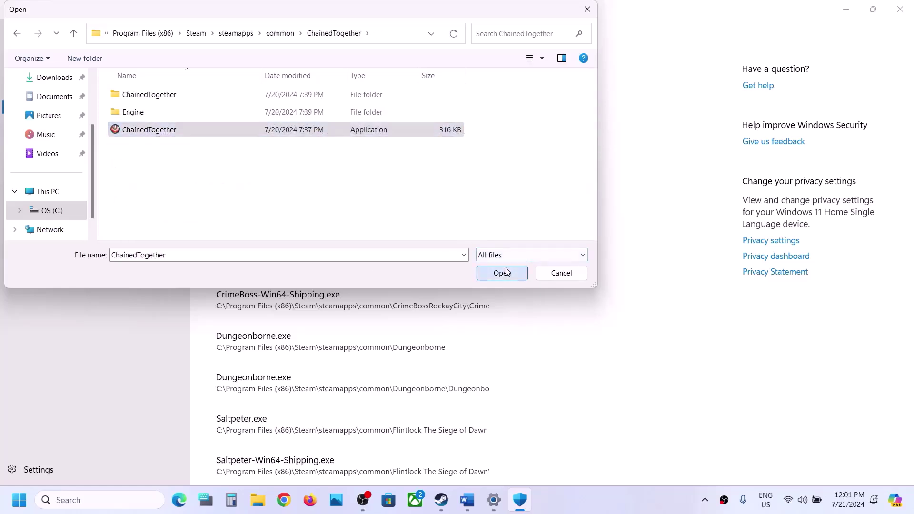
Also allow ChainedTogether-Win64-Shipping from ChainedTogether\Binaries\Win64 through Controlled folder access
click(305, 136)
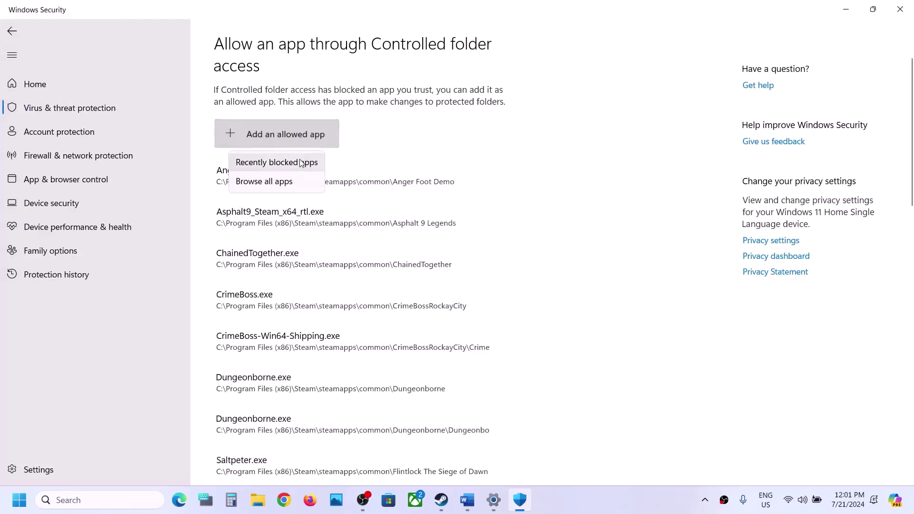
click(286, 179)
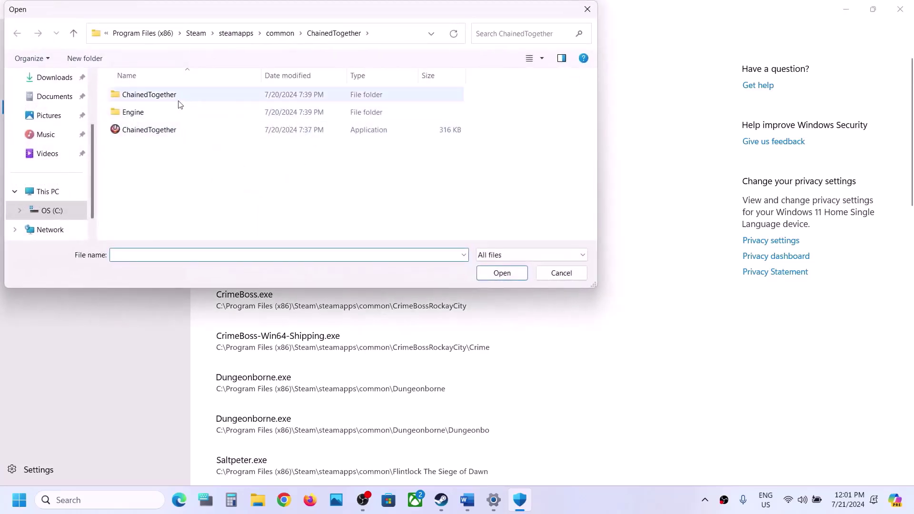
double_click(149, 95)
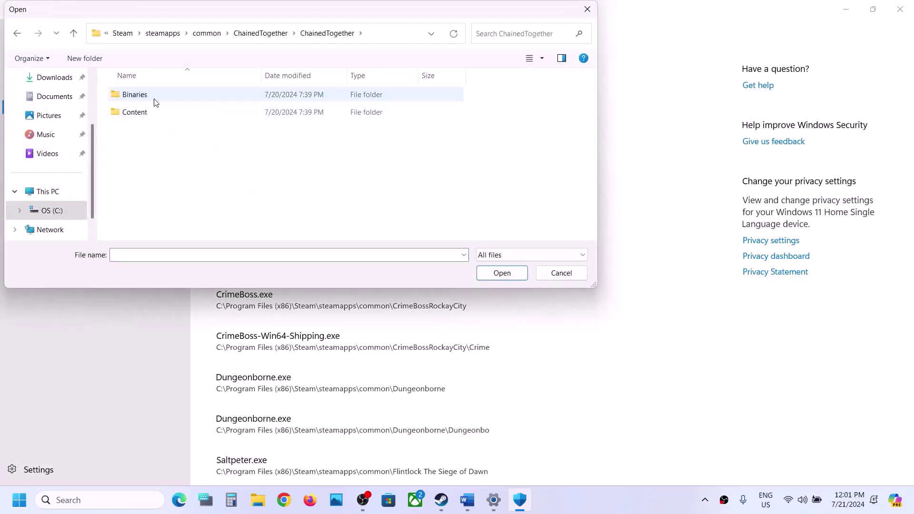
double_click(146, 97)
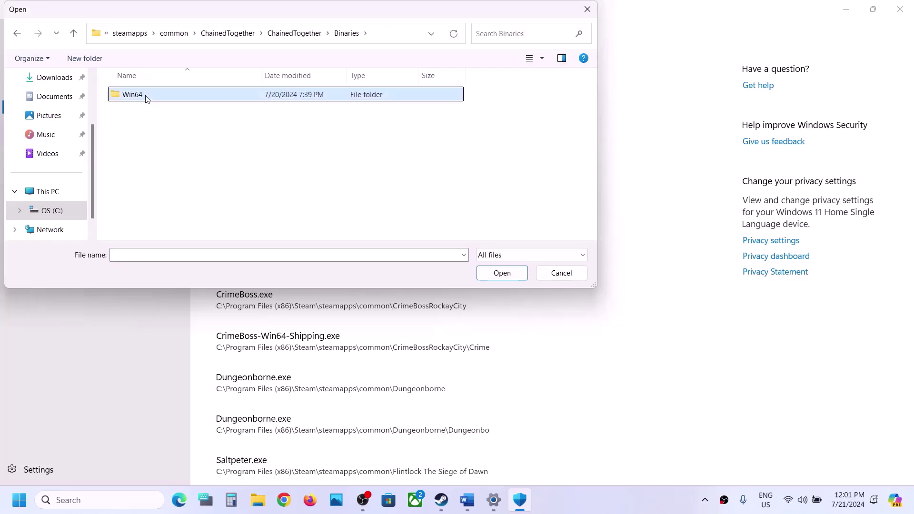
double_click(146, 96)
click(150, 119)
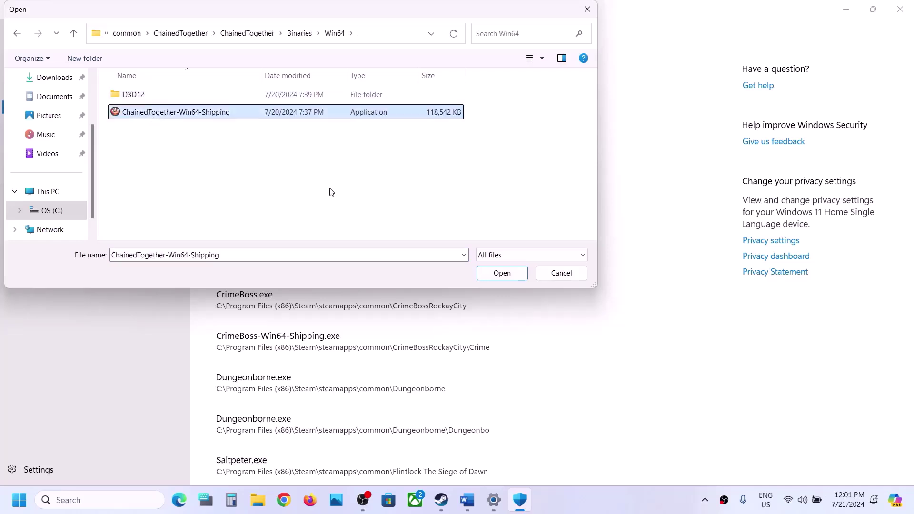
click(517, 273)
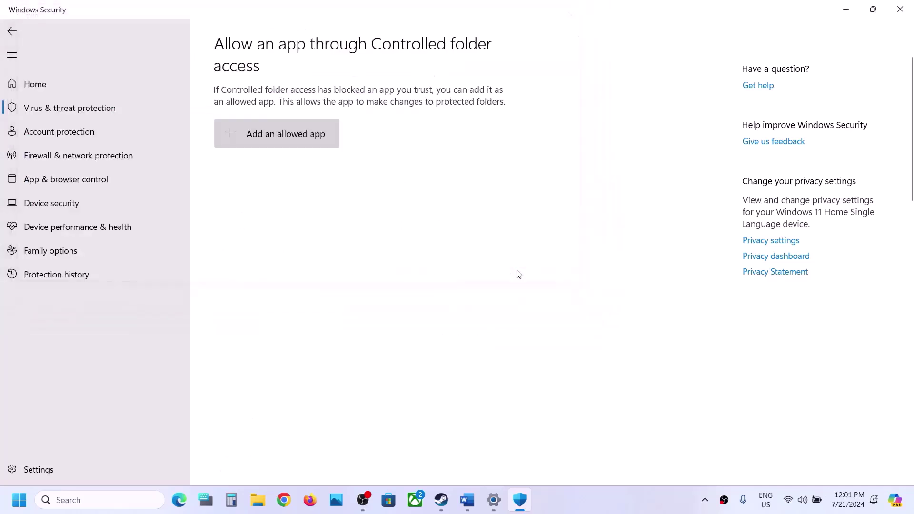
Open Windows Defender Firewall's allowed apps list from Control Panel and unlock its settings for changes
click(65, 496)
text(ontrol)
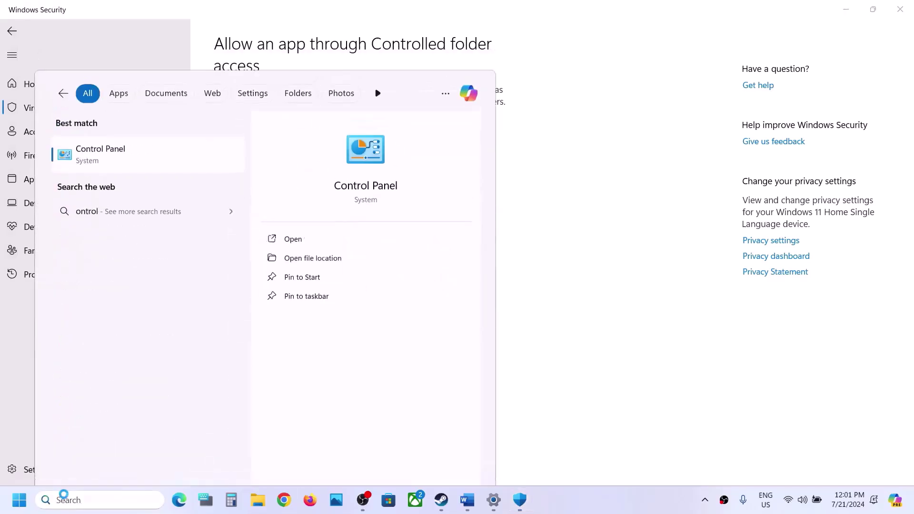
key(Return)
click(316, 168)
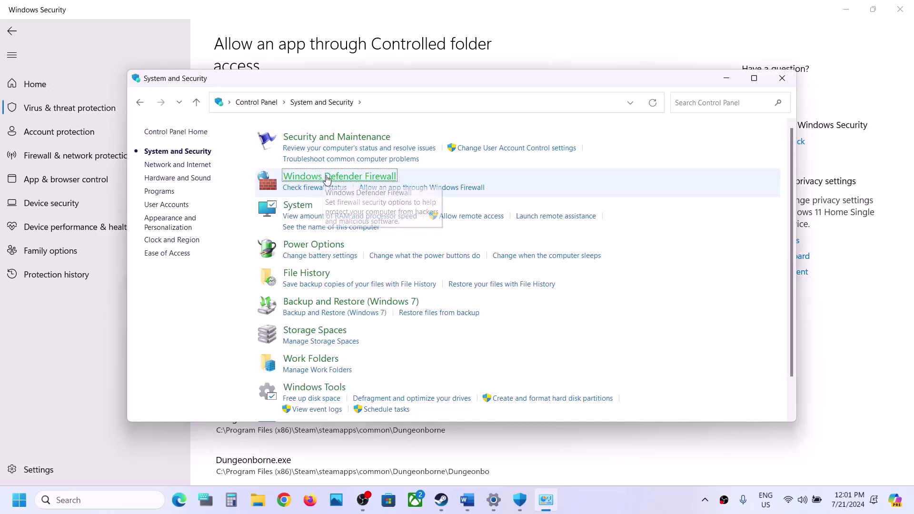
click(326, 177)
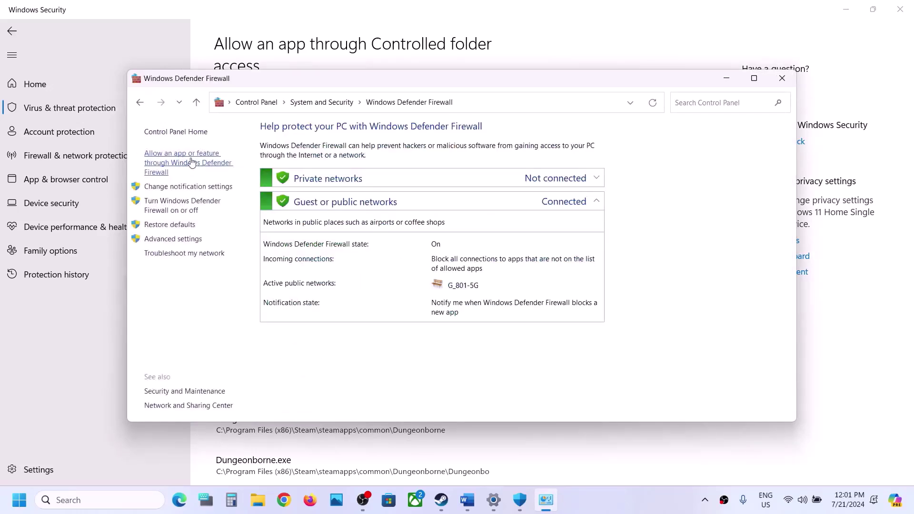
click(193, 163)
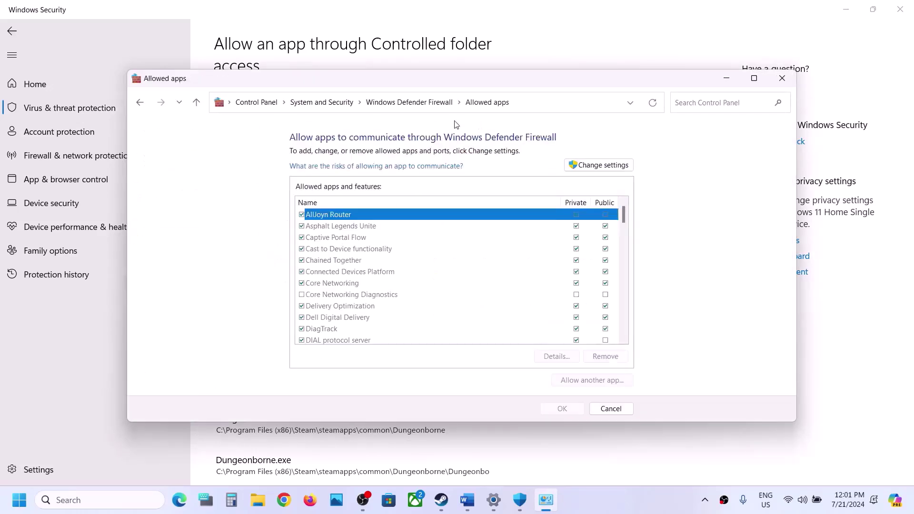
click(589, 167)
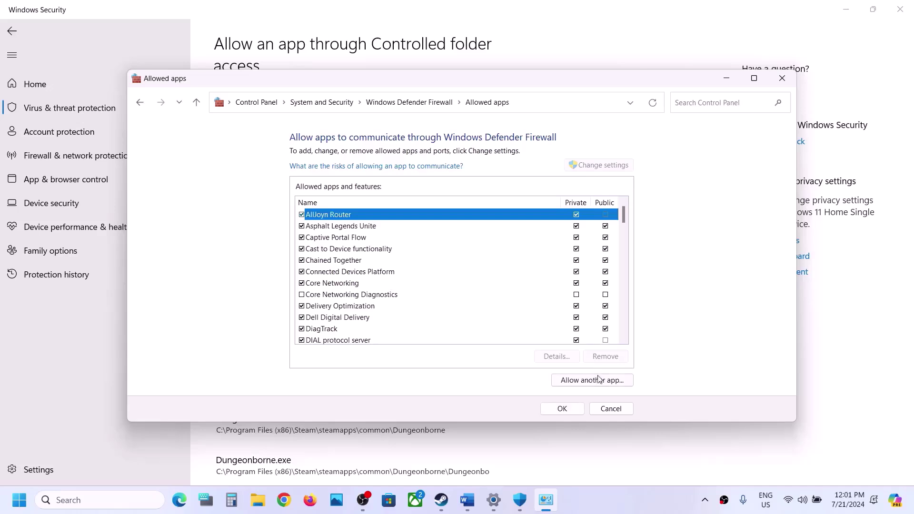
Try to add the ChainedTogether application from the steamapps\common\ChainedTogether folder to the firewall's allowed apps
click(599, 379)
click(545, 309)
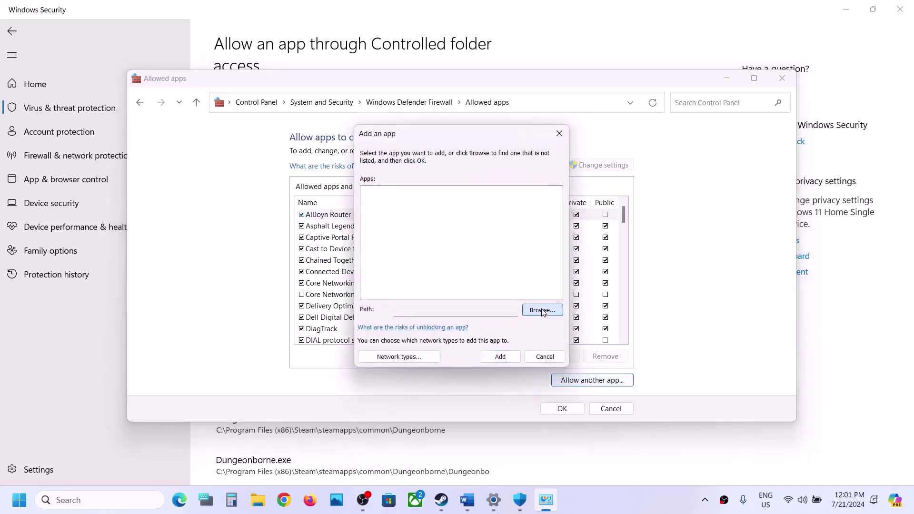
click(477, 177)
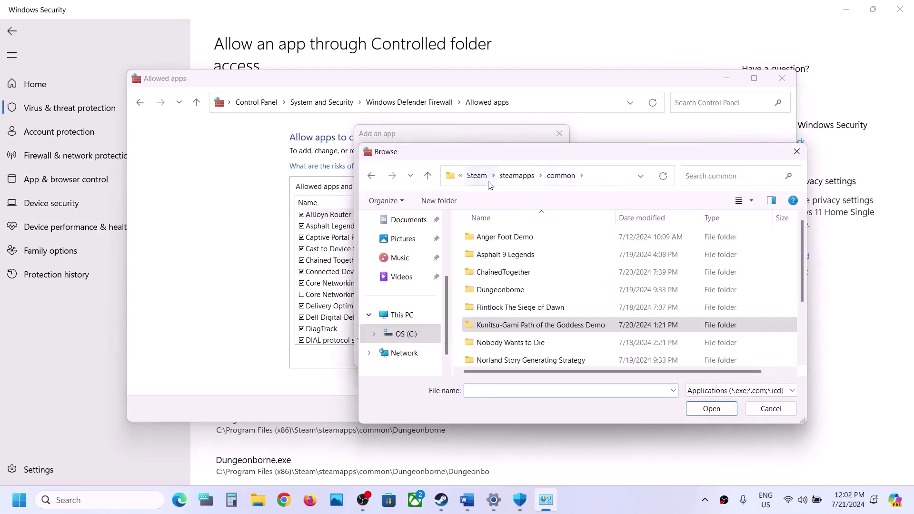
click(509, 271)
double_click(509, 271)
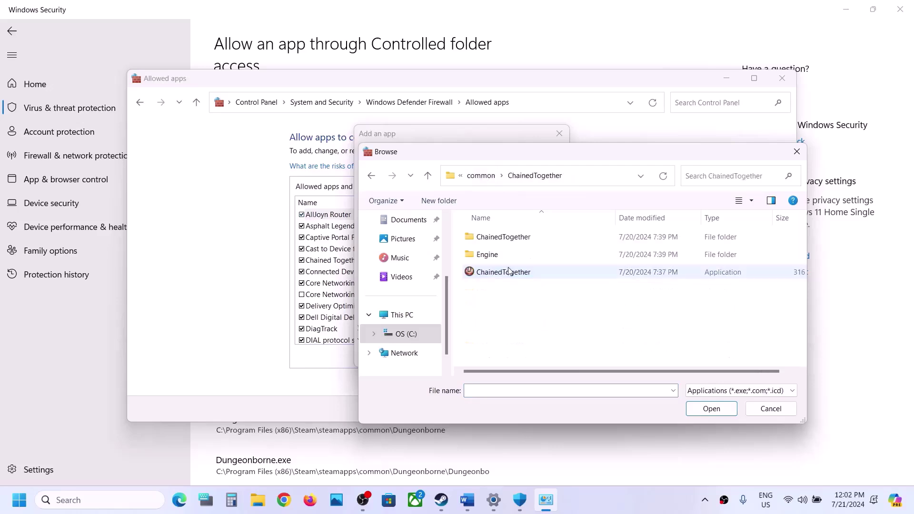
click(505, 274)
click(712, 408)
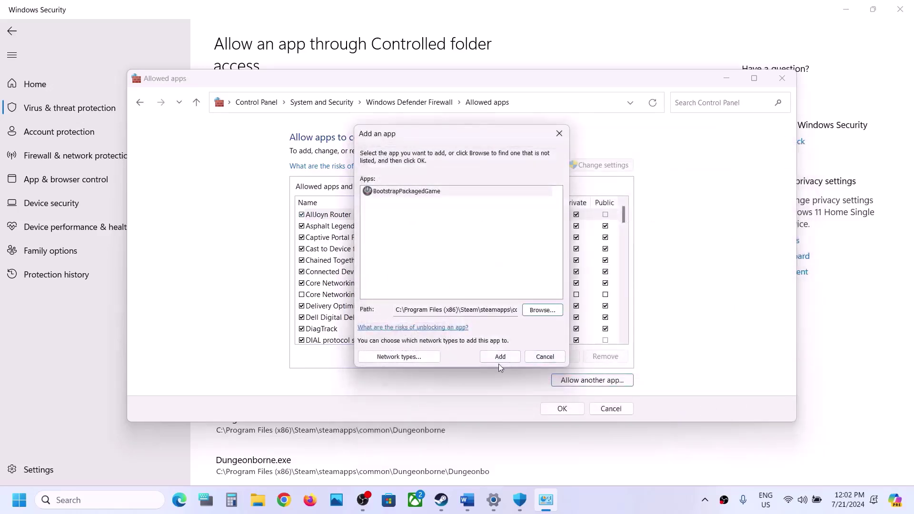
click(498, 358)
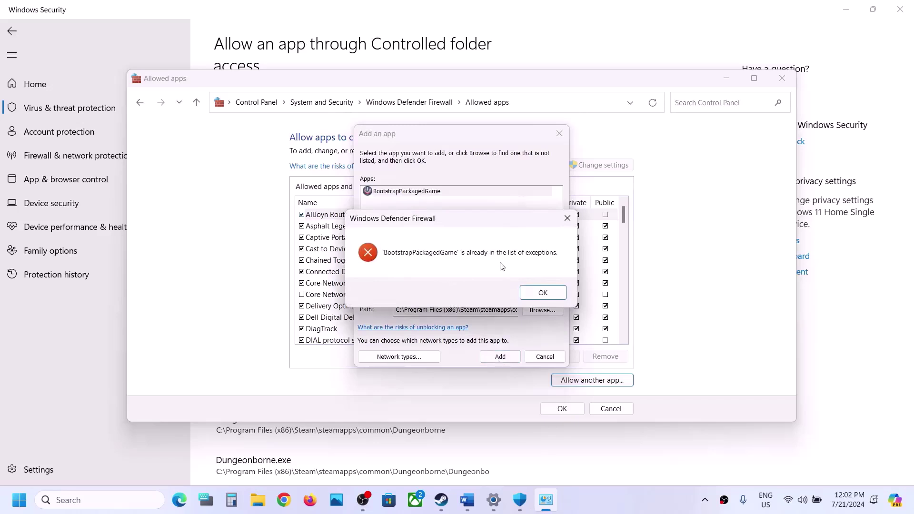
click(538, 295)
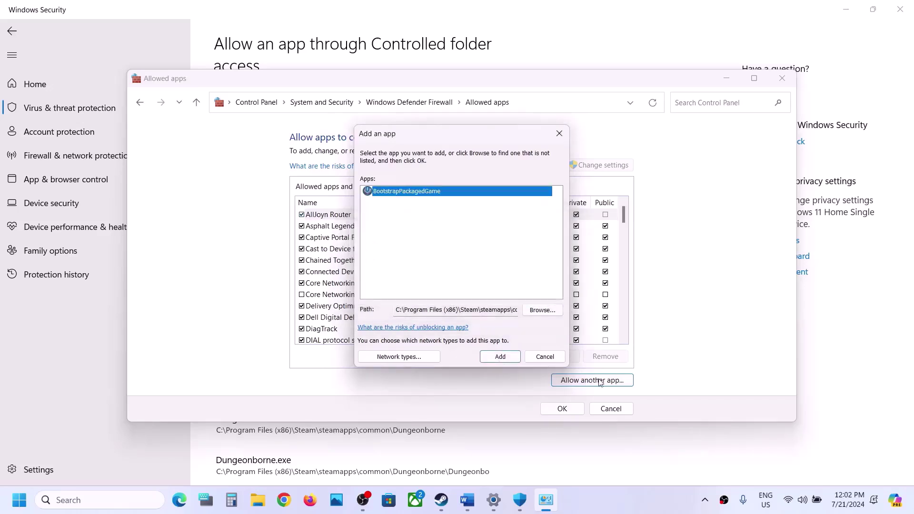
Add ChainedTogether-Win64-Shipping from ChainedTogether\Binaries\Win64 to the firewall's allowed apps and save the list
click(536, 312)
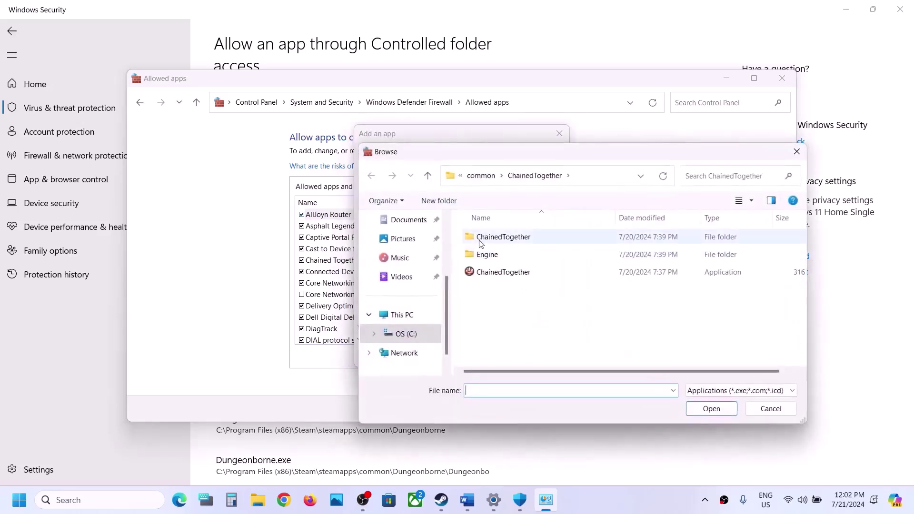
double_click(502, 237)
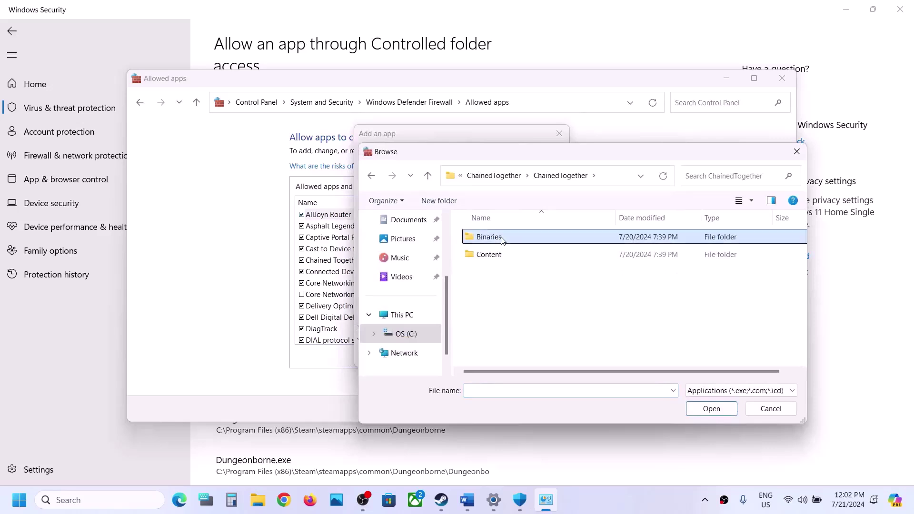
double_click(502, 237)
double_click(503, 237)
click(518, 256)
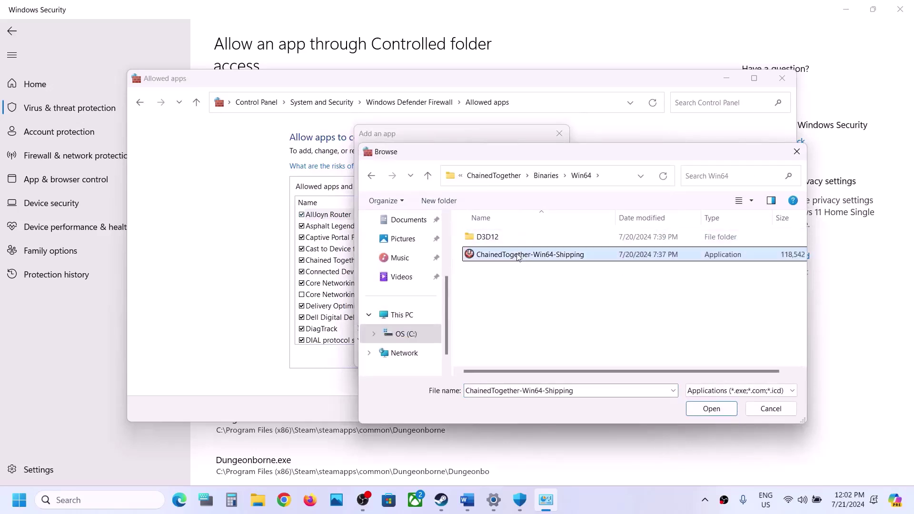
click(699, 411)
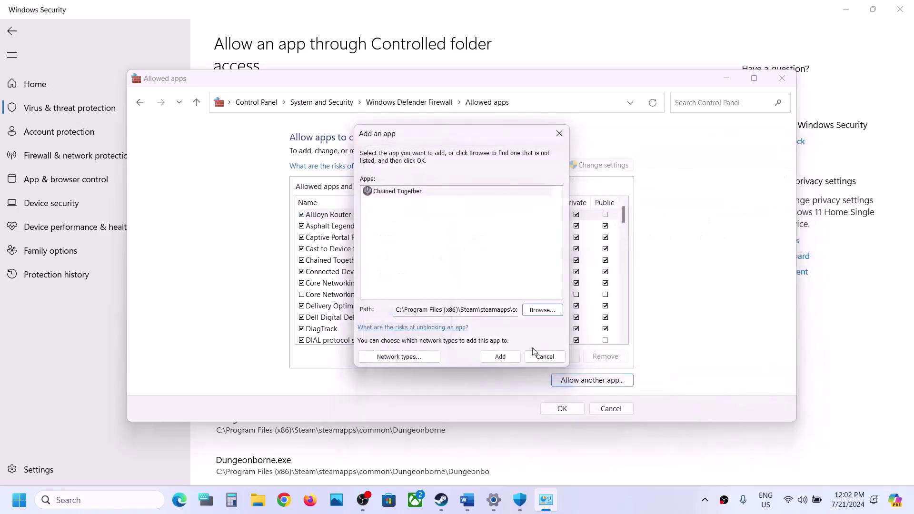
click(500, 356)
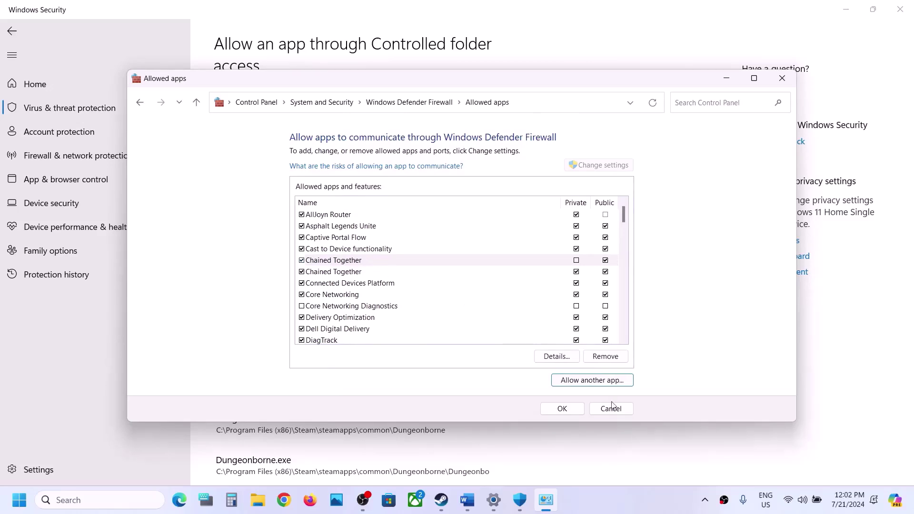
click(562, 408)
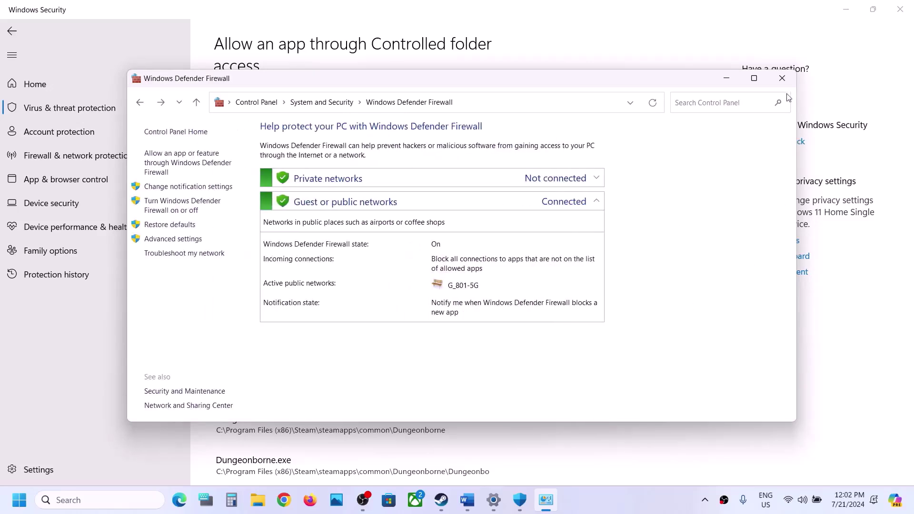
Close the Windows Defender Firewall, Windows Security and Settings windows
click(782, 79)
click(905, 9)
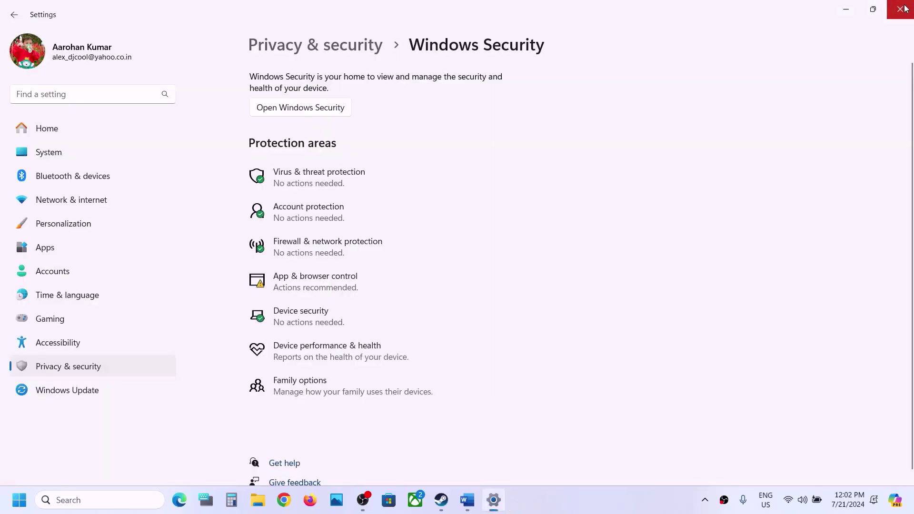
click(903, 8)
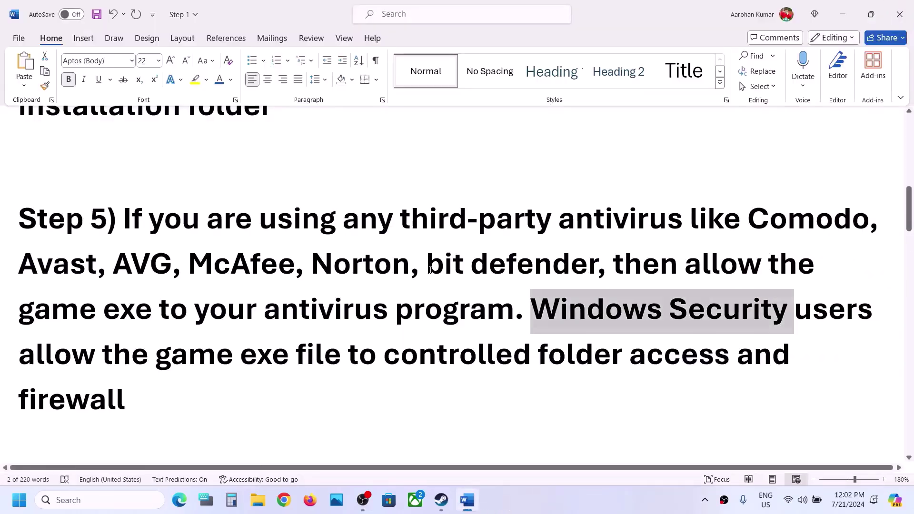
Read Step 6 of the troubleshooting document and highlight its instruction to delete the config file
scroll(430, 270, down, 3)
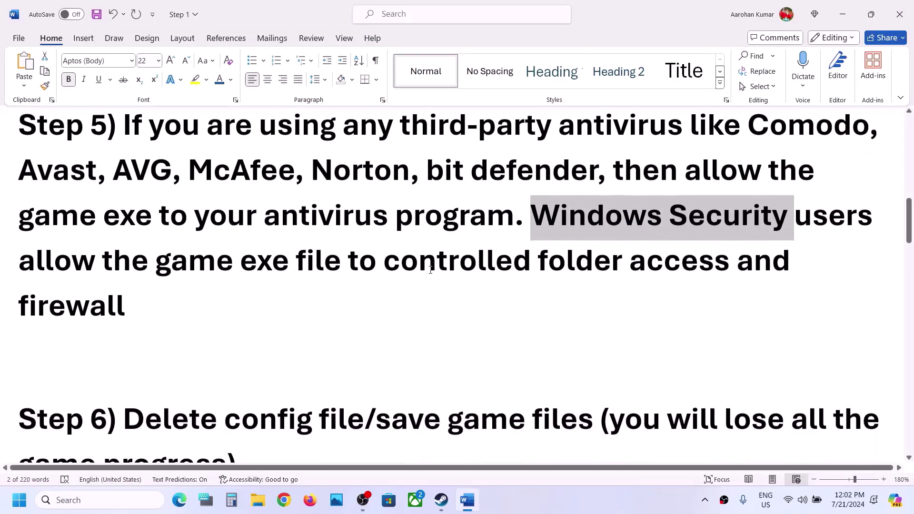
scroll(430, 270, down, 1)
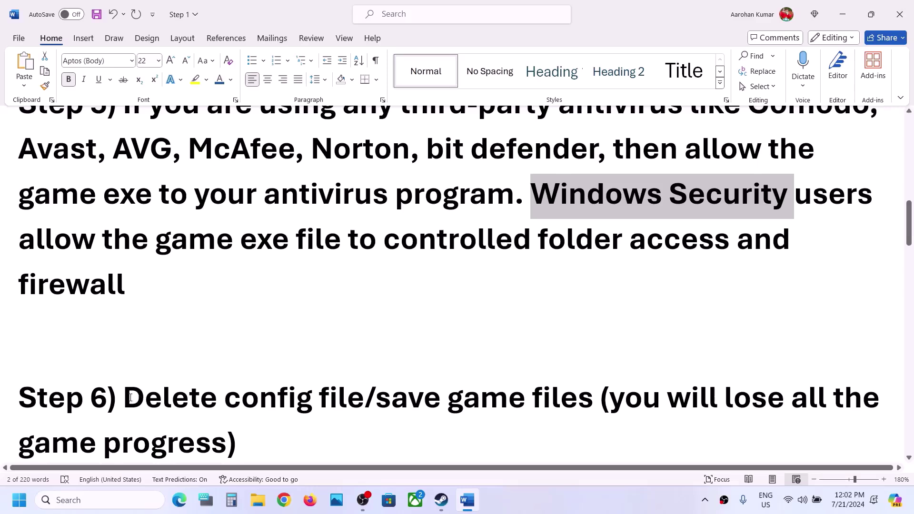
drag(131, 398, 297, 398)
scroll(457, 286, down, 3)
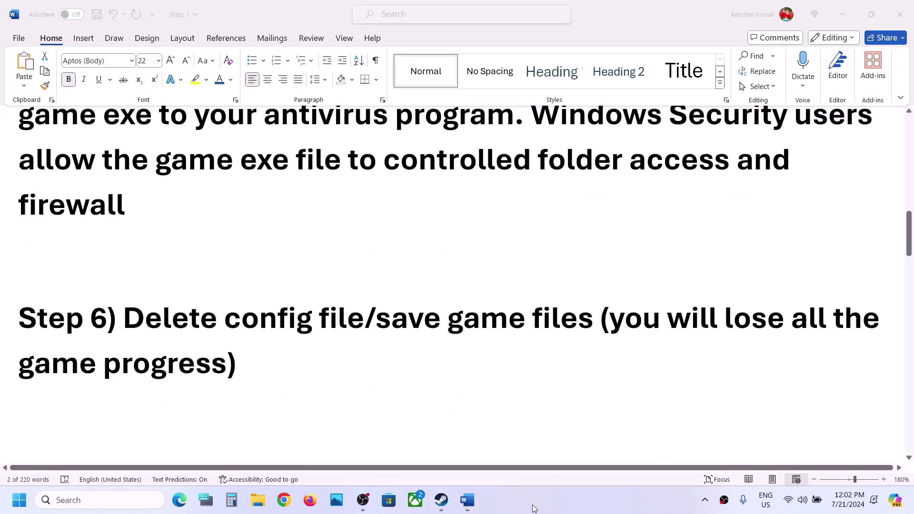
key(alt+Tab)
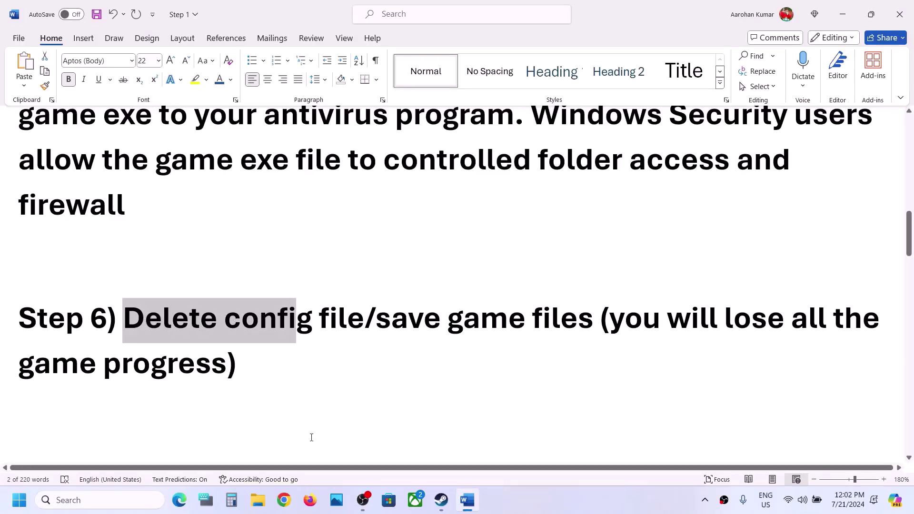
Switch to File Explorer and open the personal user folder inside Users on the C: drive
key(super+e)
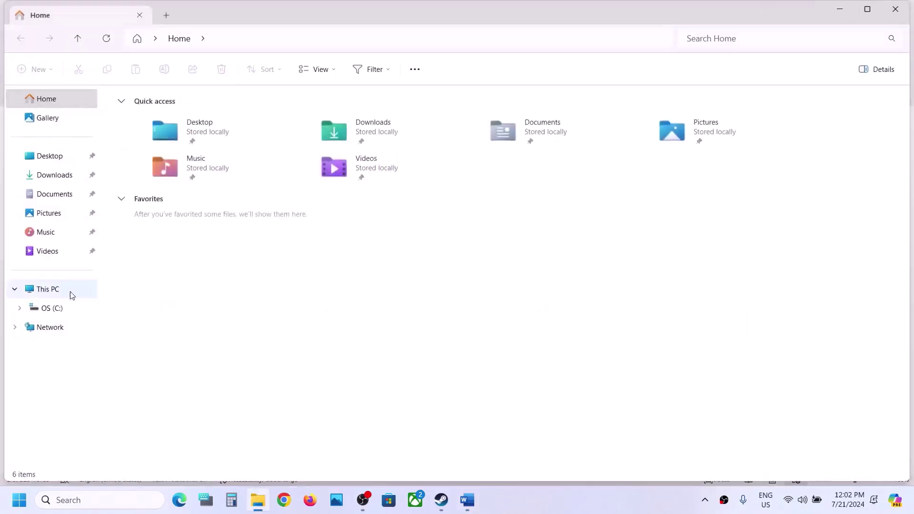
click(58, 291)
double_click(219, 112)
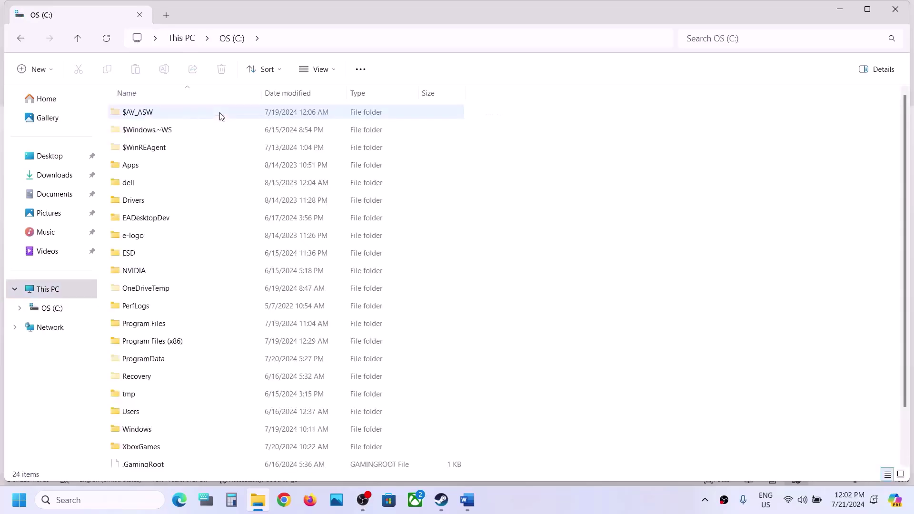
scroll(179, 286, down, 2)
click(135, 354)
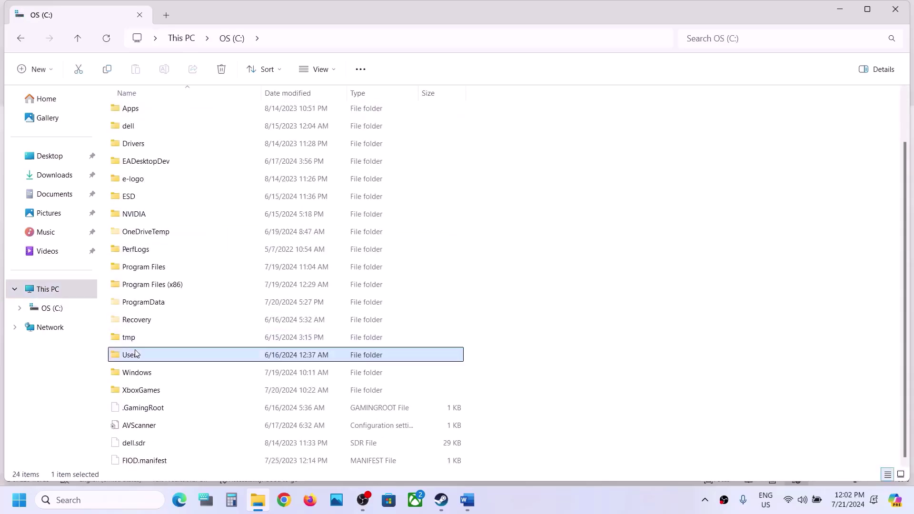
double_click(179, 352)
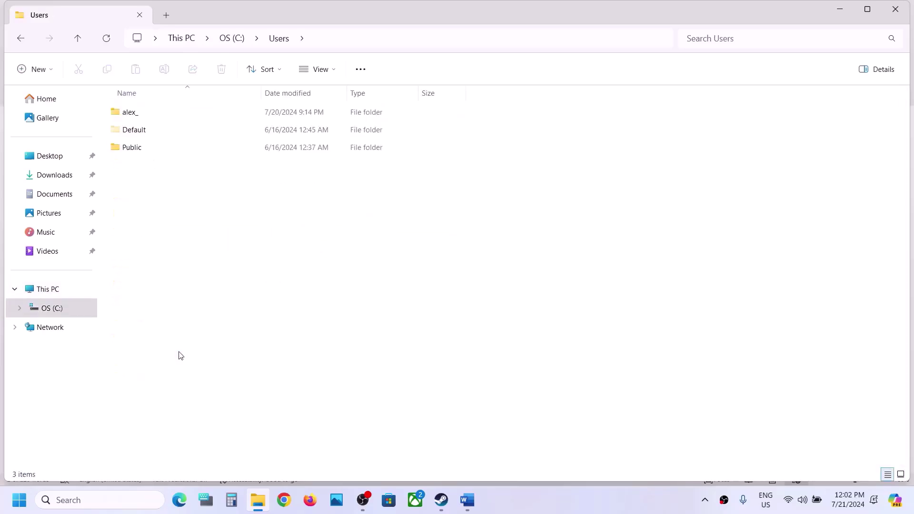
double_click(132, 113)
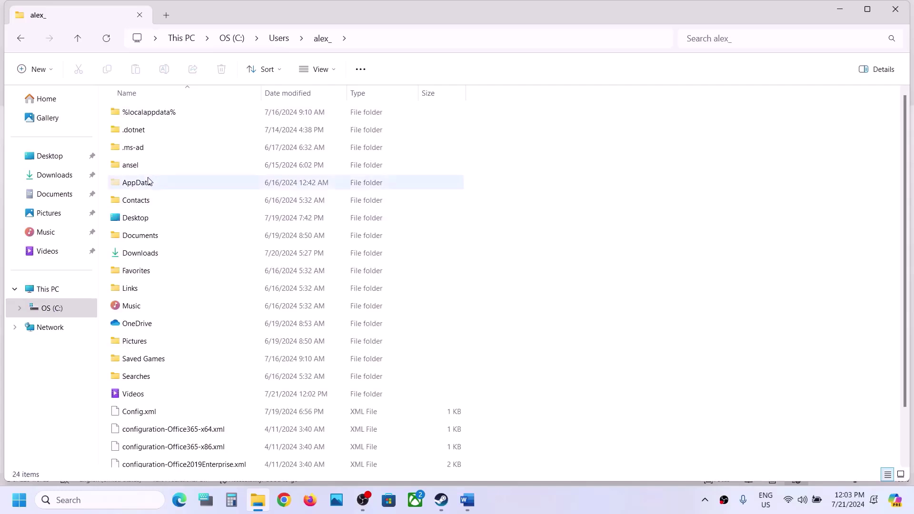
Check that File Explorer is set to show hidden items, needed for the AppData folder
click(148, 182)
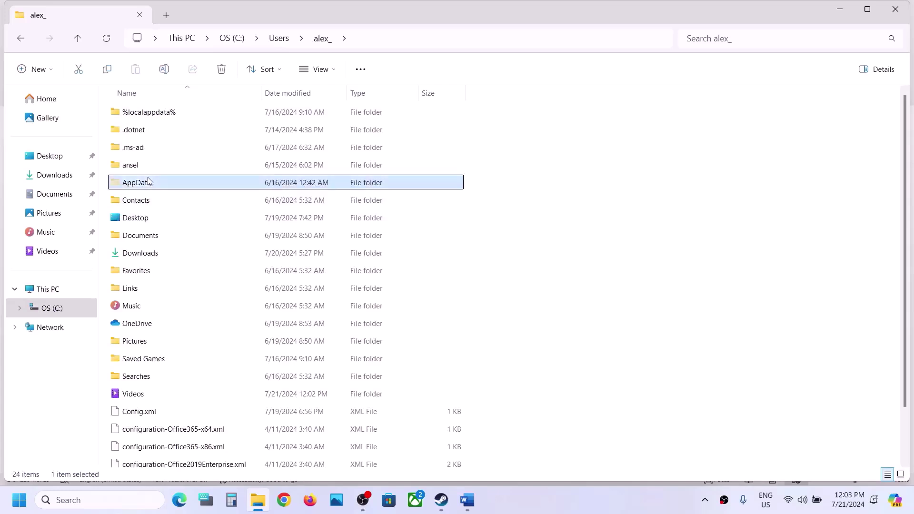
click(332, 73)
mouse_move(323, 295)
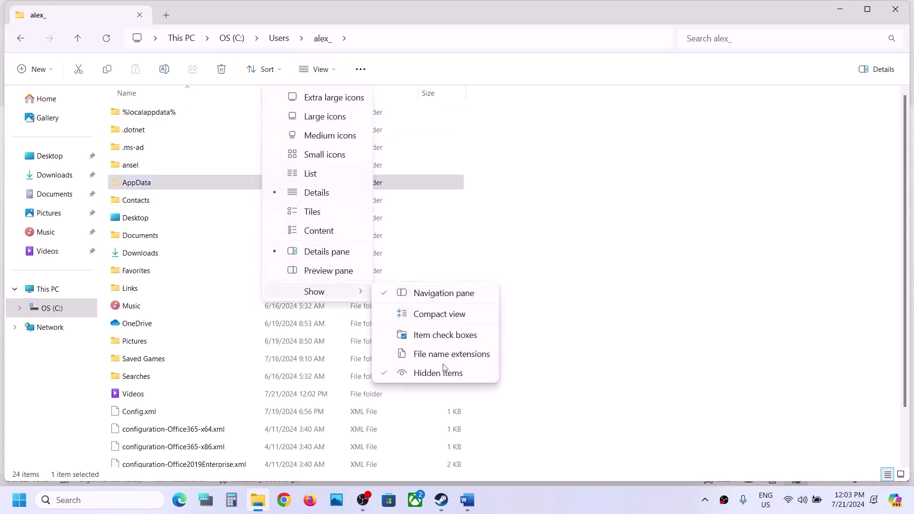
click(170, 184)
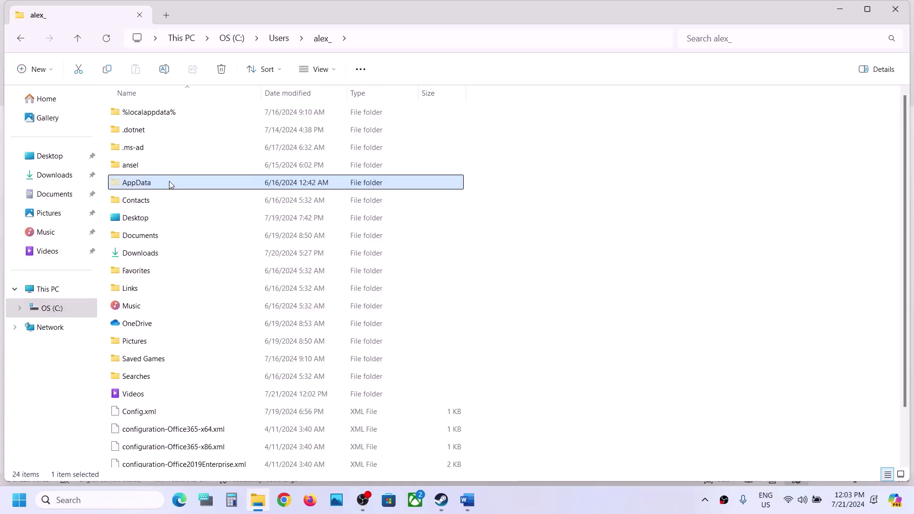
Open the game's save data folder at AppData\Local\ChainedTogether\Saved
double_click(170, 184)
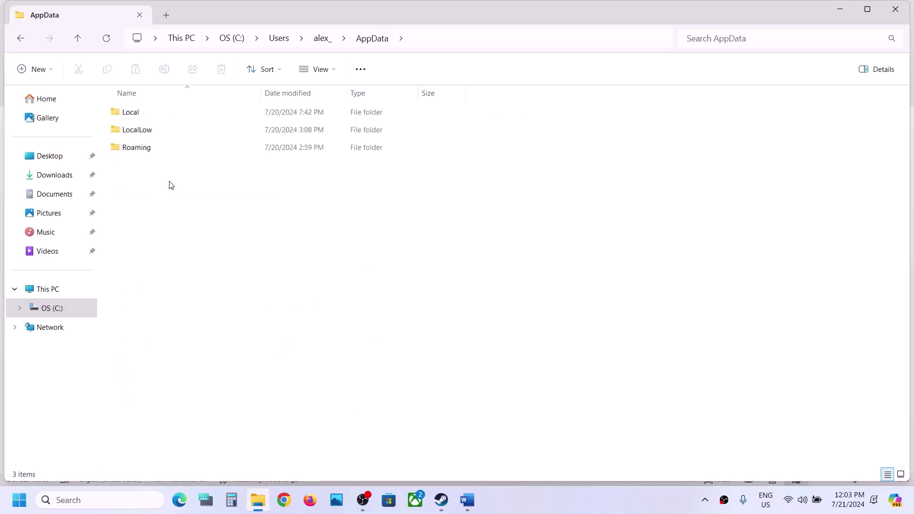
double_click(159, 112)
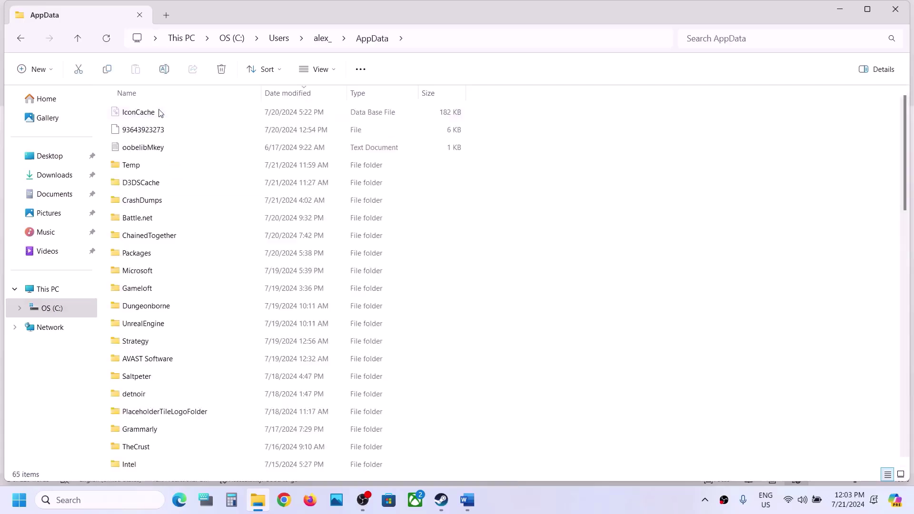
click(159, 236)
double_click(194, 240)
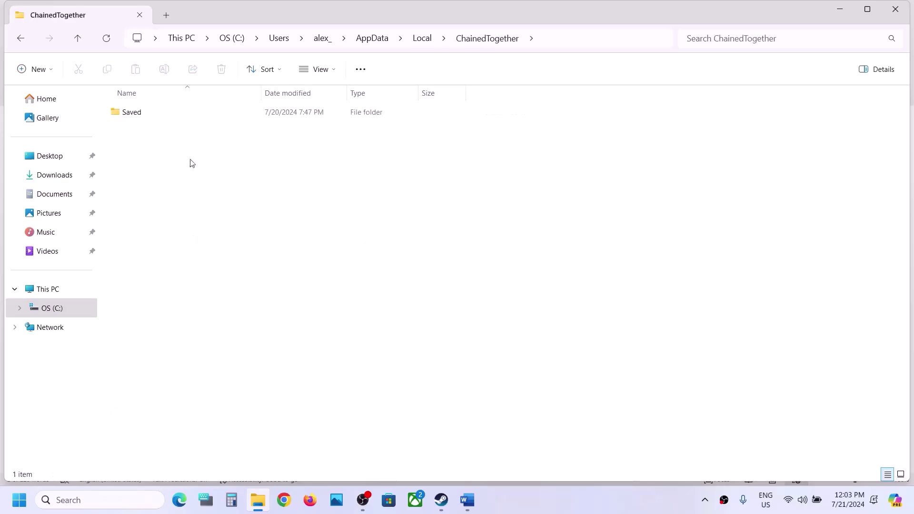
click(151, 112)
double_click(152, 111)
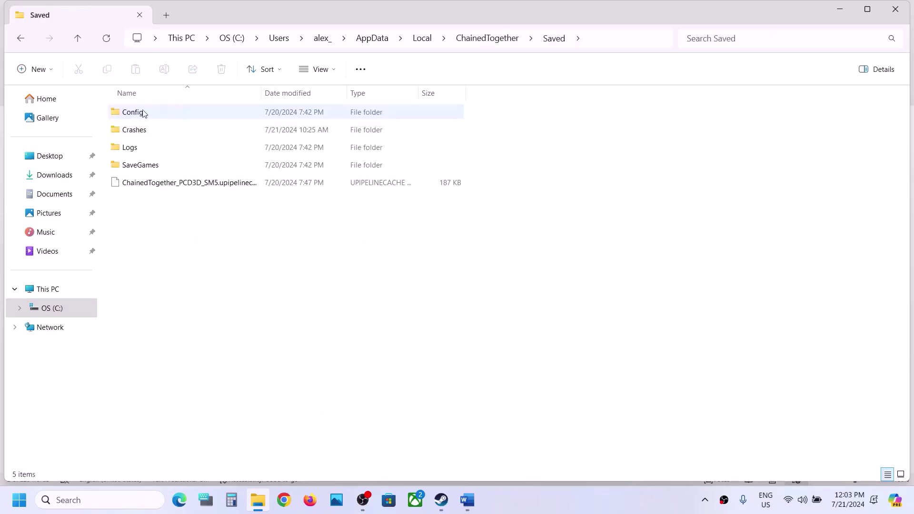
click(145, 114)
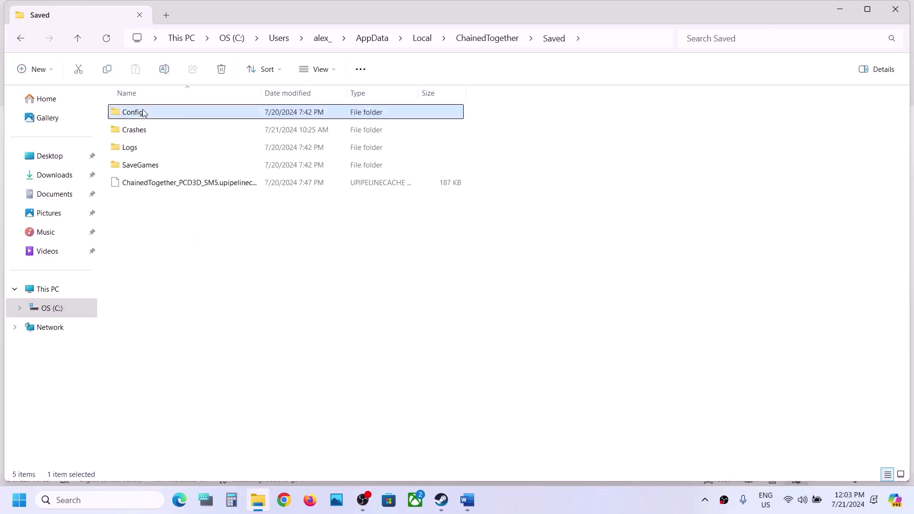
right_click(166, 116)
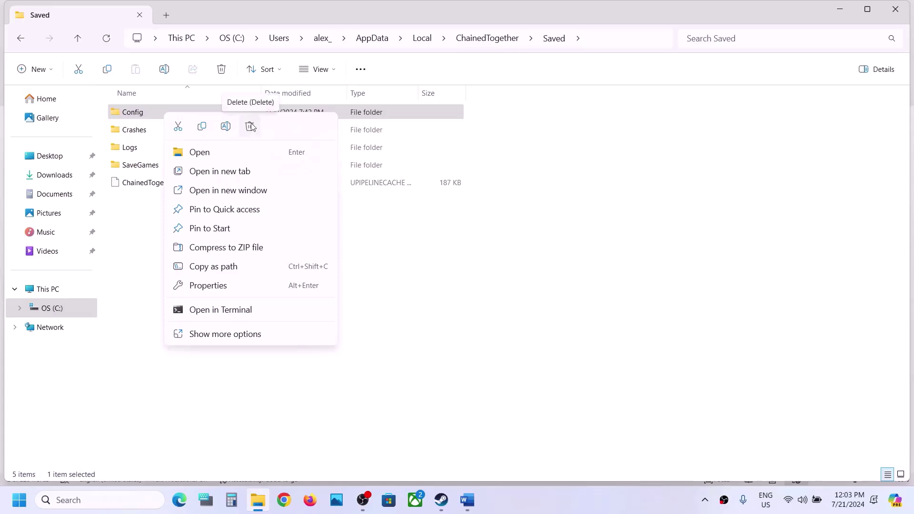
click(434, 457)
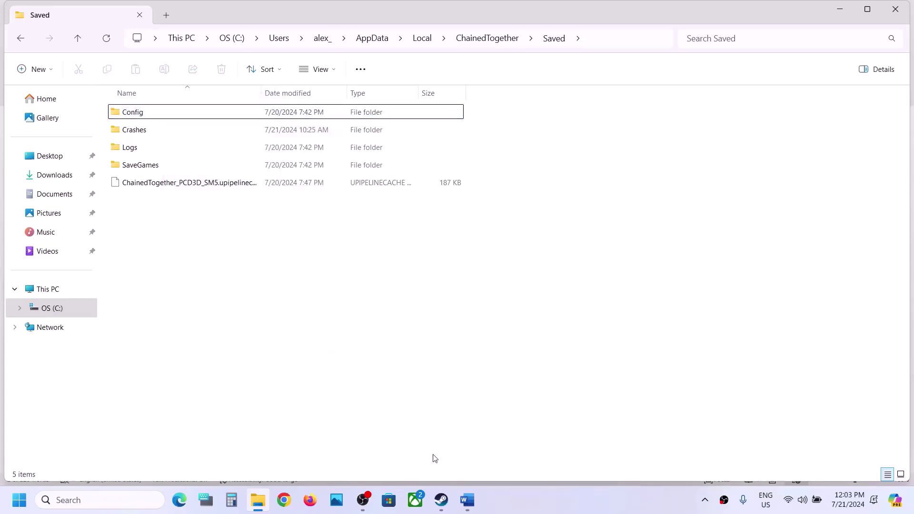
Switch to the Word document and highlight Step 6's save game files wording and its warning about losing game progress
mouse_move(444, 499)
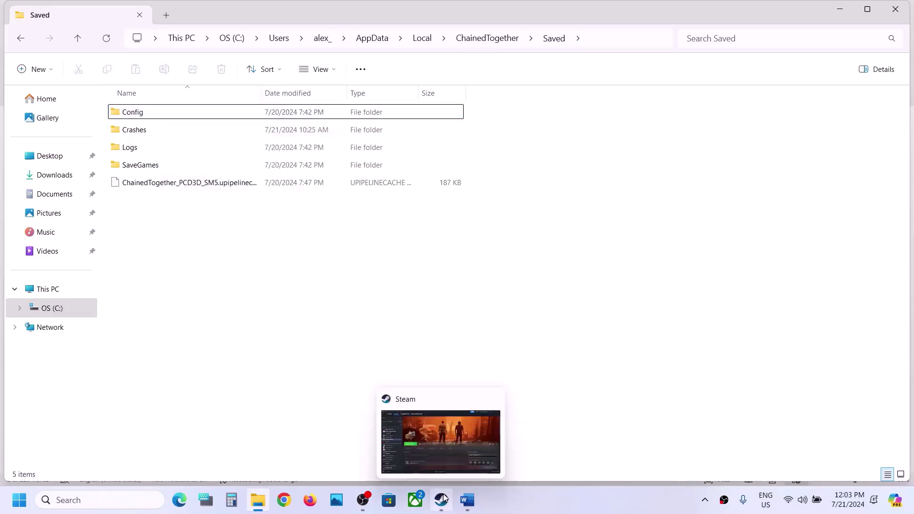
click(468, 500)
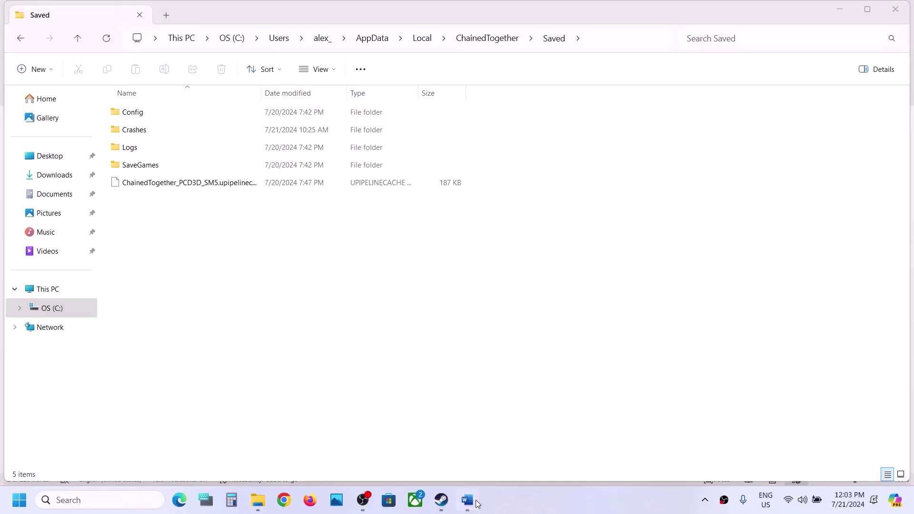
drag(375, 330, 563, 328)
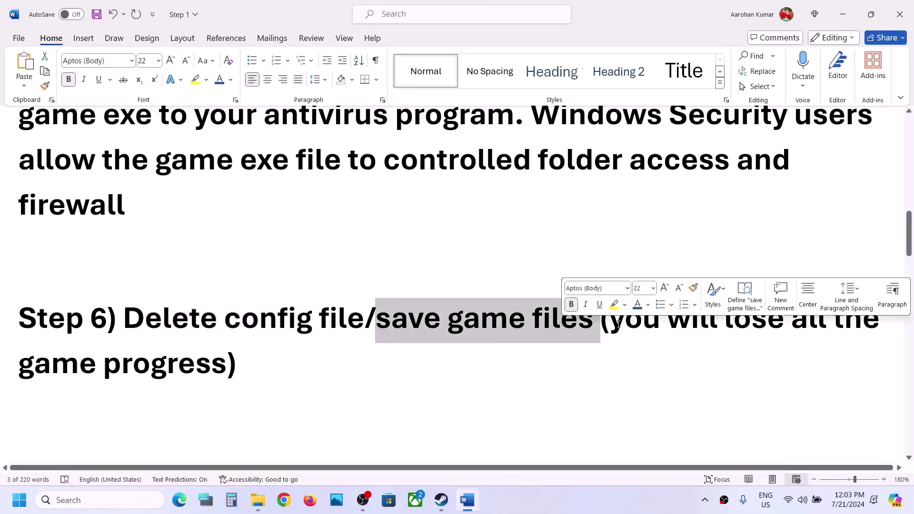
drag(624, 325, 275, 357)
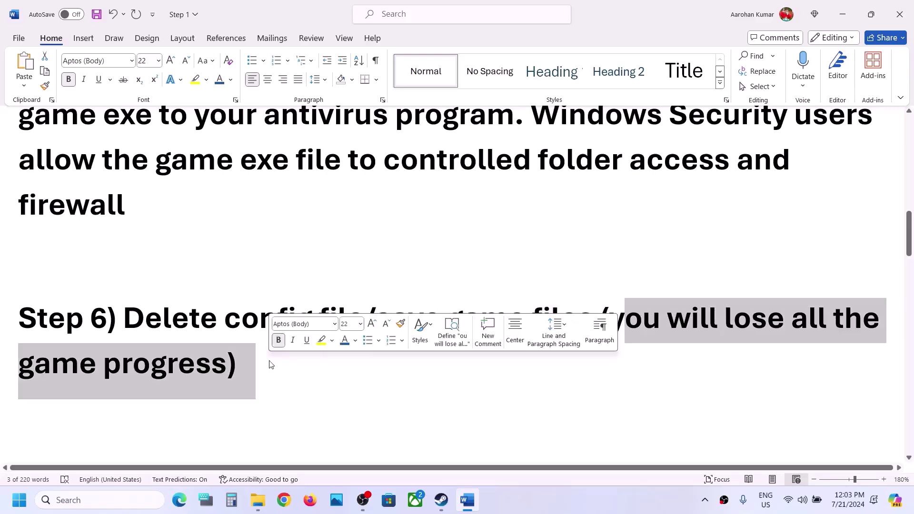
Return to File Explorer, go up to AppData\Local, and bring up the available actions for the ChainedTogether folder without applying any
click(847, 22)
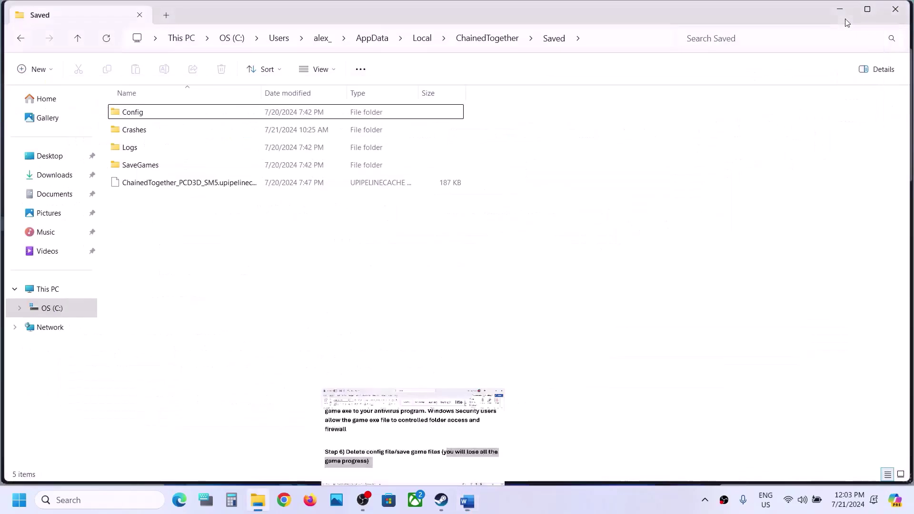
click(78, 39)
click(78, 39)
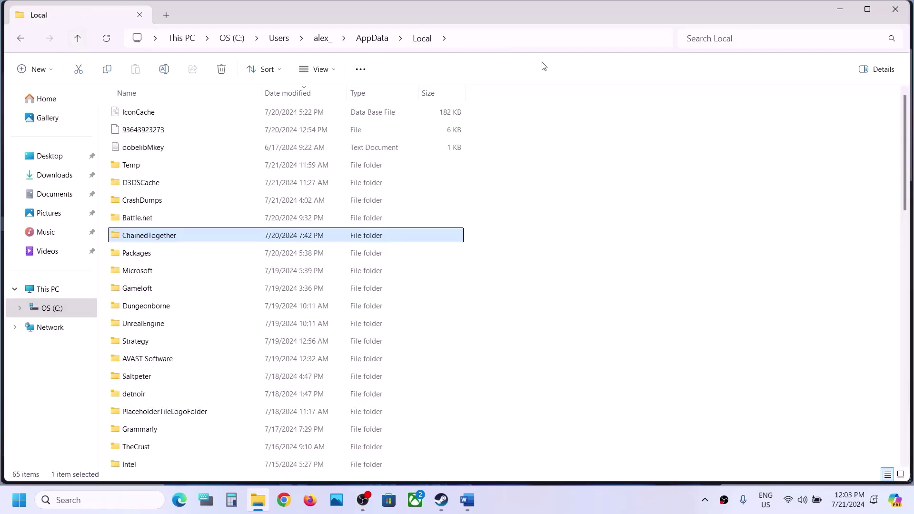
click(487, 42)
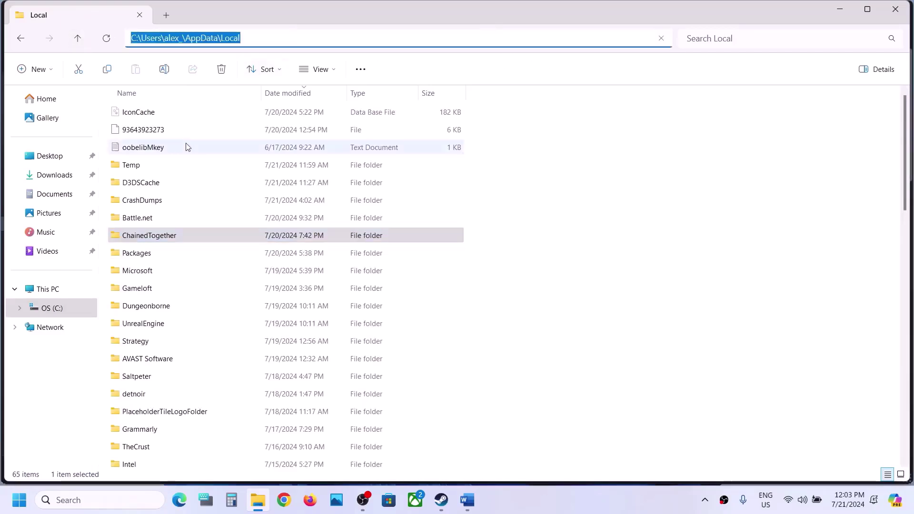
right_click(148, 243)
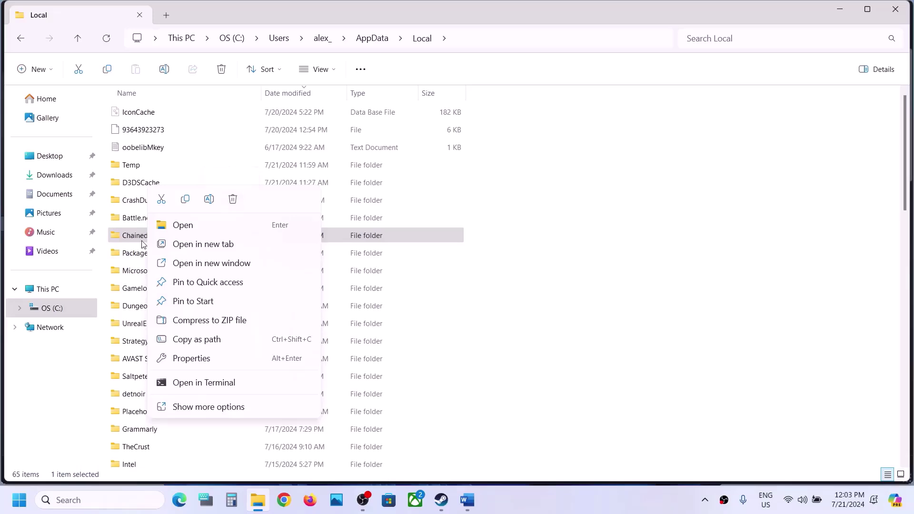
click(481, 253)
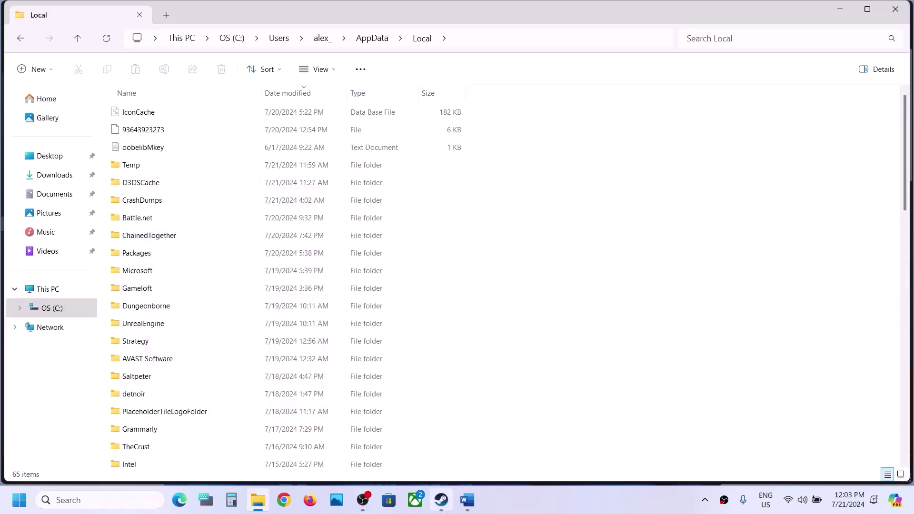
Switch to the Word document and highlight Step 7's clean graphics driver installation text and its NVIDIA and AMD links
click(441, 500)
click(477, 502)
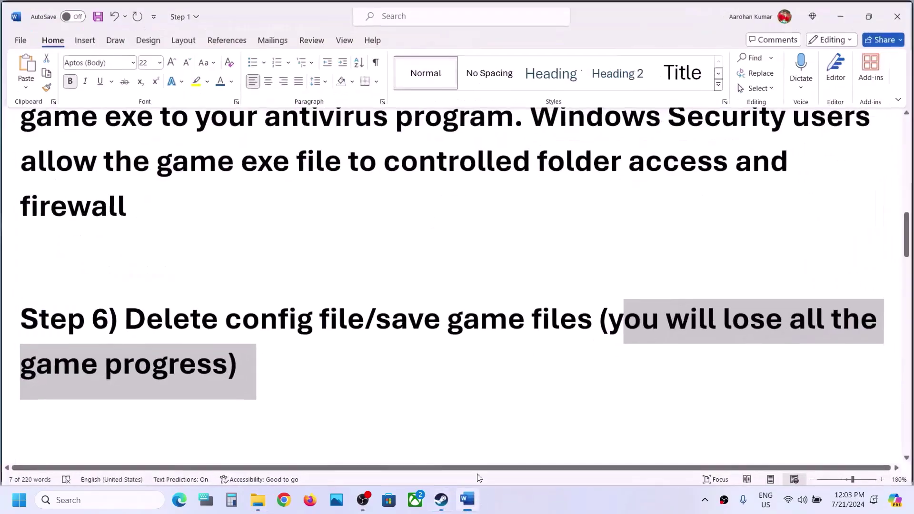
scroll(386, 353, down, 3)
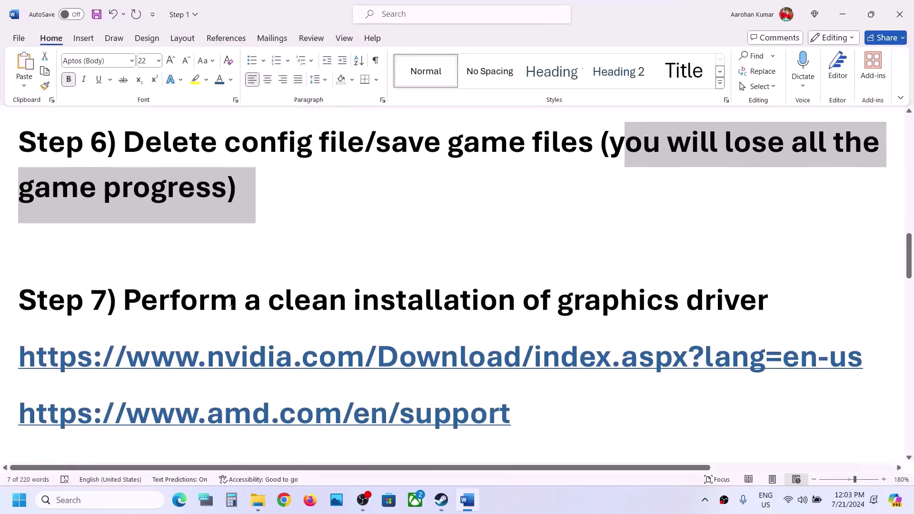
drag(205, 296, 766, 305)
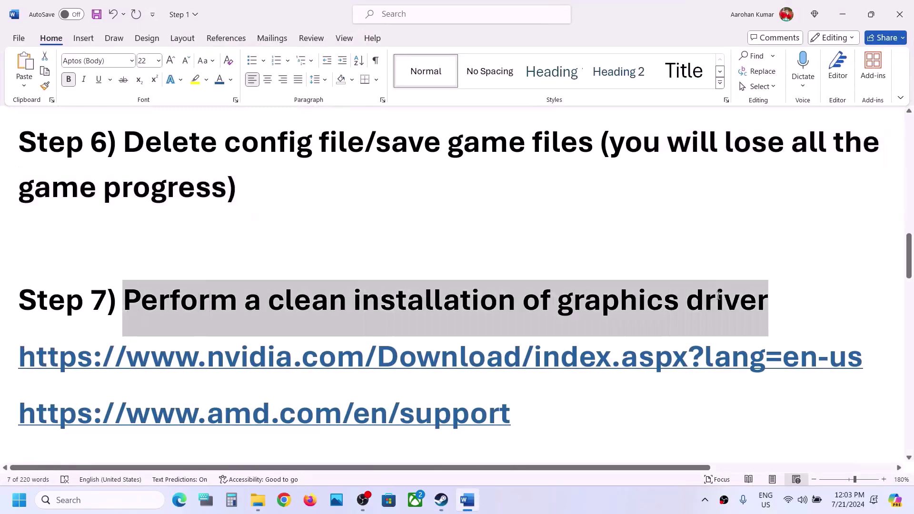
click(347, 356)
drag(452, 358, 673, 364)
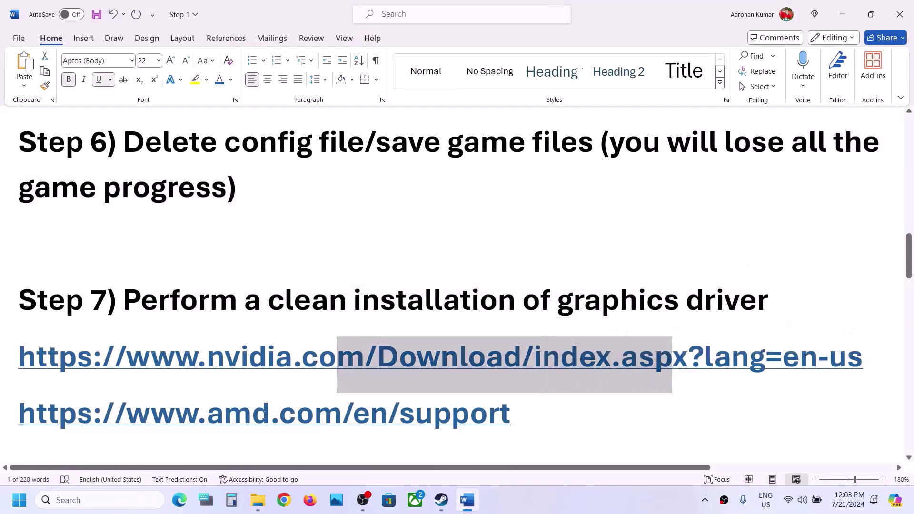
drag(256, 416, 452, 415)
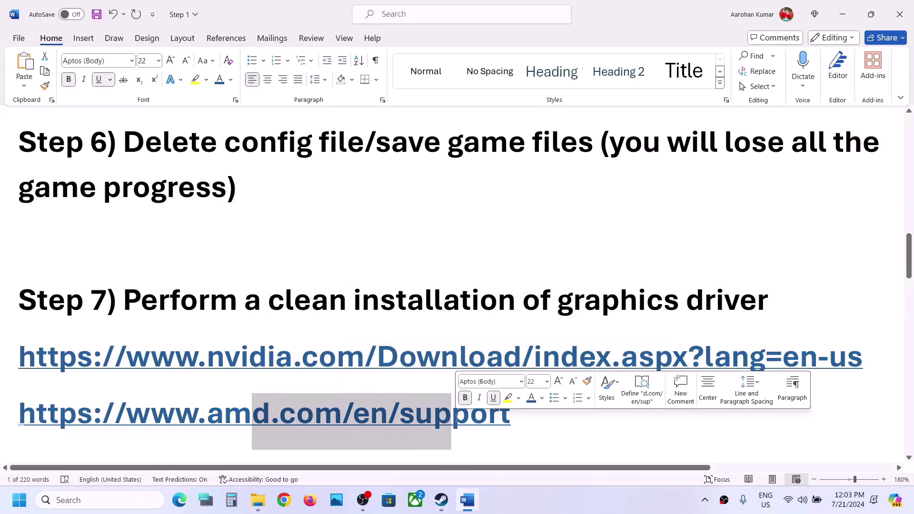
click(439, 506)
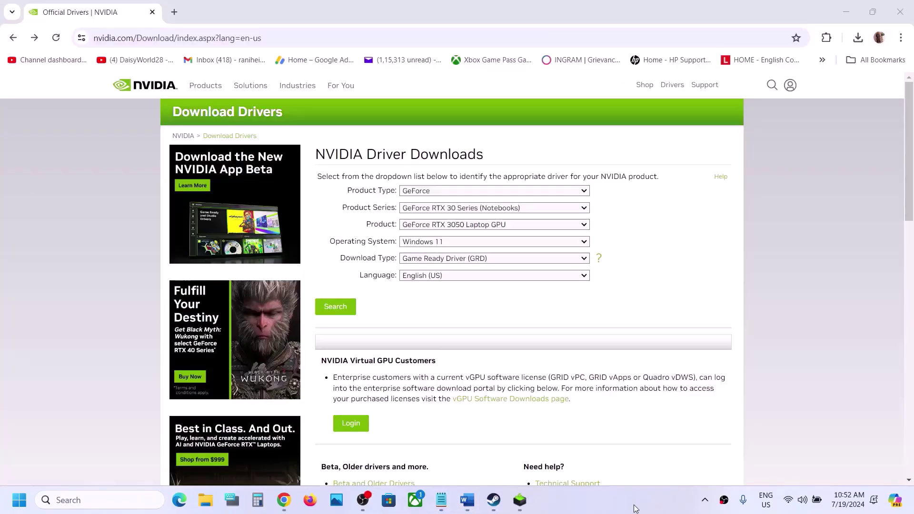
On NVIDIA's driver page, choose product type GeForce, series GeForce RTX 30 Series (Notebooks), and product GeForce RTX 3050 Laptop GPU
click(477, 192)
click(445, 201)
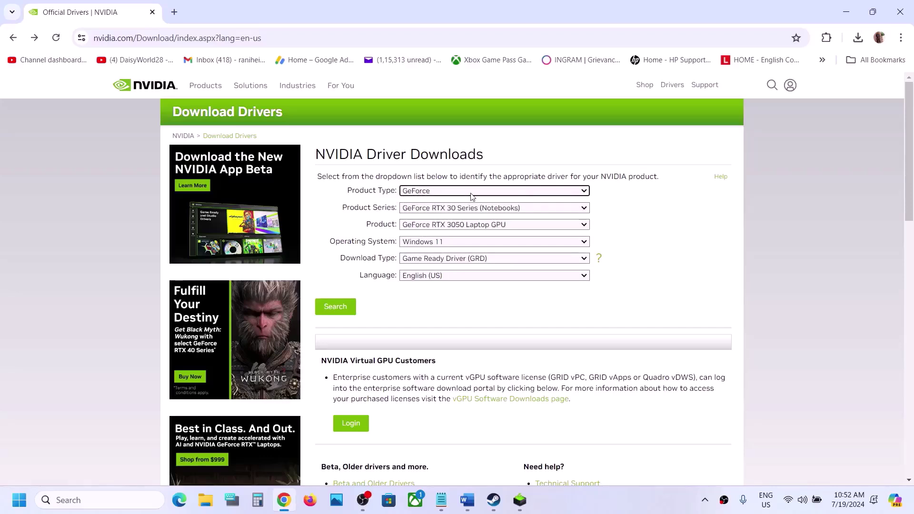
click(446, 210)
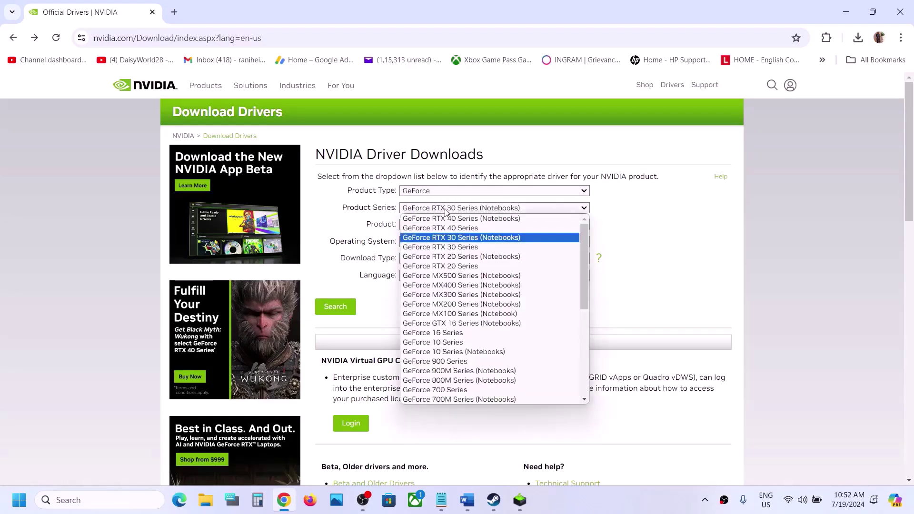
click(474, 238)
click(463, 226)
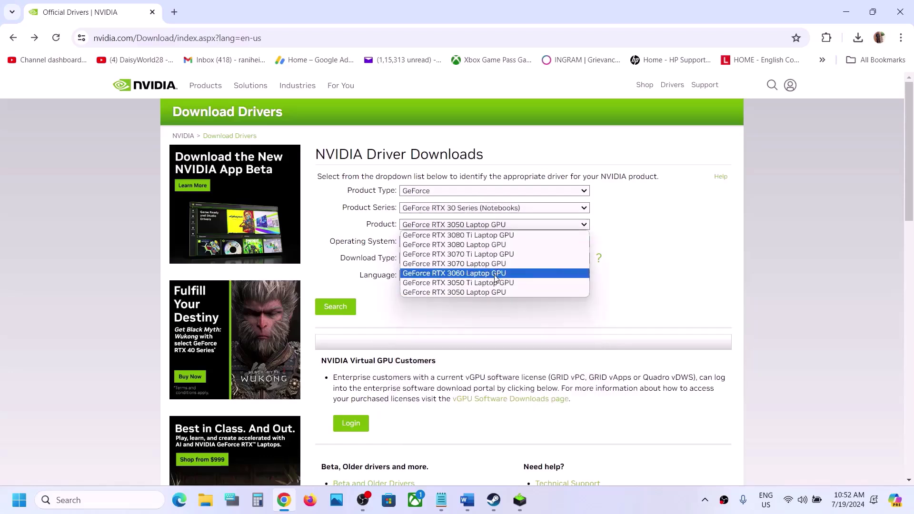
click(490, 293)
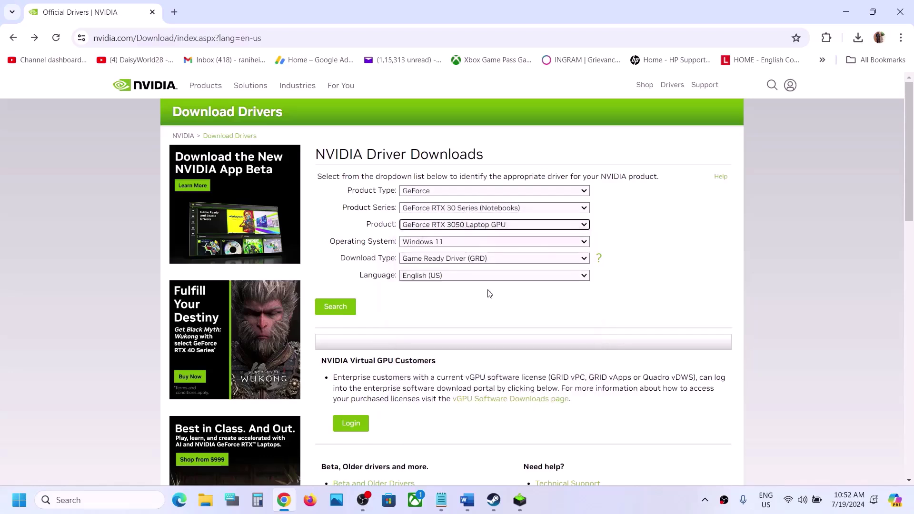
Choose Windows 11 as the operating system and search for the matching Game Ready Driver
click(444, 244)
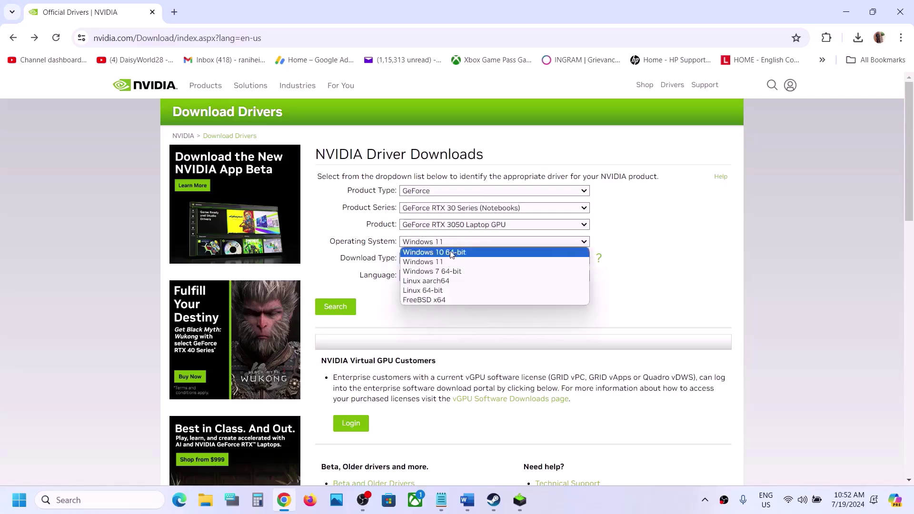
click(450, 261)
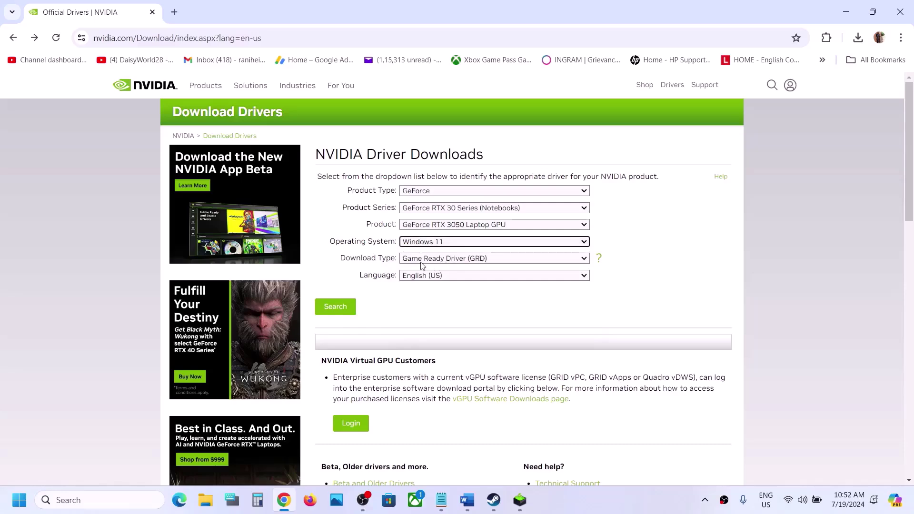
click(337, 307)
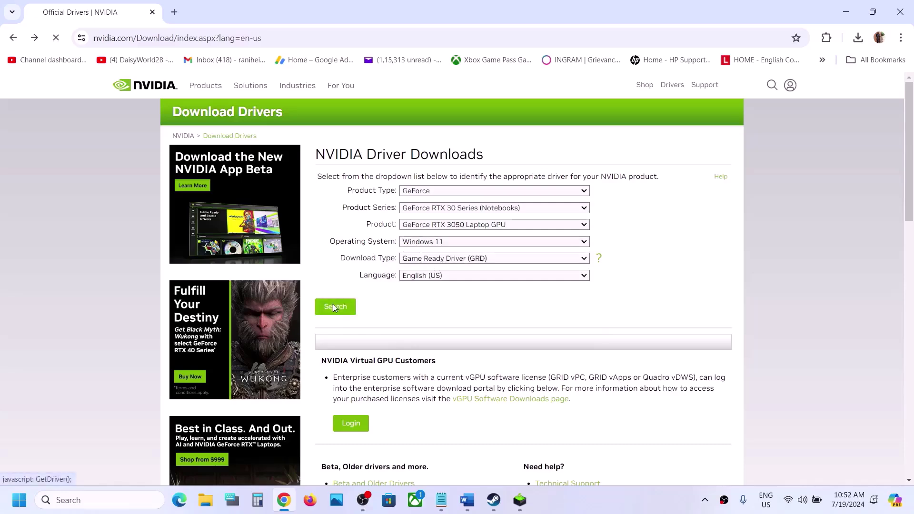
Download the 560.70 notebook graphics driver and check its progress in the recent download history
click(354, 245)
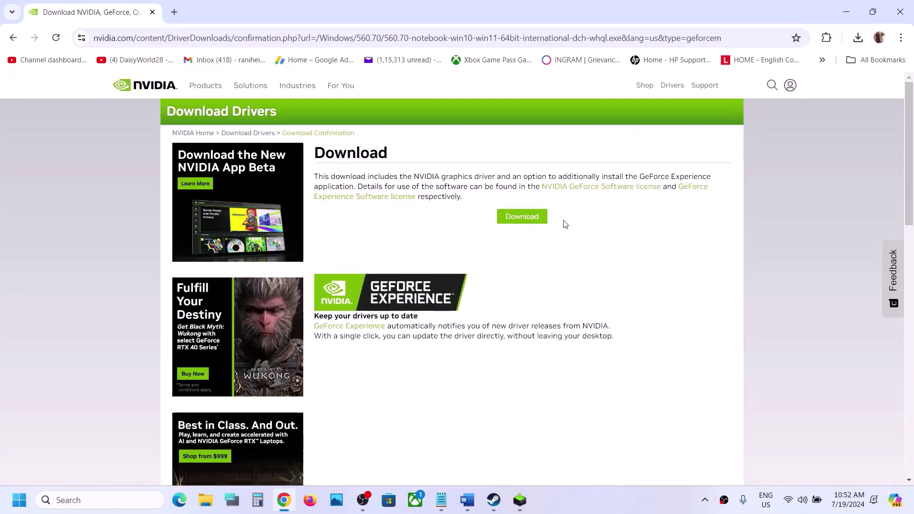
click(534, 218)
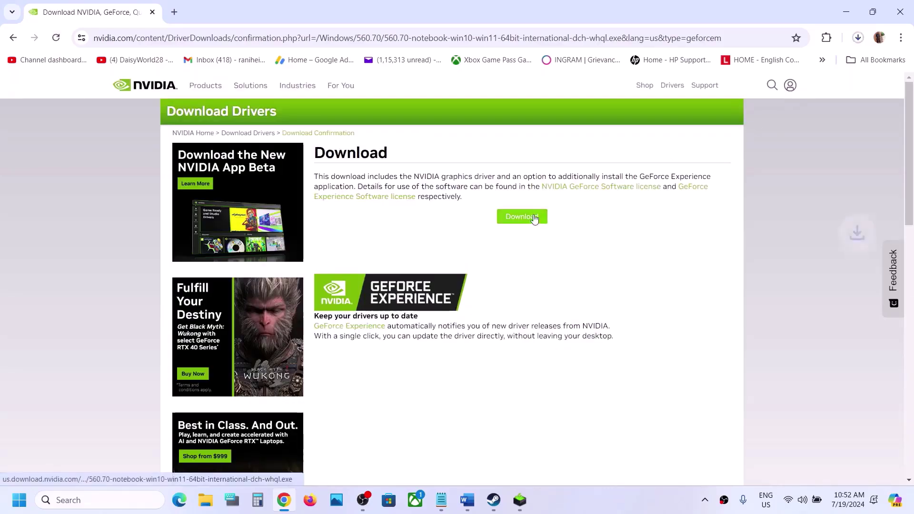
click(859, 39)
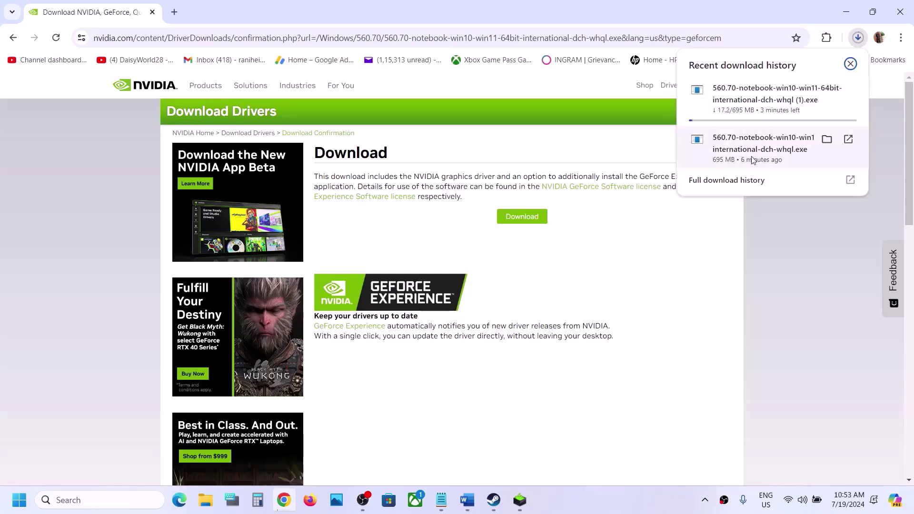
In the NVIDIA installer, accept the license and start a Custom (Advanced) installation with the clean installation option enabled
click(519, 500)
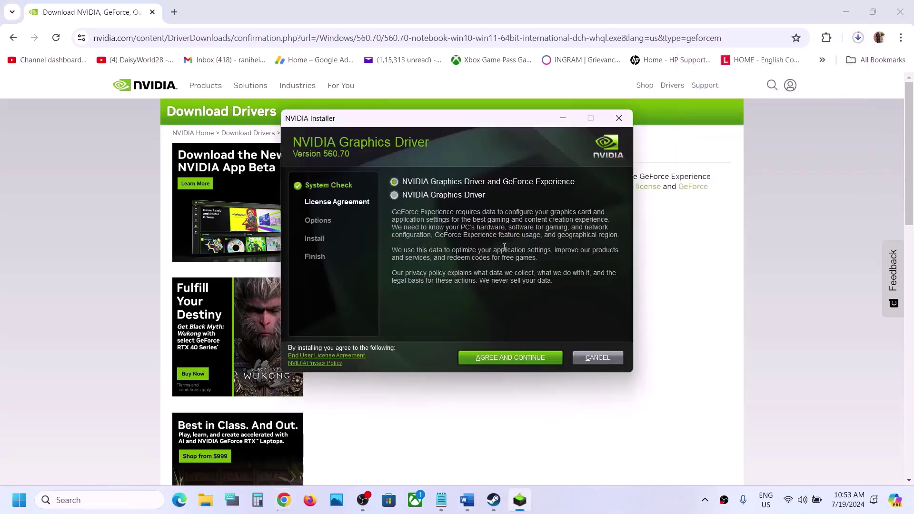
click(499, 357)
click(425, 252)
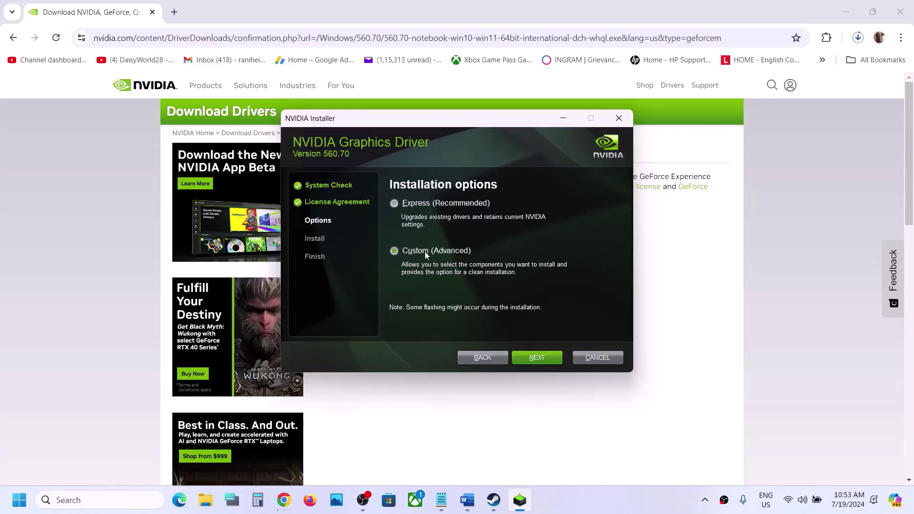
click(527, 357)
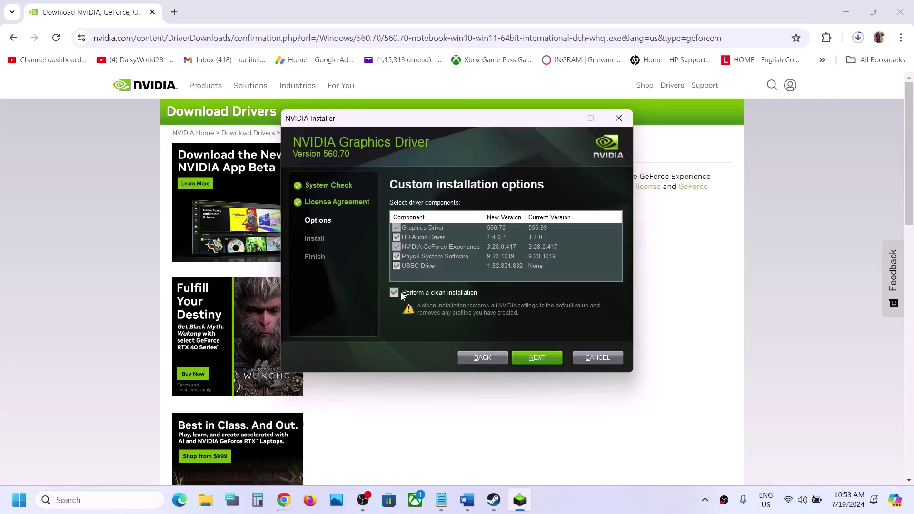
click(539, 359)
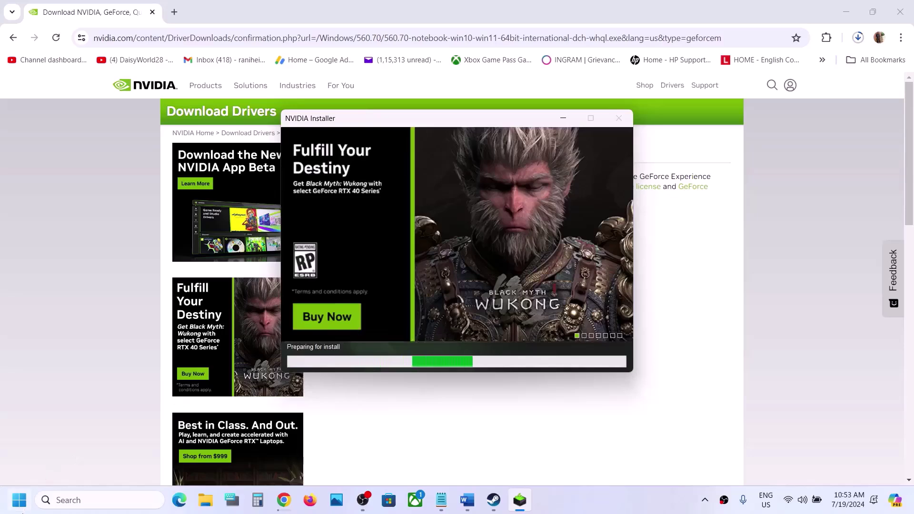
Show the computer's power options, where Restart is offered, without choosing one
key(super)
click(346, 459)
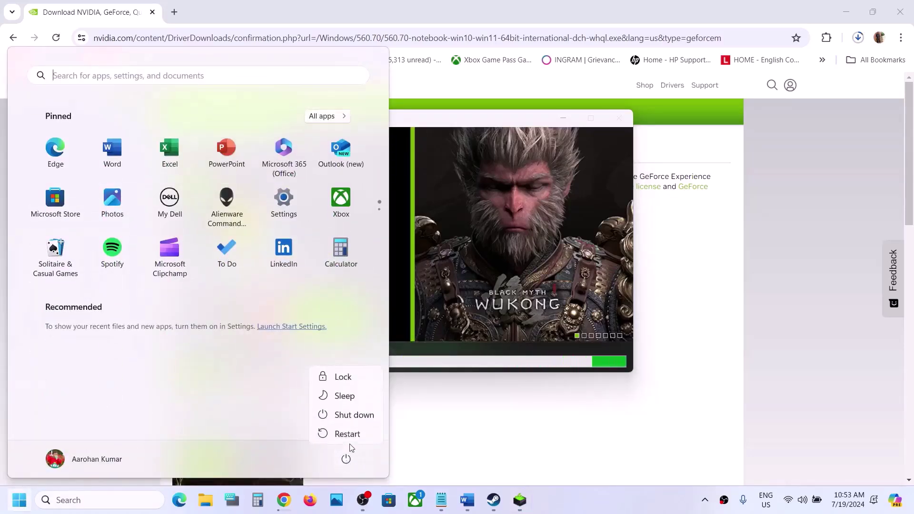
click(599, 505)
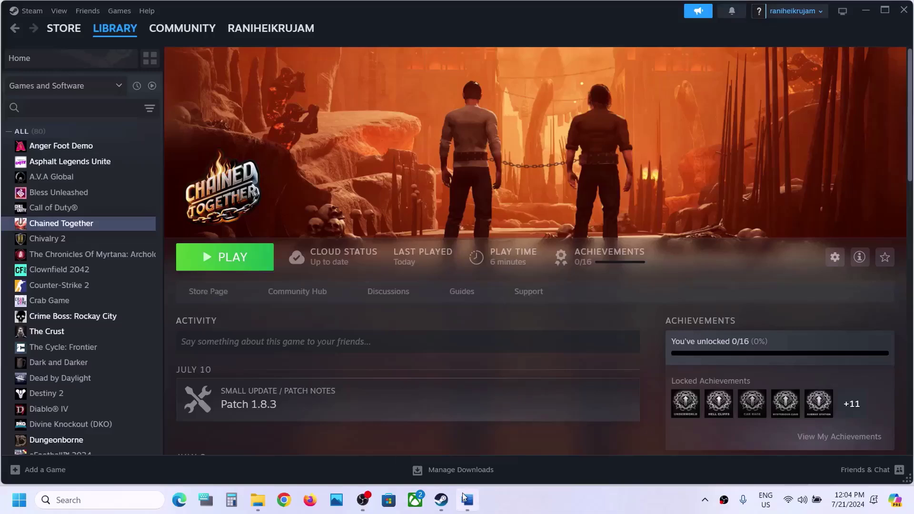
Switch to the Word document and highlight the instruction to run the game on the dedicated graphics card
click(466, 499)
scroll(333, 366, down, 4)
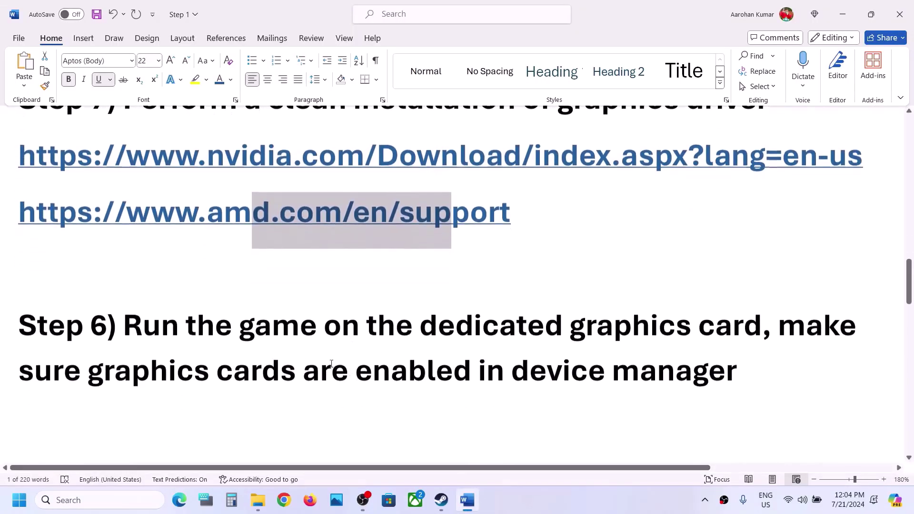
drag(161, 335, 565, 336)
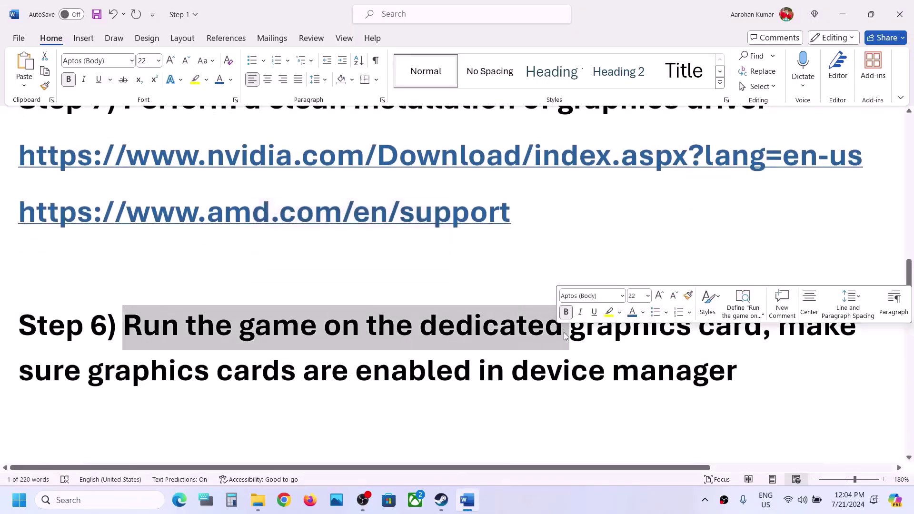
Copy the word "graphics" from the document, search Windows for it, and open Graphics settings
click(646, 333)
double_click(646, 333)
key(ctrl+c)
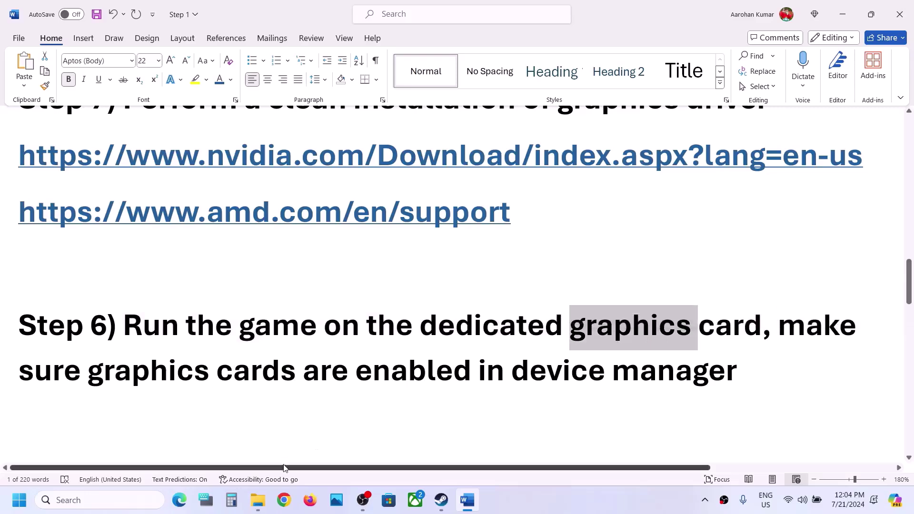
click(143, 503)
key(ctrl+v)
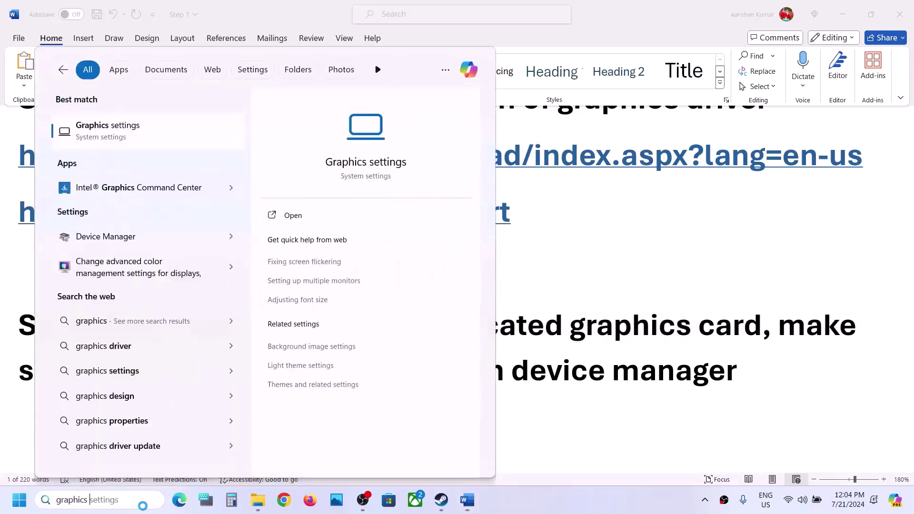
key(Return)
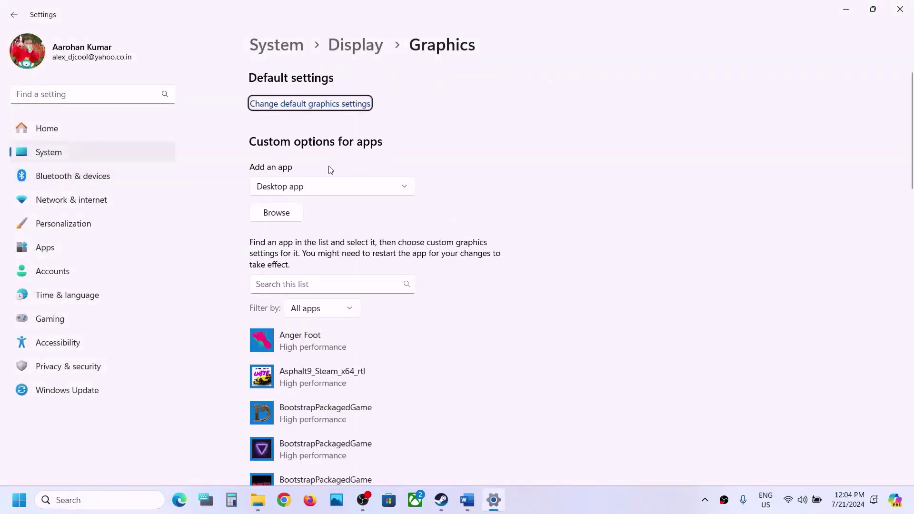
Add the ChainedTogether application from Steam's common\ChainedTogether folder to the custom graphics options for apps
click(294, 213)
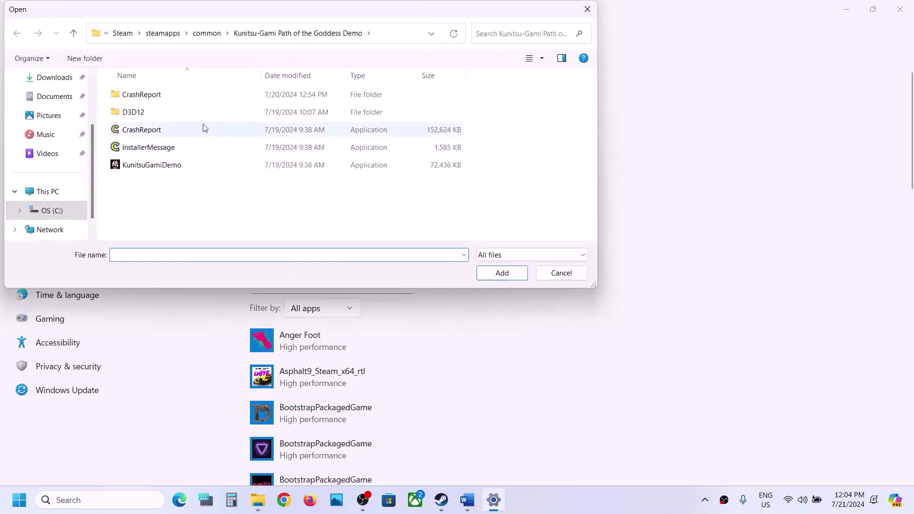
click(207, 33)
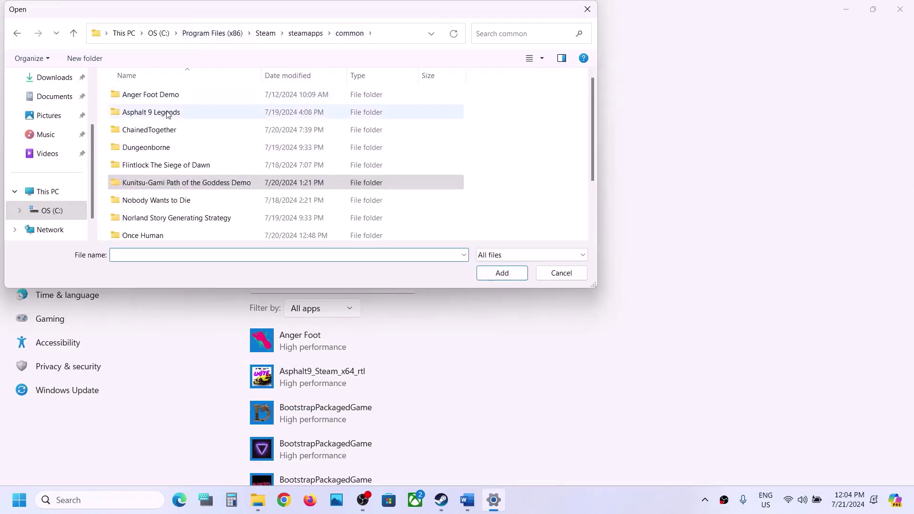
double_click(155, 132)
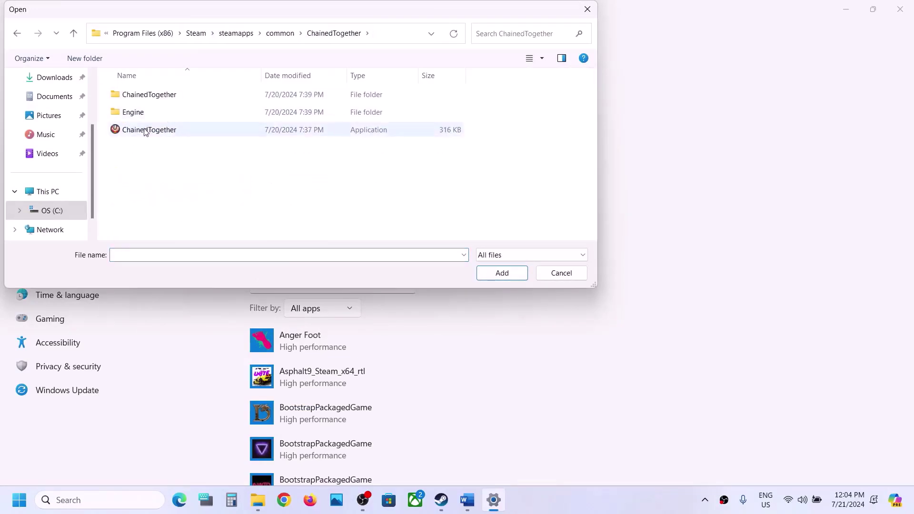
click(147, 131)
click(500, 274)
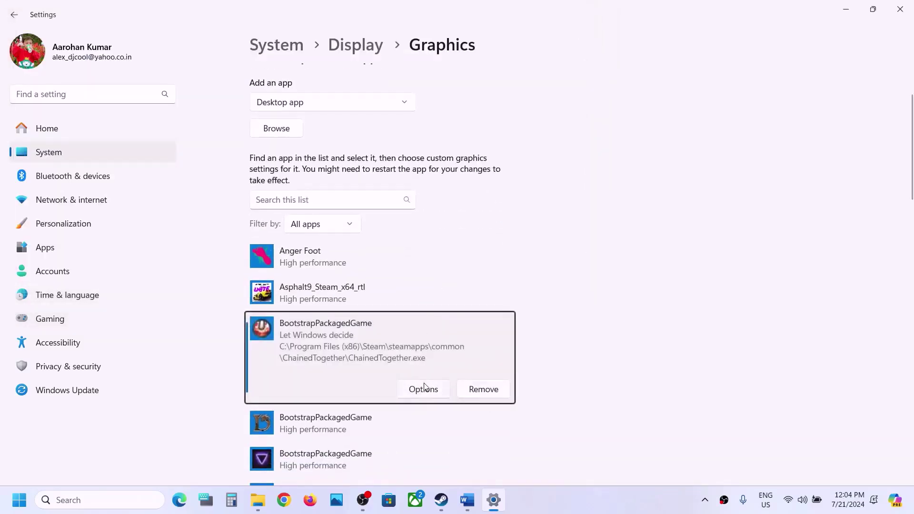
Set the graphics preference of the added ChainedTogether.exe entry to High performance and save it
click(424, 387)
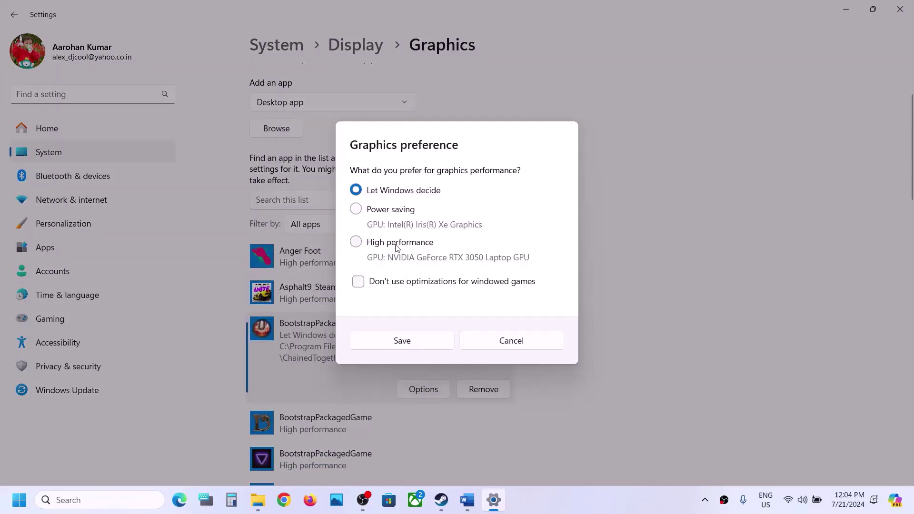
click(397, 243)
click(402, 341)
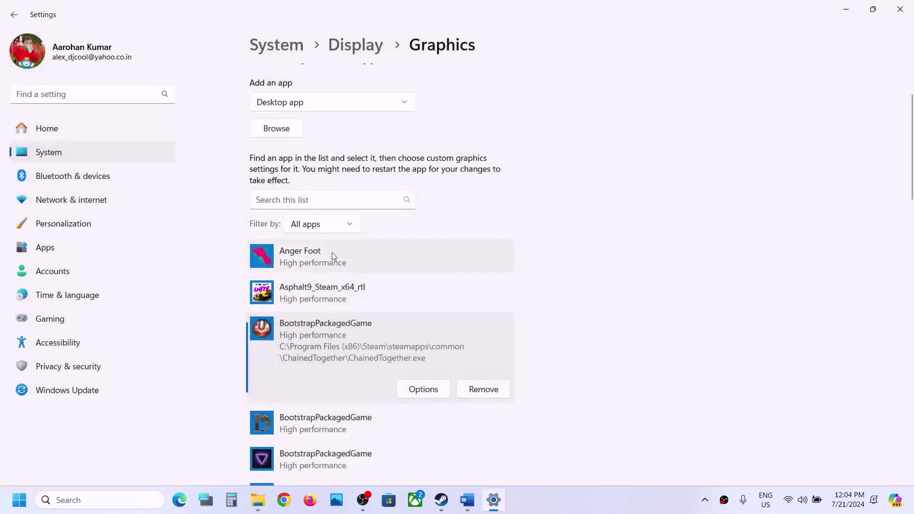
Add ChainedTogether-Win64-Shipping from the game's ChainedTogether\Binaries\Win64 folder to the custom graphics options for apps
click(277, 128)
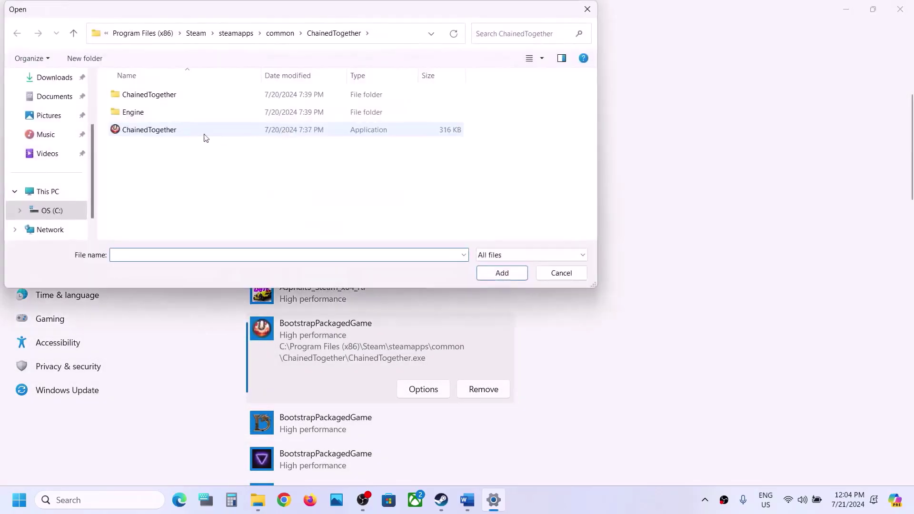
click(155, 99)
double_click(154, 100)
double_click(153, 98)
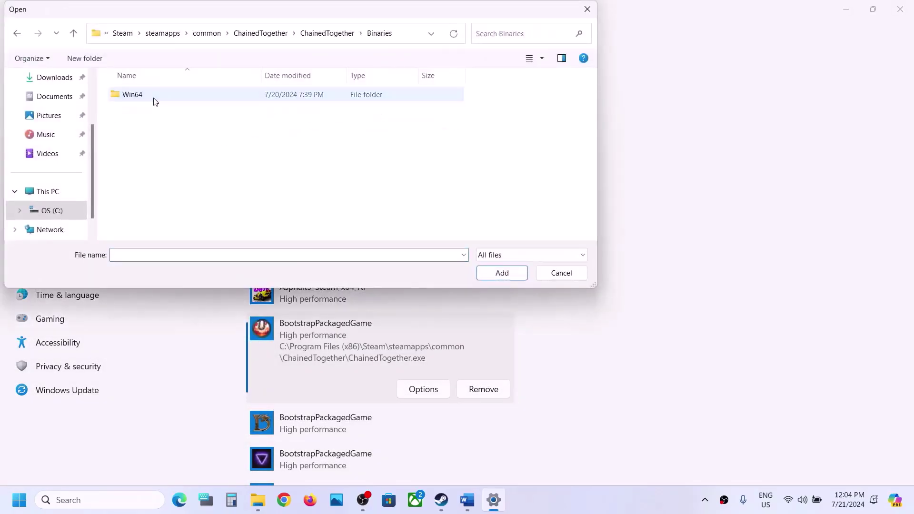
double_click(153, 98)
click(152, 117)
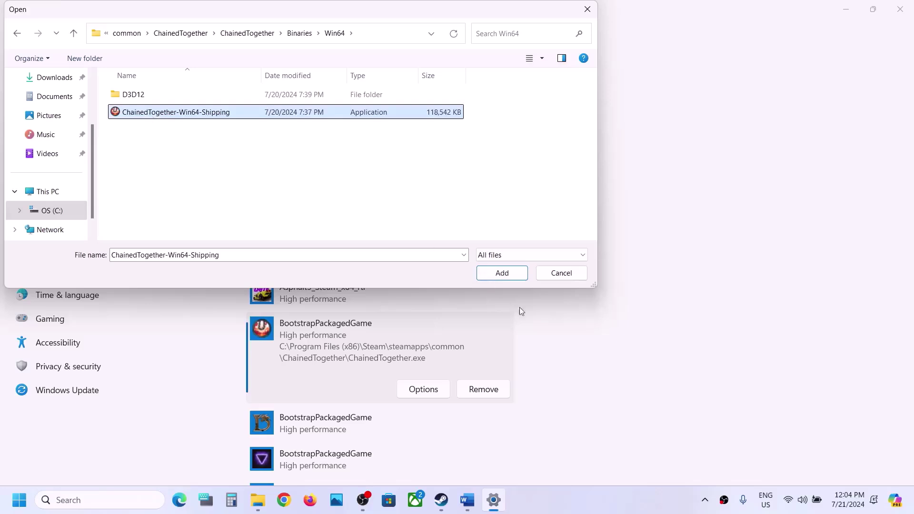
click(516, 276)
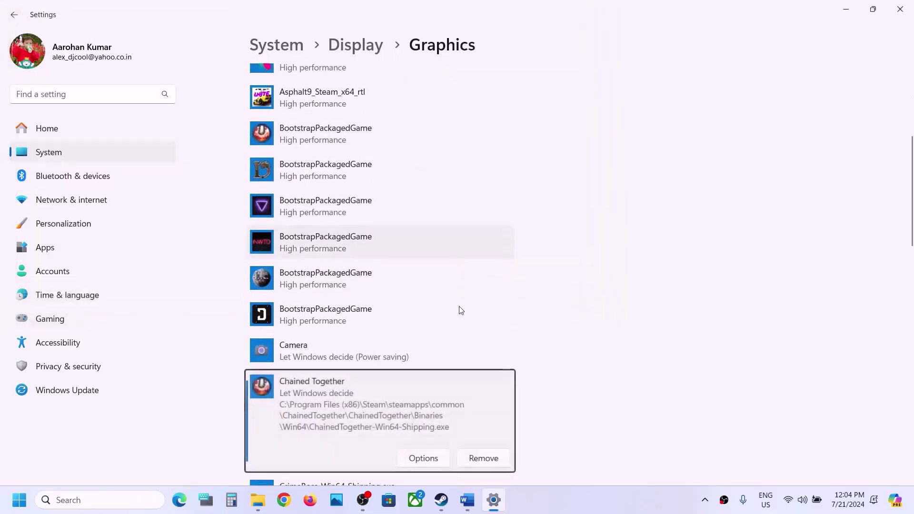
Set the Chained Together shipping executable's graphics preference to High performance and save it
click(435, 431)
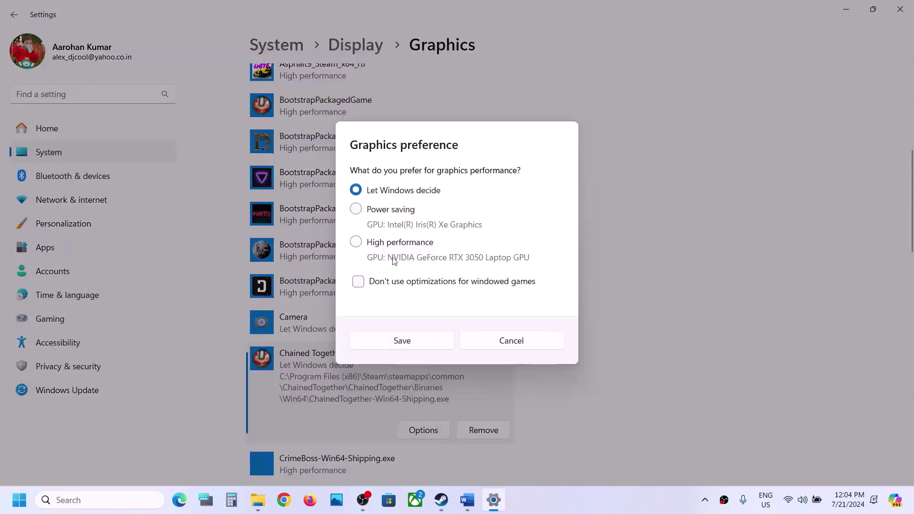
click(389, 246)
click(425, 344)
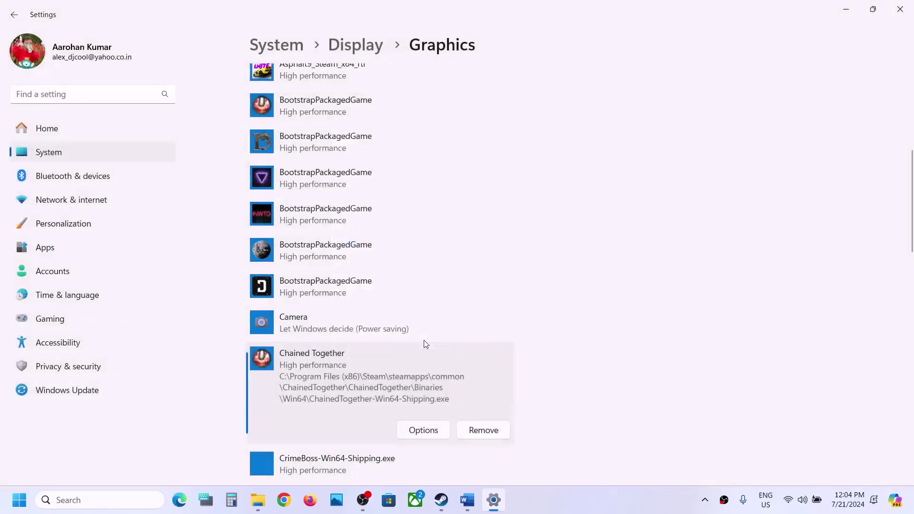
Highlight "graphics cards are" in step 6 of the Word document, and list the display adapters in Device Manager
click(473, 504)
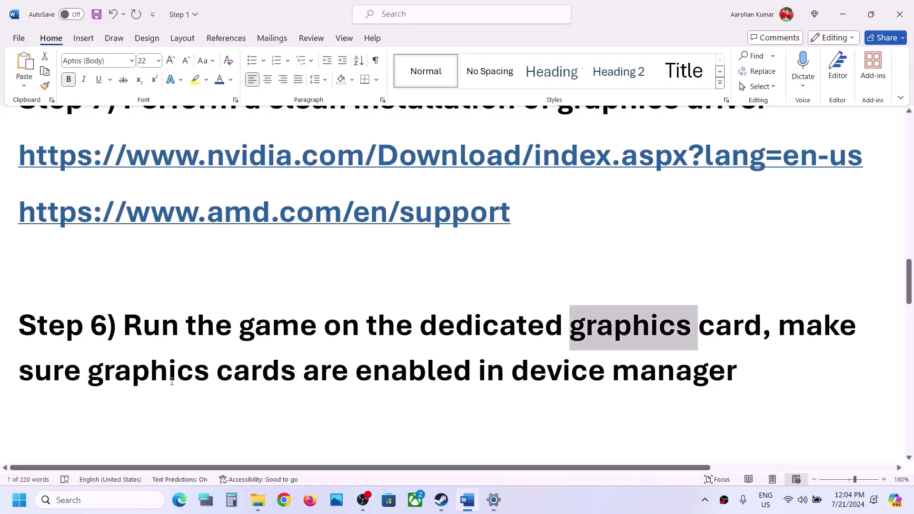
drag(157, 375, 364, 353)
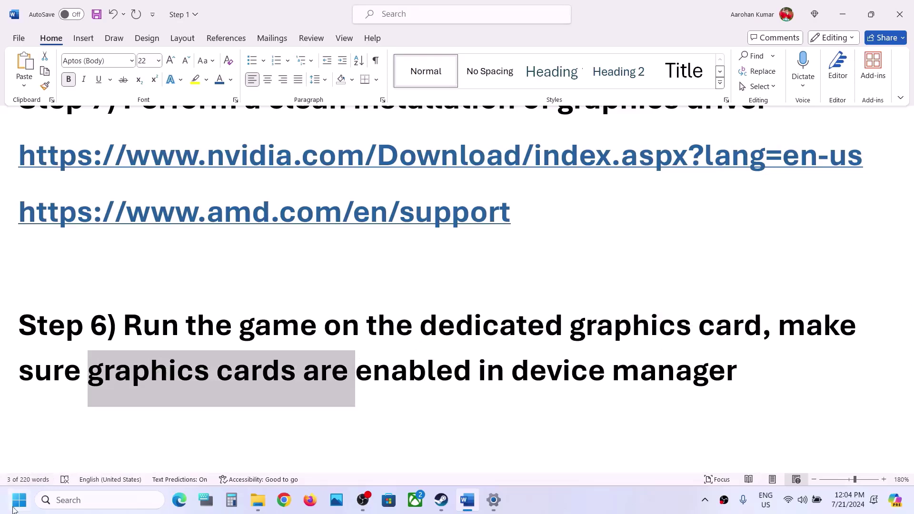
right_click(13, 509)
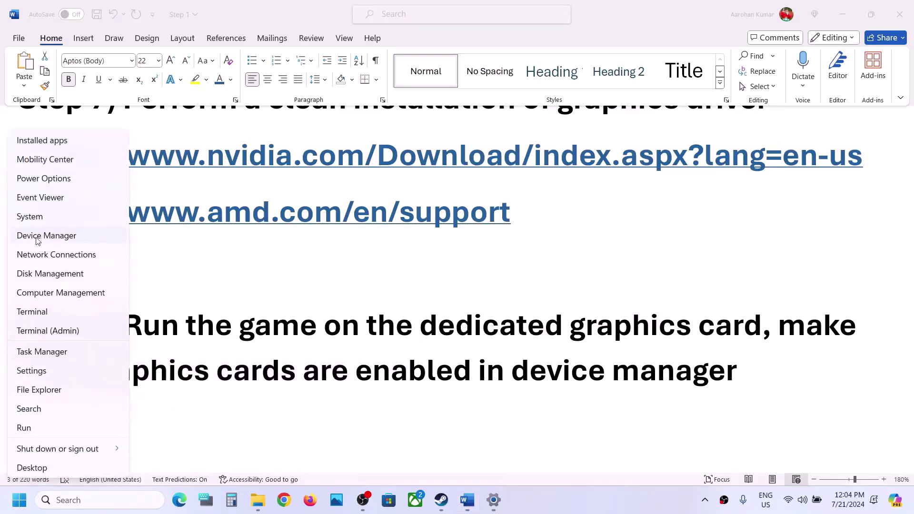
click(39, 241)
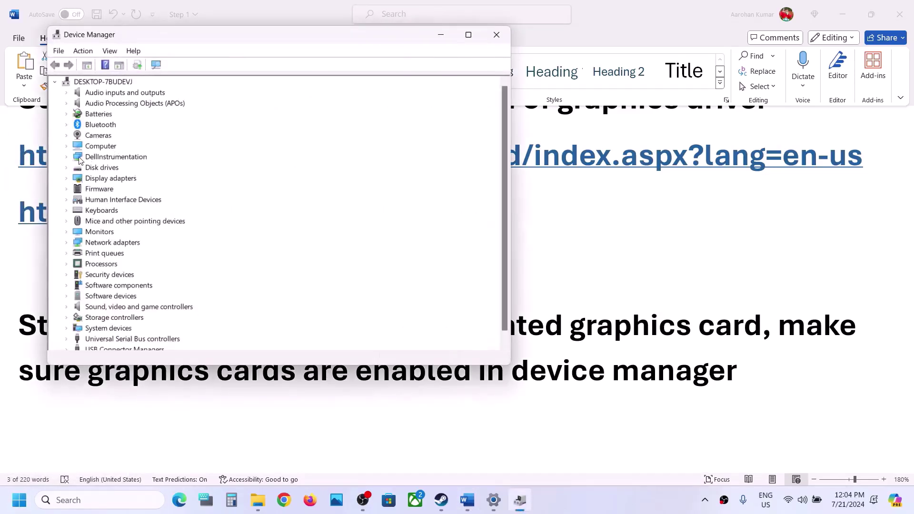
click(66, 178)
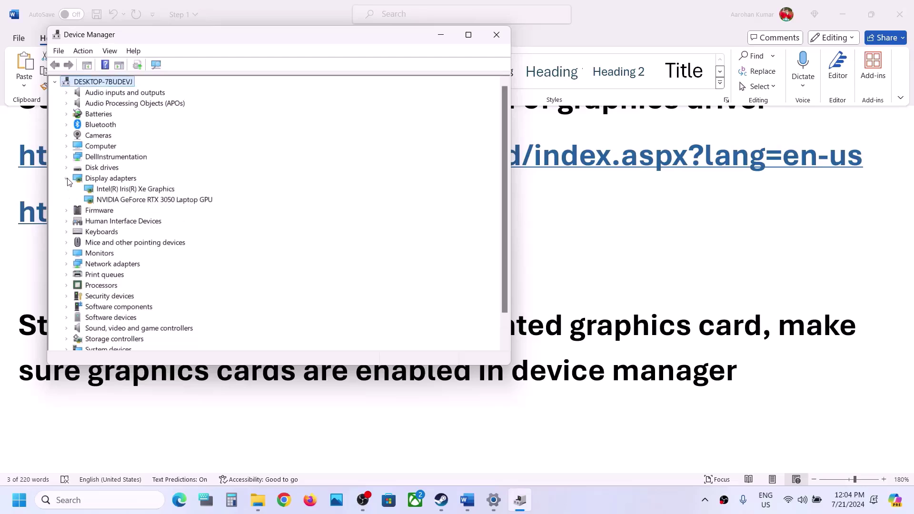
Check whether the Intel Iris Xe and NVIDIA GeForce RTX 3050 adapters are enabled, and close Device Manager
click(133, 198)
click(134, 190)
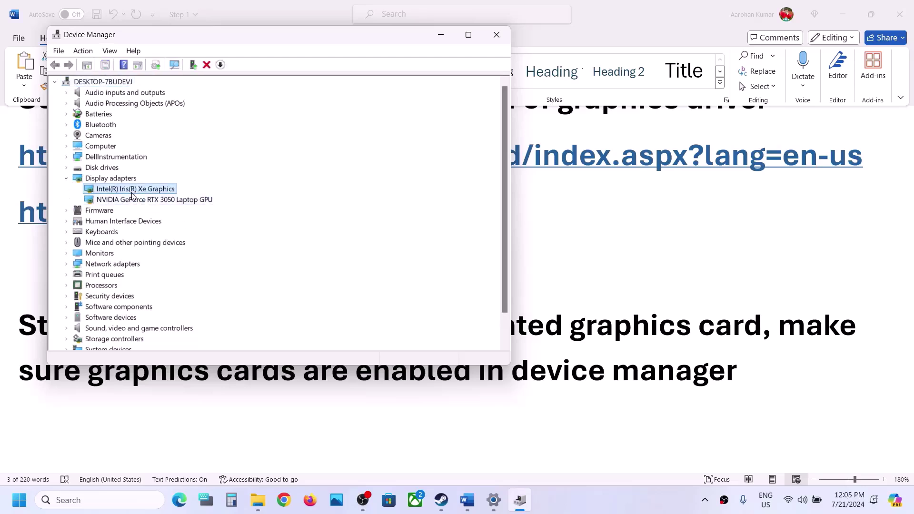
right_click(133, 192)
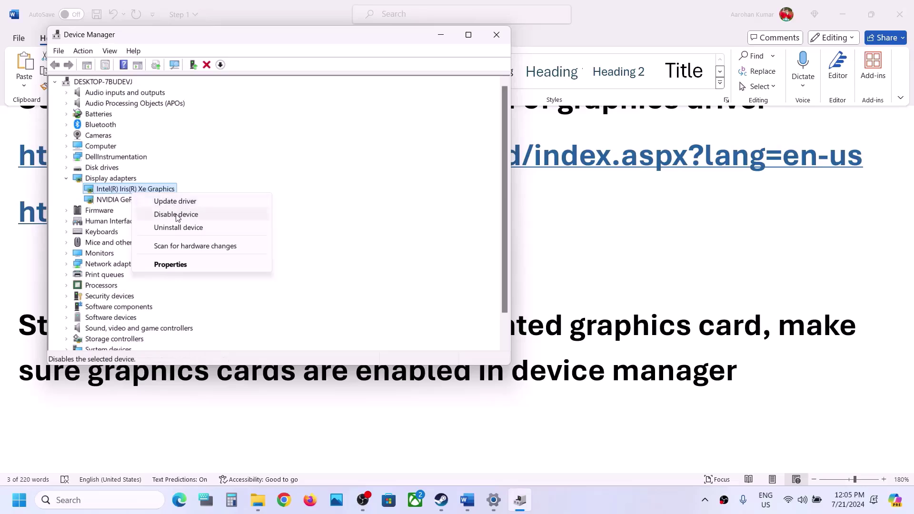
right_click(131, 191)
click(115, 204)
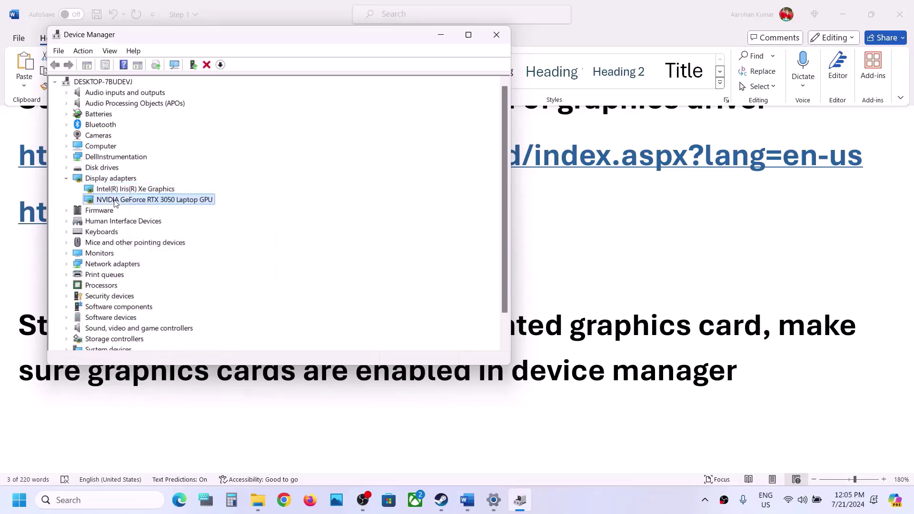
click(128, 188)
click(150, 200)
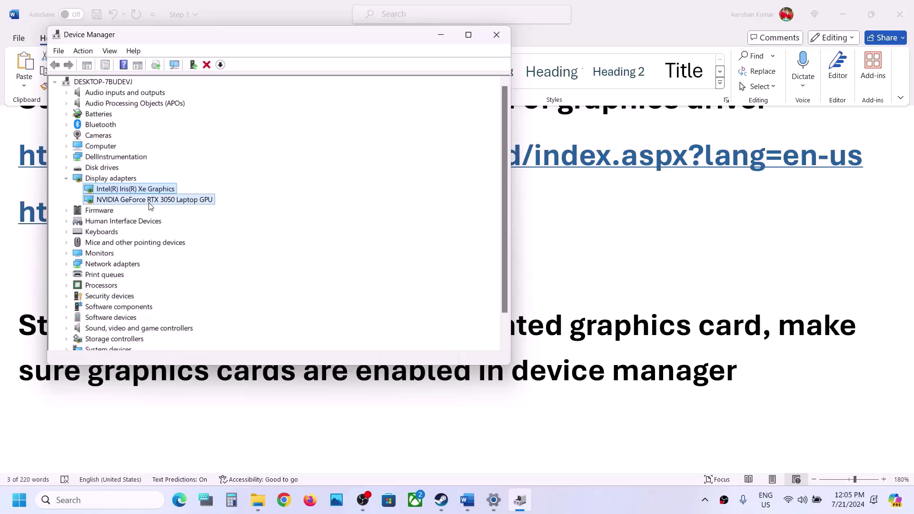
click(496, 35)
Switch to Steam and verify the integrity of Chained Together's installed game files
scroll(447, 184, down, 3)
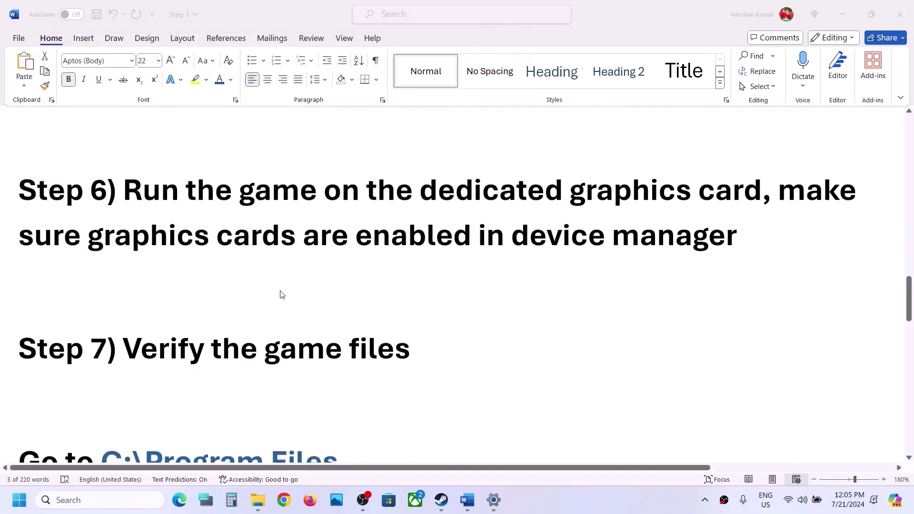
click(442, 500)
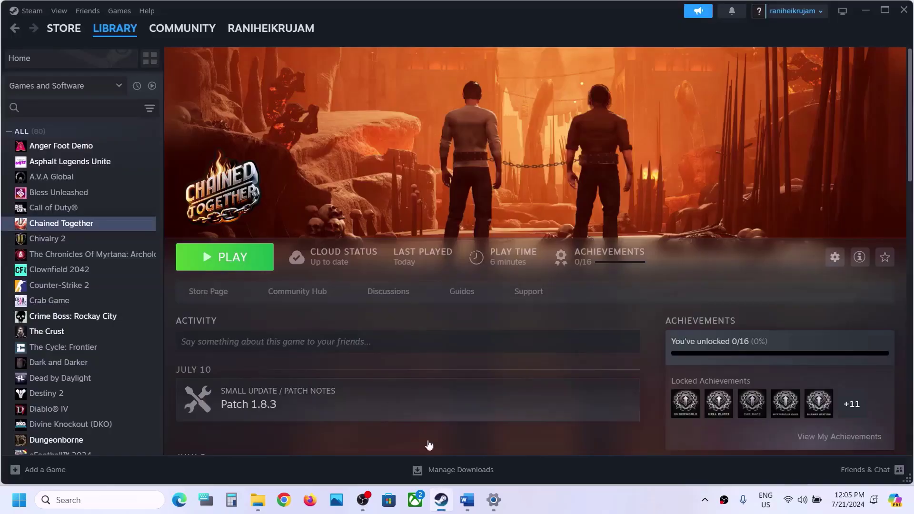
right_click(98, 226)
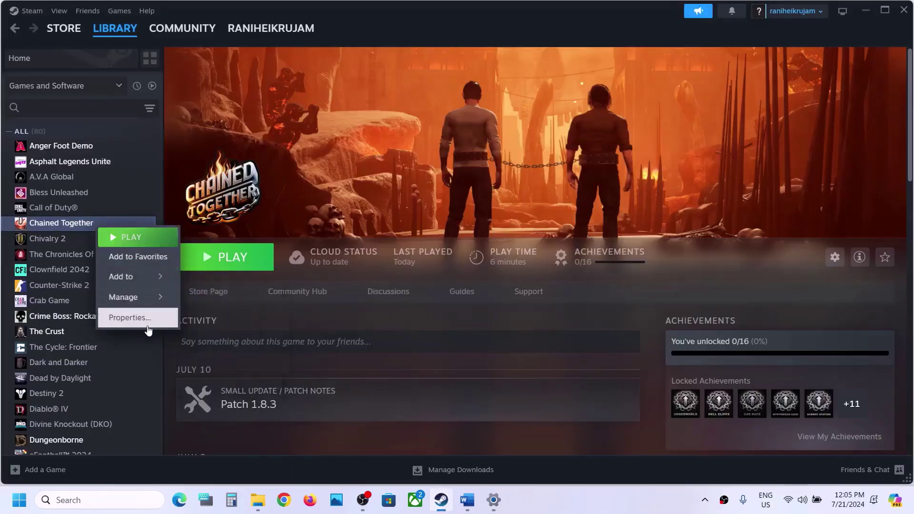
click(148, 327)
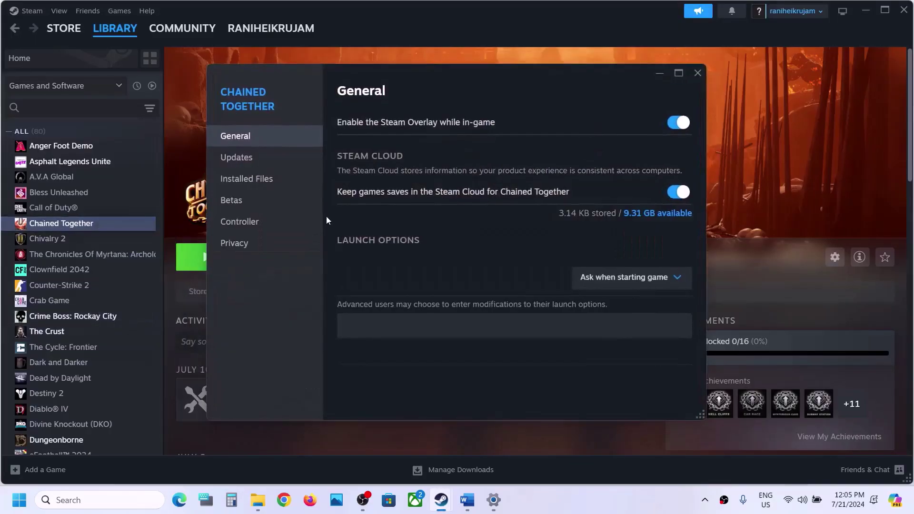
click(269, 189)
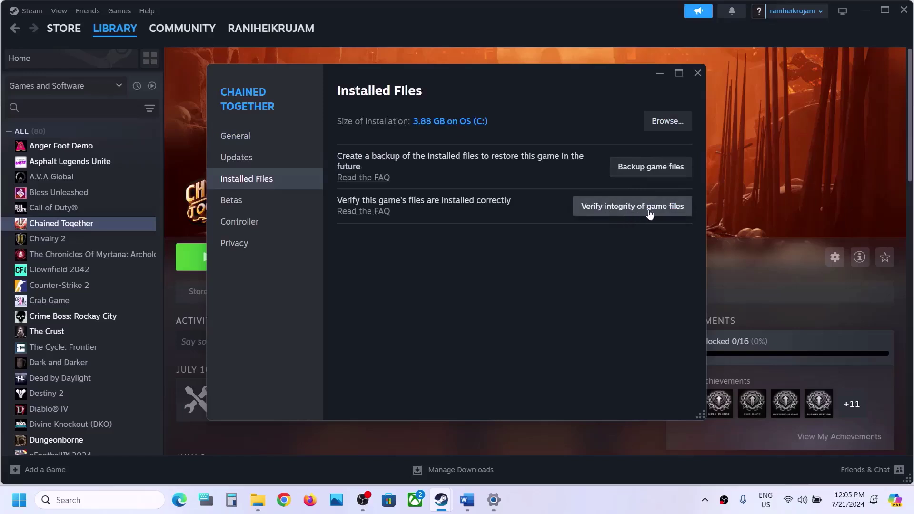
click(626, 213)
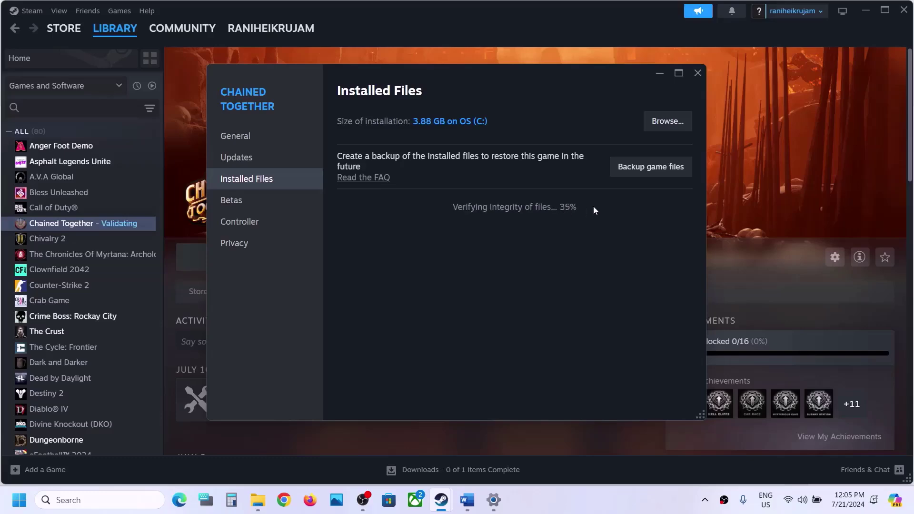
Return to the Word document and highlight the ChainedTogether folder path given below step 7
click(471, 506)
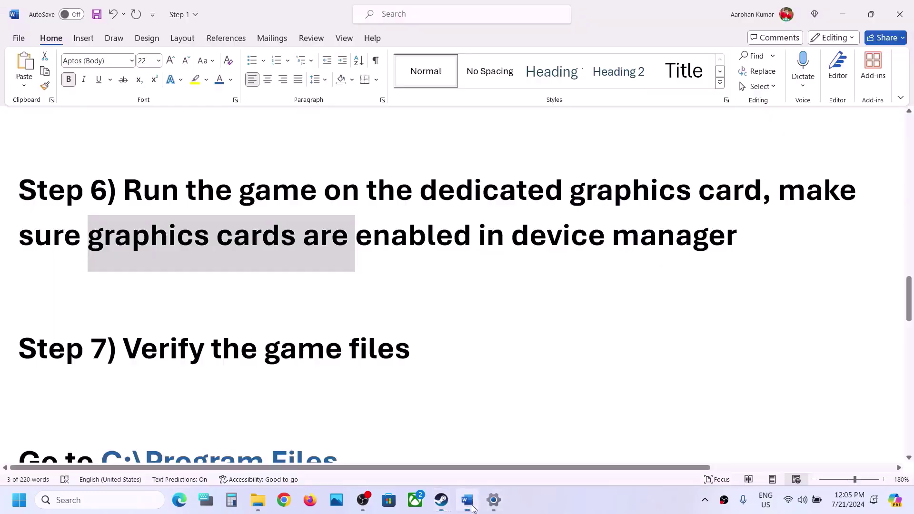
scroll(371, 351, down, 1)
scroll(197, 399, down, 2)
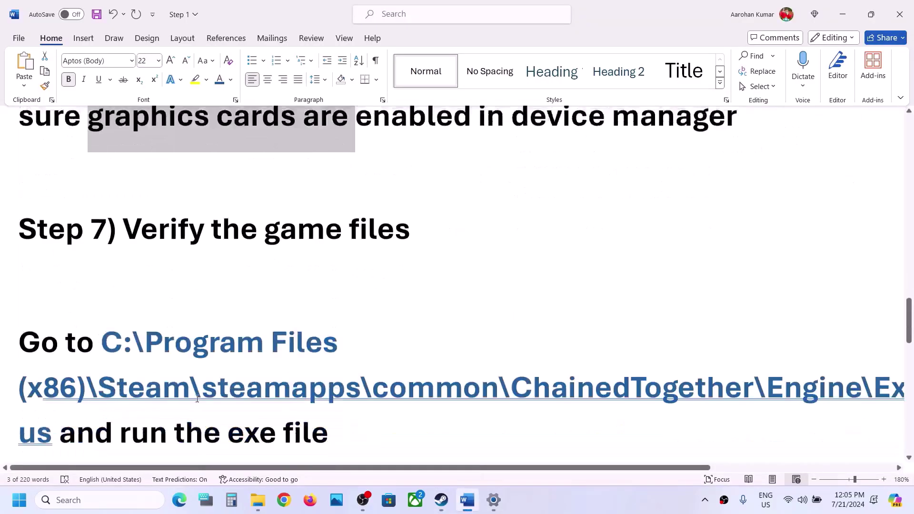
scroll(197, 399, down, 2)
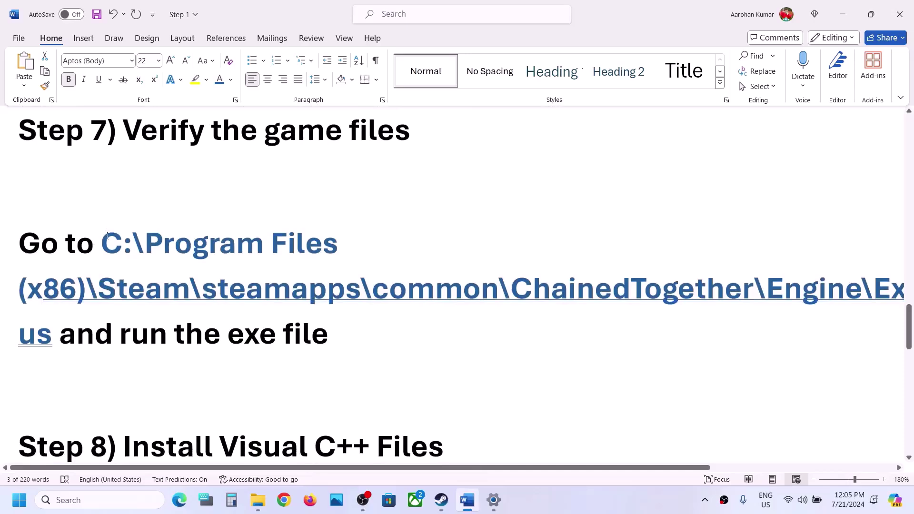
drag(107, 234, 753, 288)
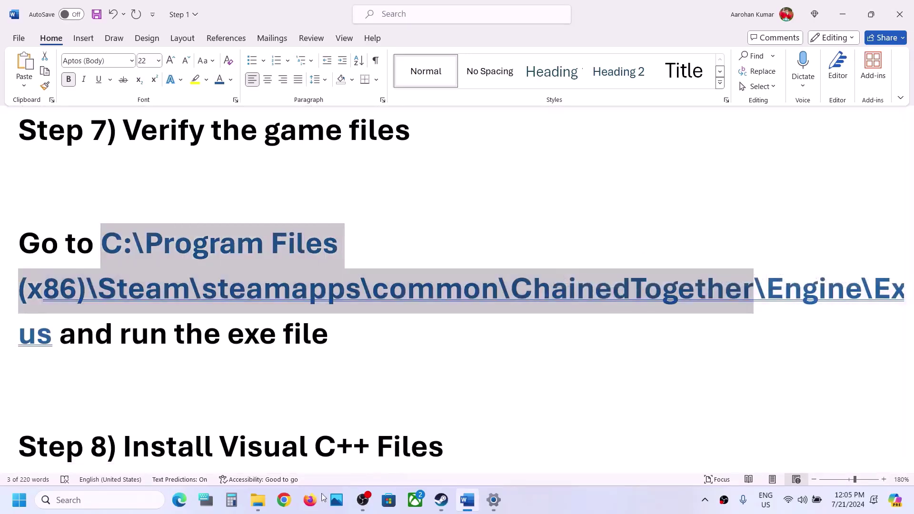
Switch to File Explorer and go to the folder C:\Program Files (x86)\Steam\steamapps\common\ChainedTogether
click(268, 506)
click(63, 293)
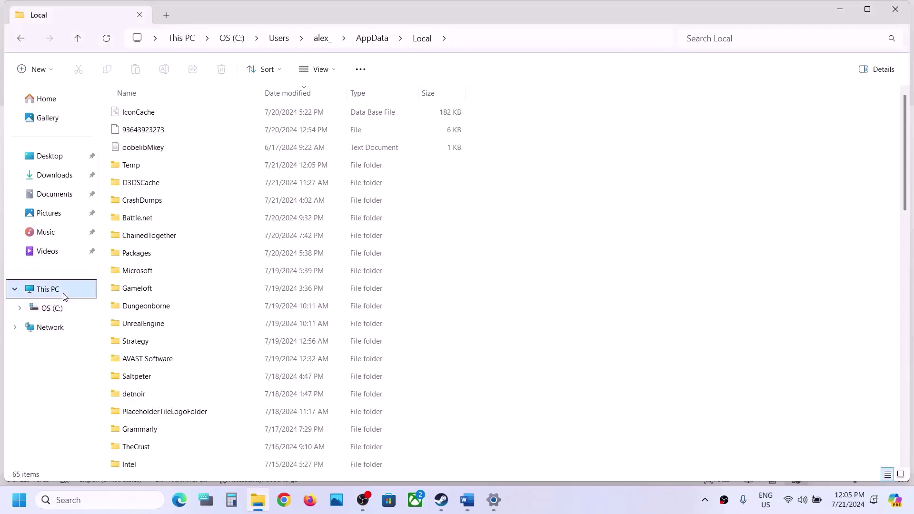
double_click(204, 117)
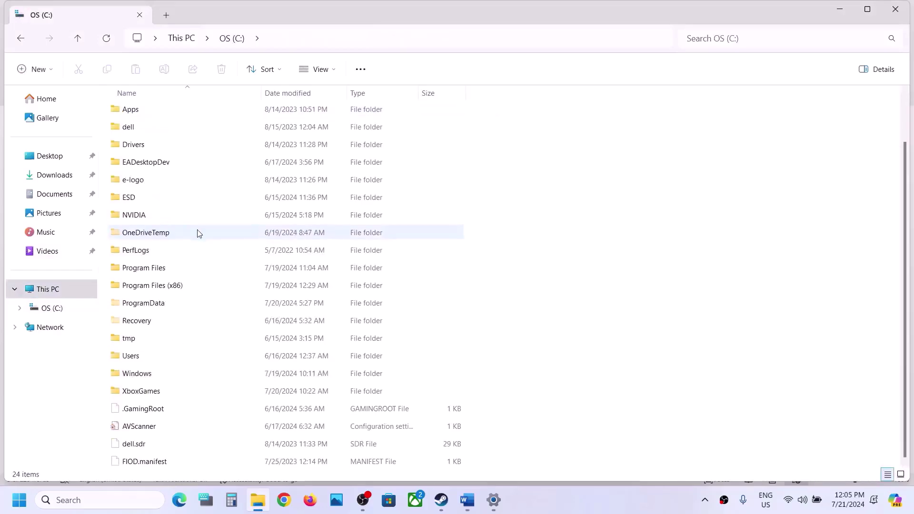
double_click(170, 281)
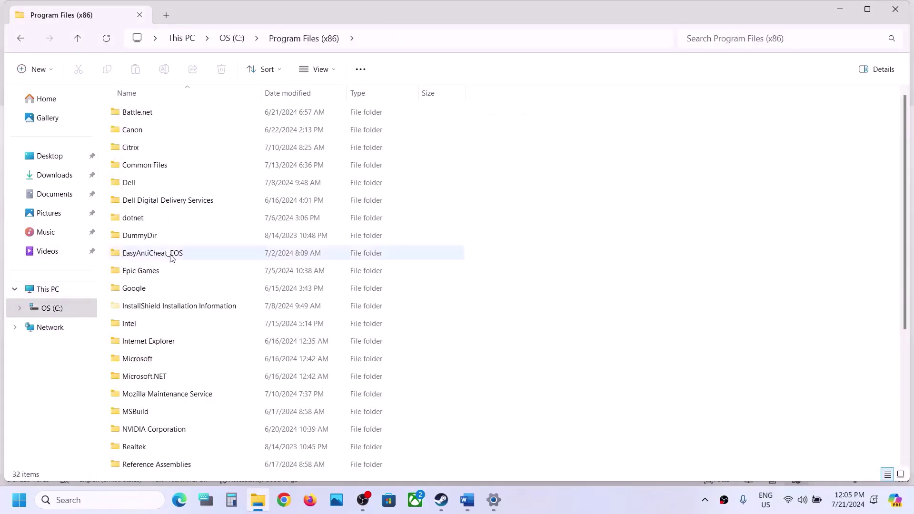
scroll(162, 240, down, 5)
double_click(153, 302)
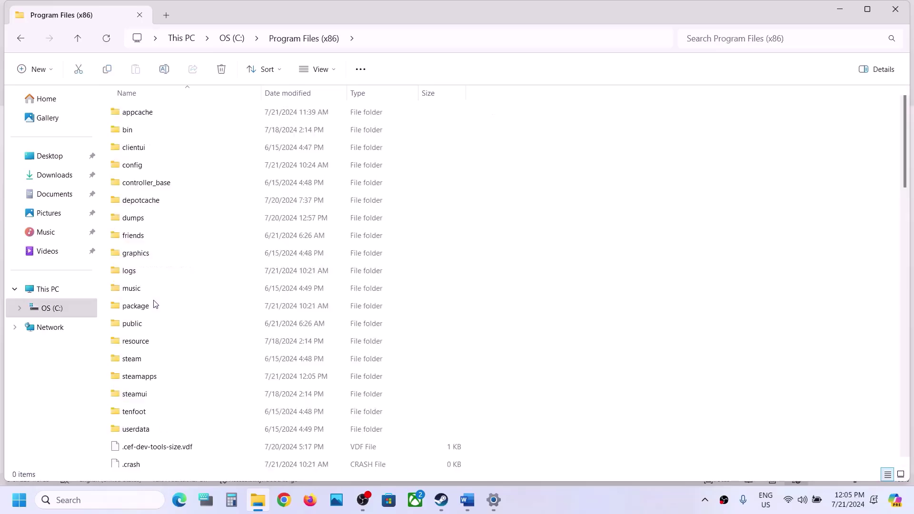
scroll(161, 270, down, 1)
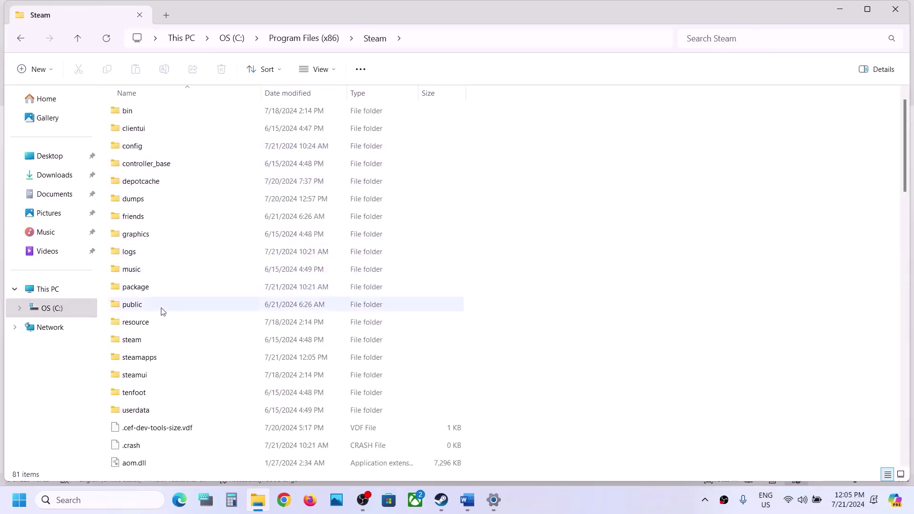
double_click(151, 359)
double_click(138, 115)
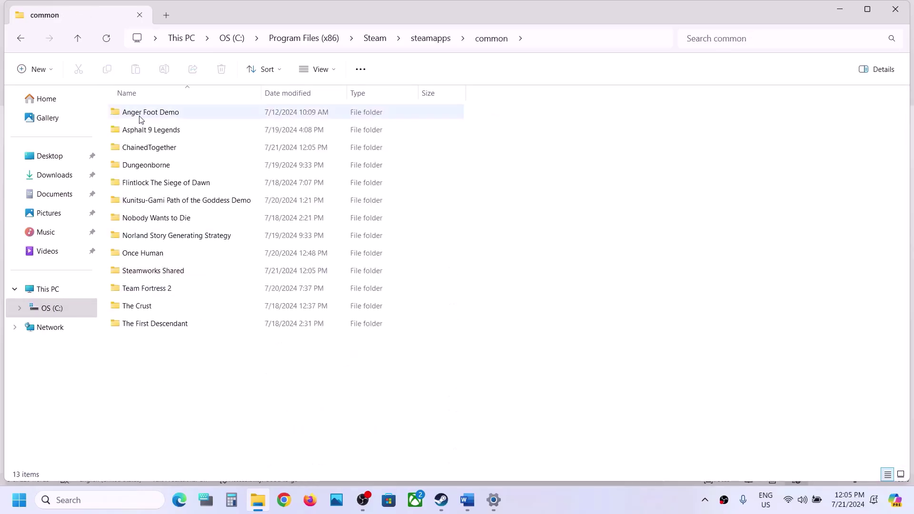
click(148, 149)
double_click(148, 148)
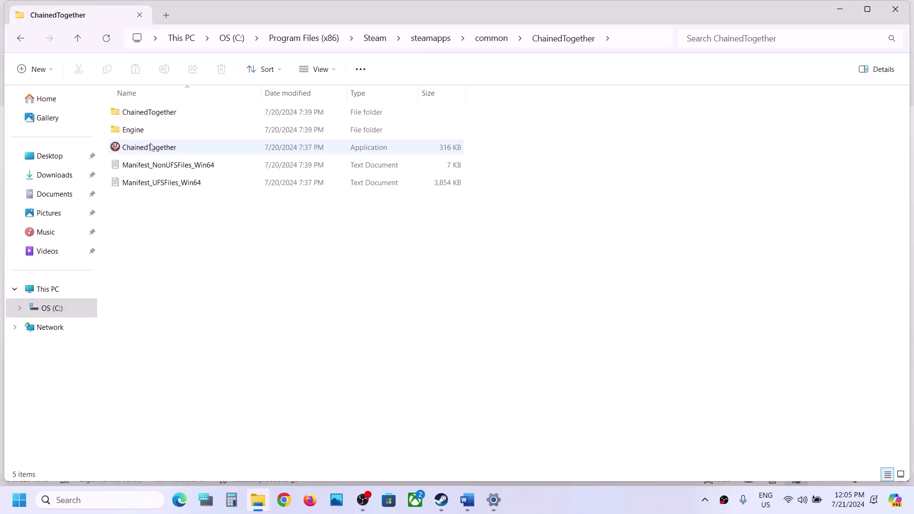
Open the Engine\Extras\Redist\en-us subfolder of the game folder
double_click(153, 132)
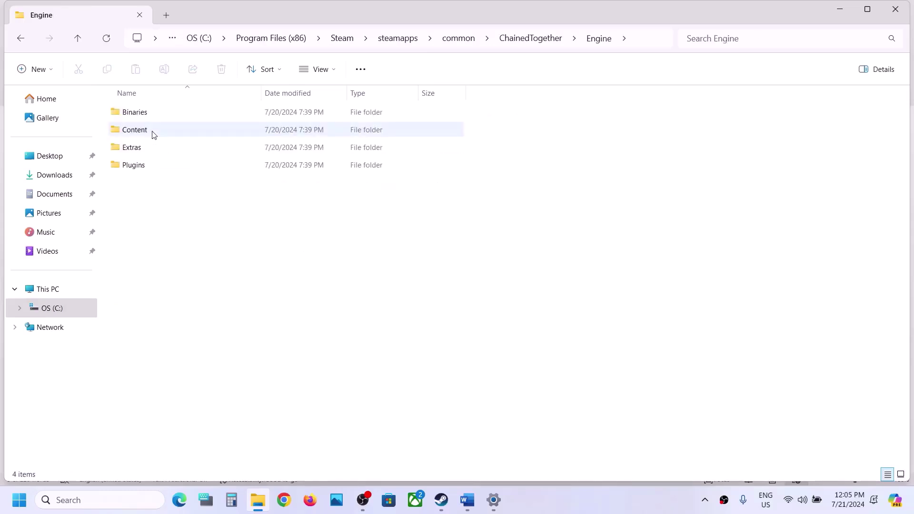
double_click(130, 150)
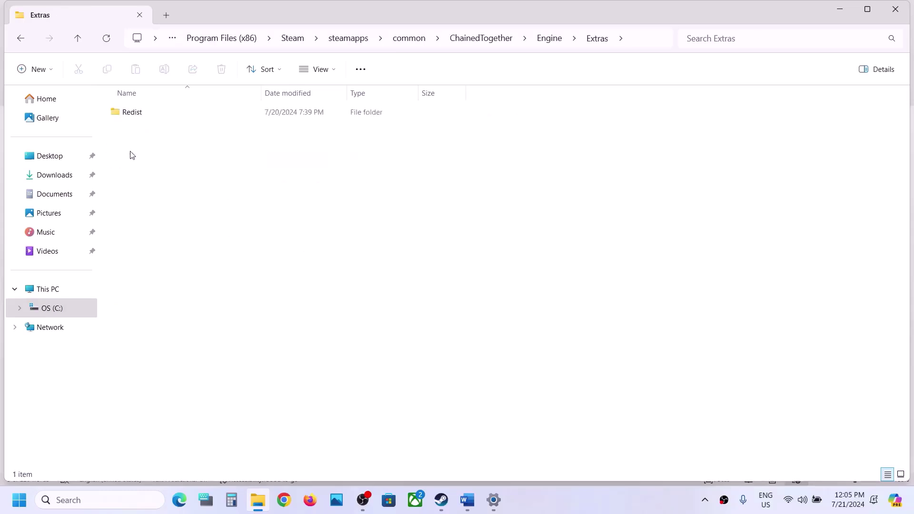
double_click(144, 112)
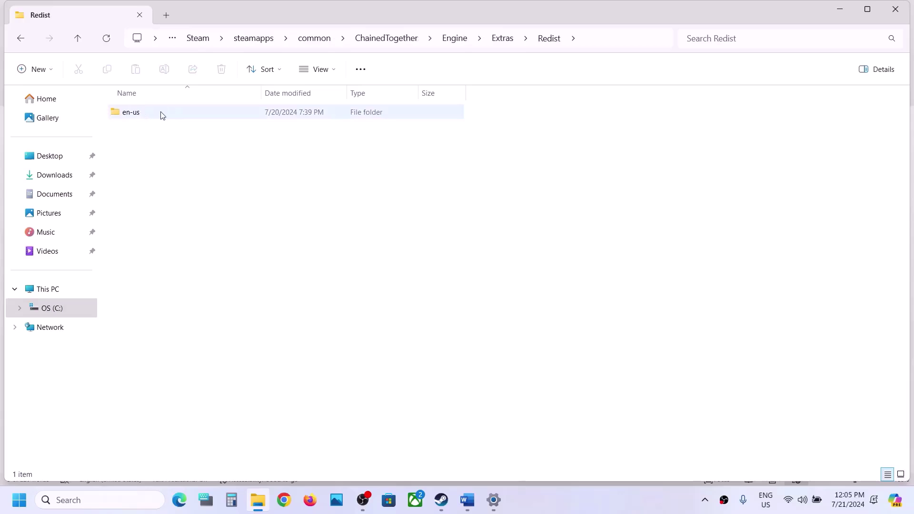
double_click(162, 115)
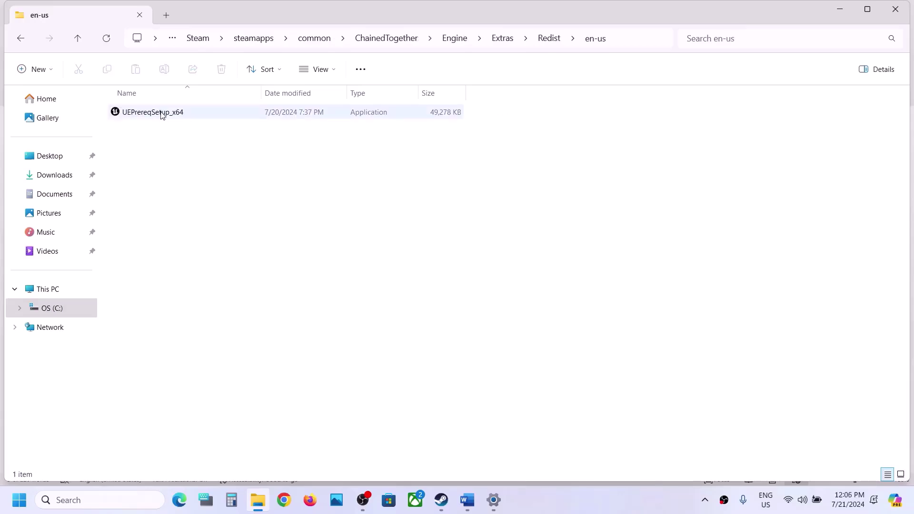
Run UEPrereqSetup_x64 as administrator, accept the license terms, install the UE Prerequisites, and close the setup
right_click(161, 115)
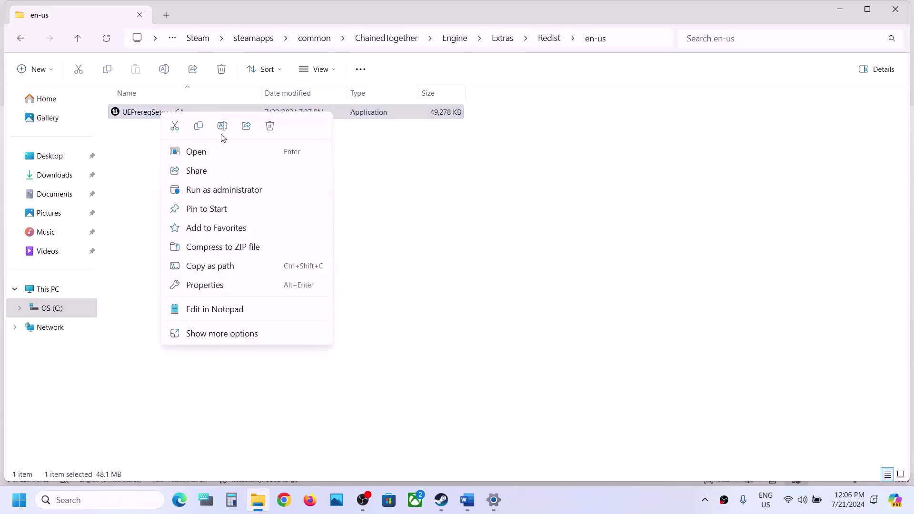
click(219, 190)
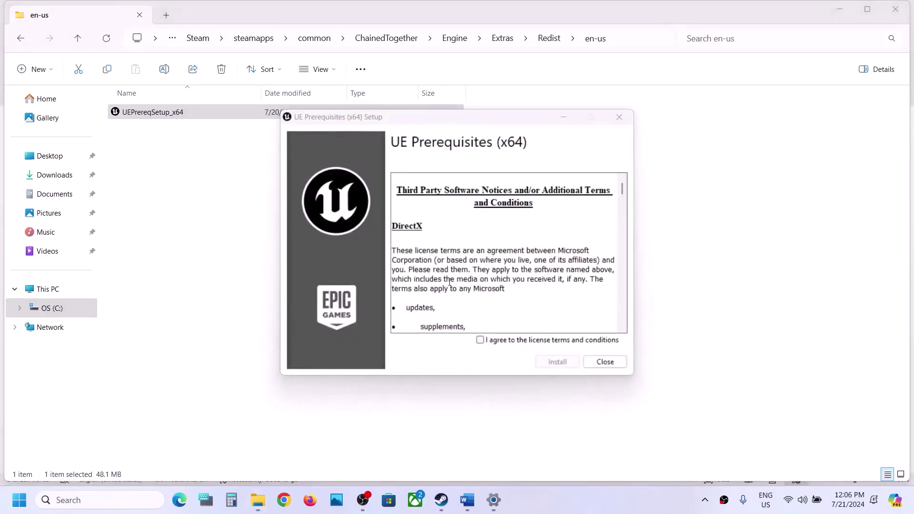
click(507, 340)
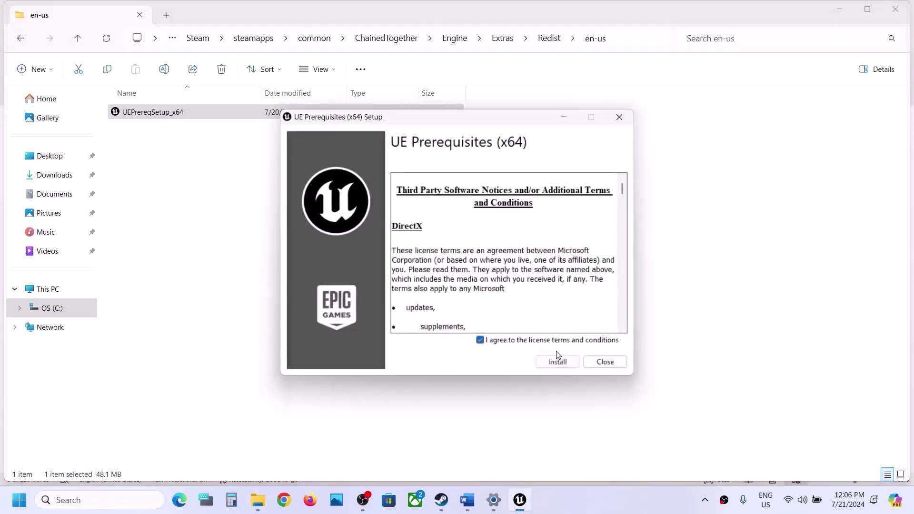
click(558, 363)
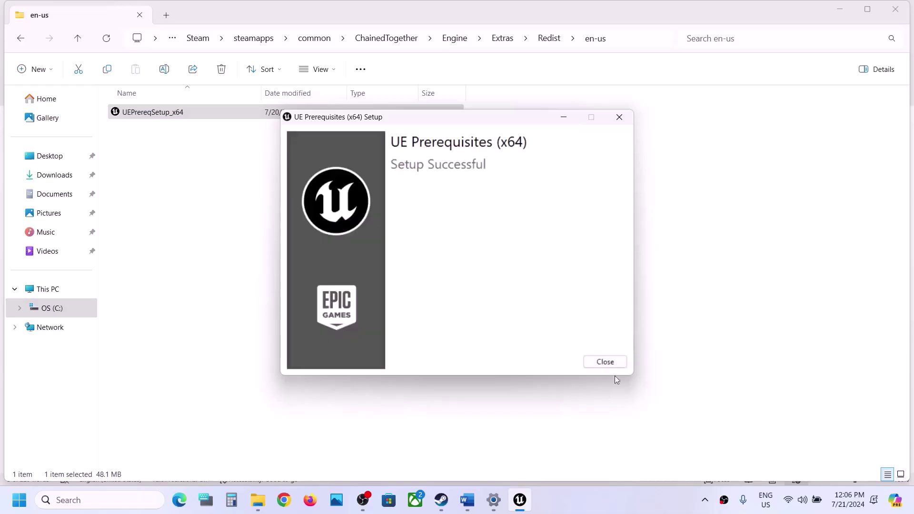
click(612, 365)
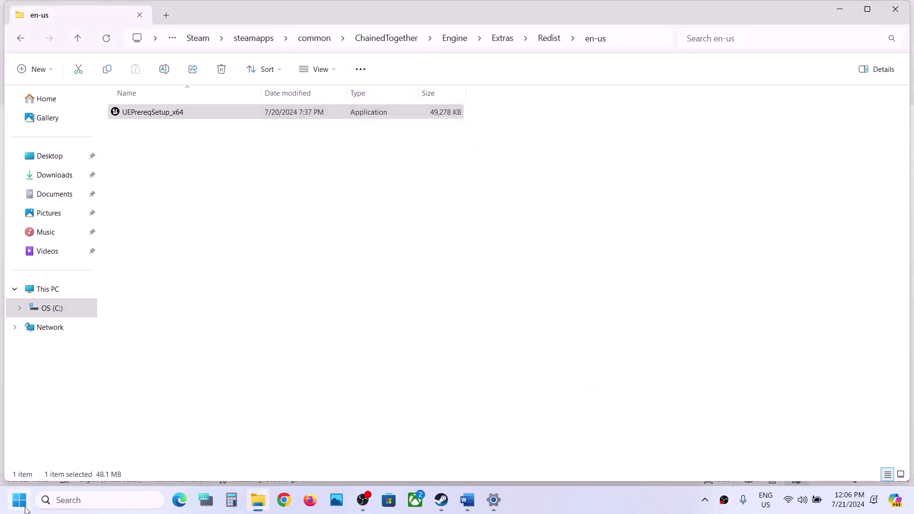
Show the Windows power options, dismiss them without restarting, and switch to the Chained Together page in Steam
click(26, 510)
click(347, 458)
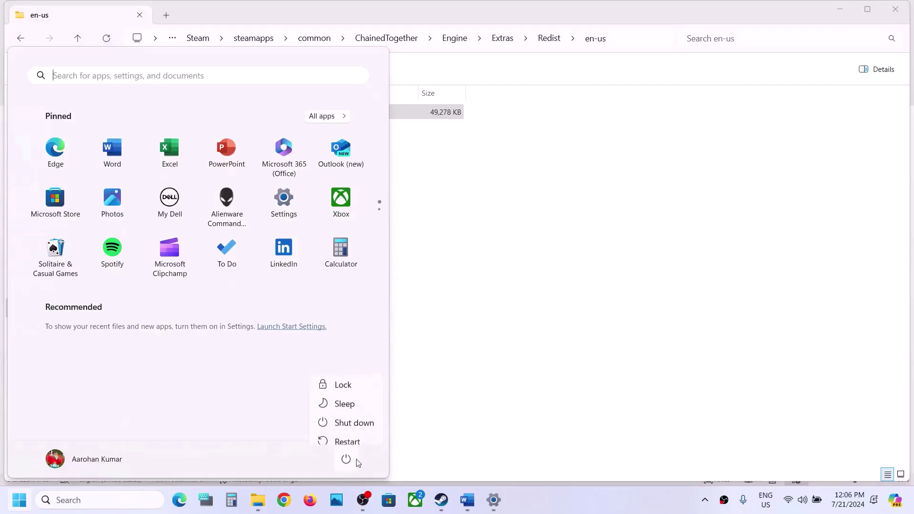
click(461, 402)
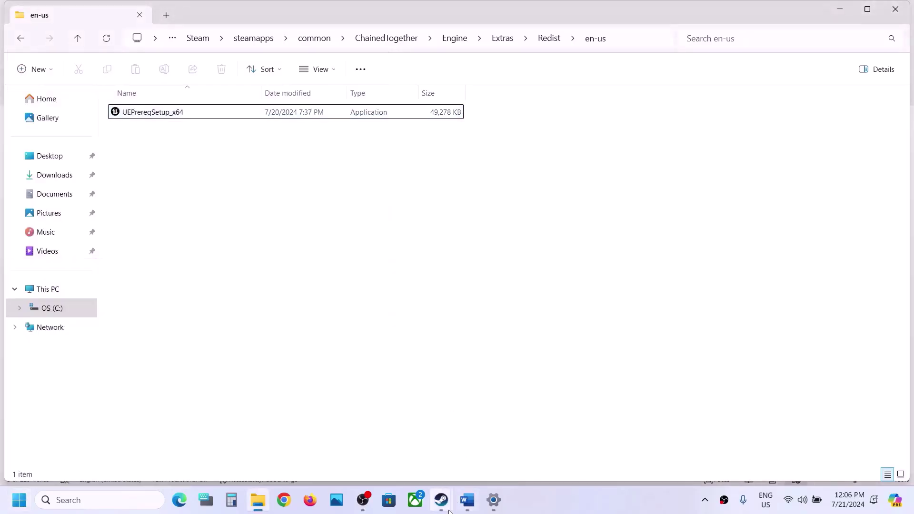
mouse_move(441, 500)
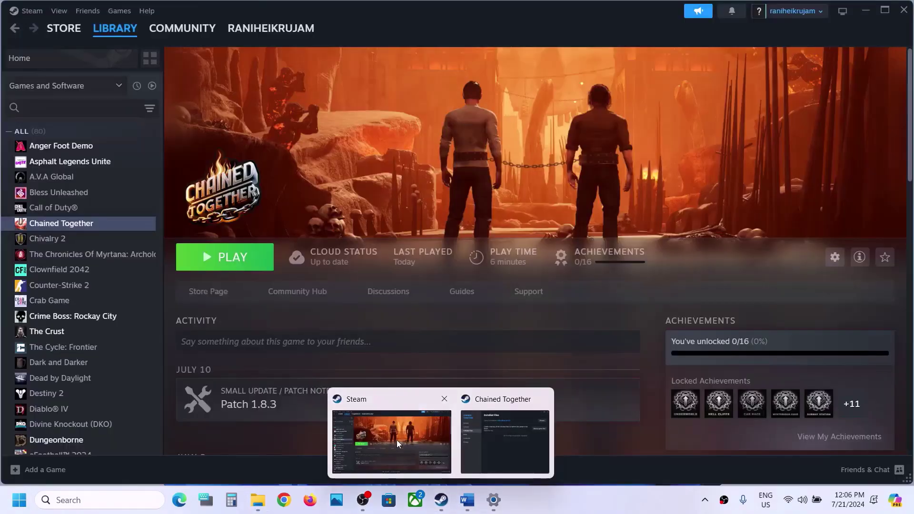
click(396, 439)
Return to the Word document and open the Microsoft Visual C++ downloads link under step 8 in the browser
click(464, 500)
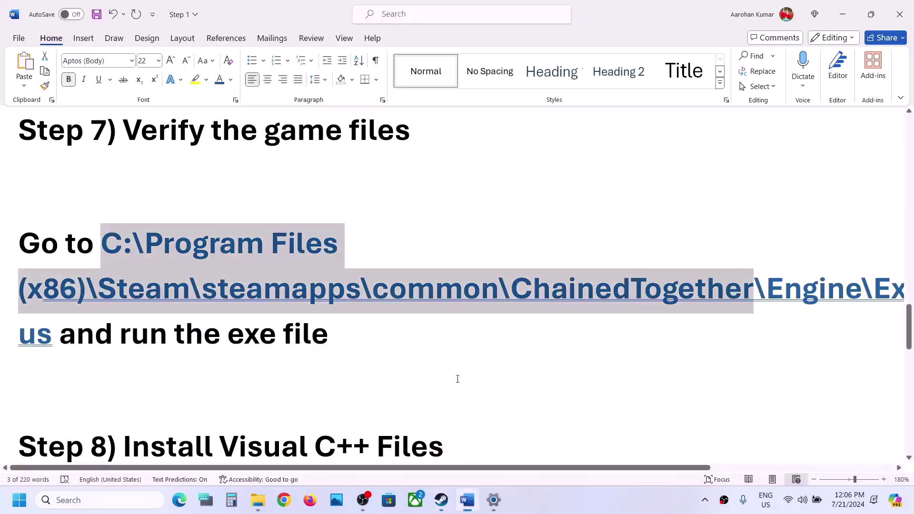
scroll(392, 339, down, 3)
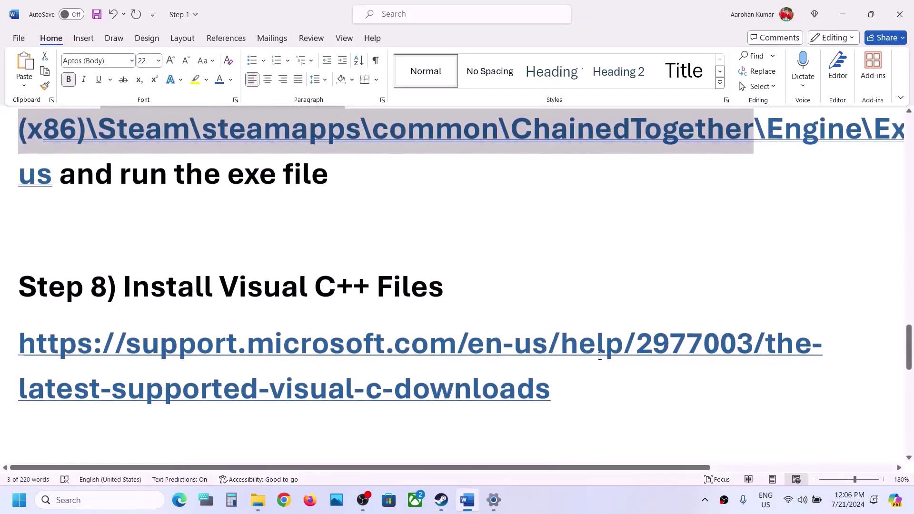
triple_click(250, 361)
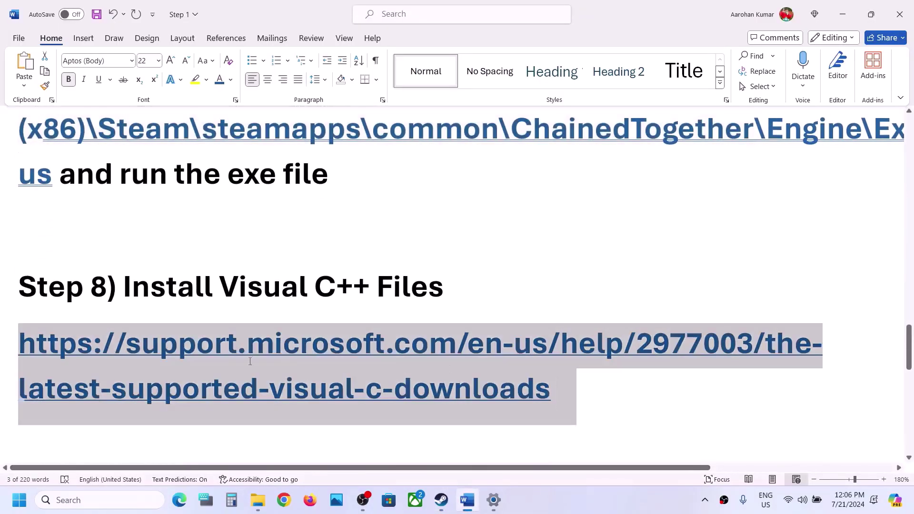
ctrl+click(190, 357)
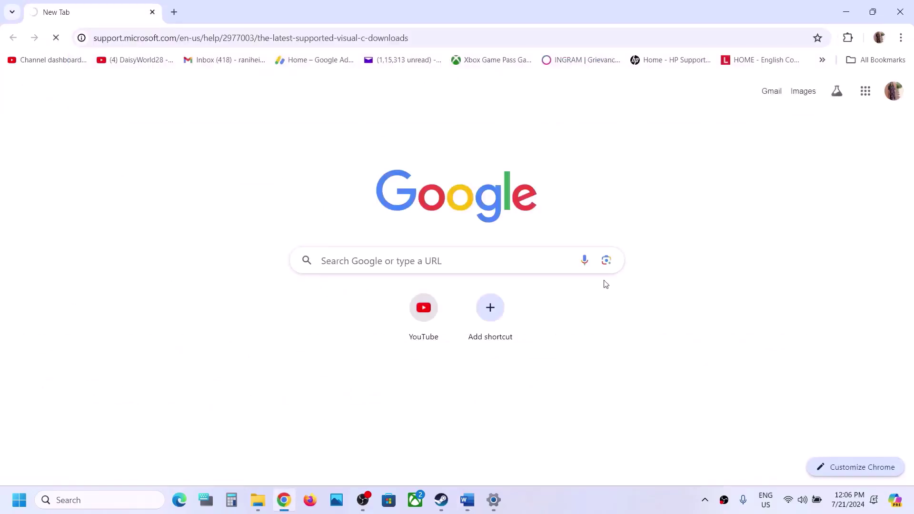
Find the Visual Studio 2015, 2017, 2019, and 2022 section and highlight the X86 and X64 entries in its download table
scroll(604, 285, down, 7)
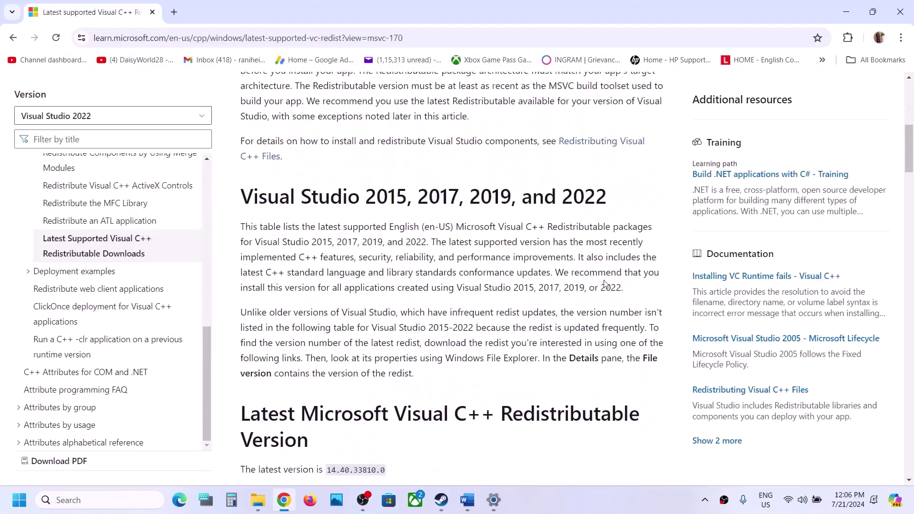
drag(390, 181, 606, 181)
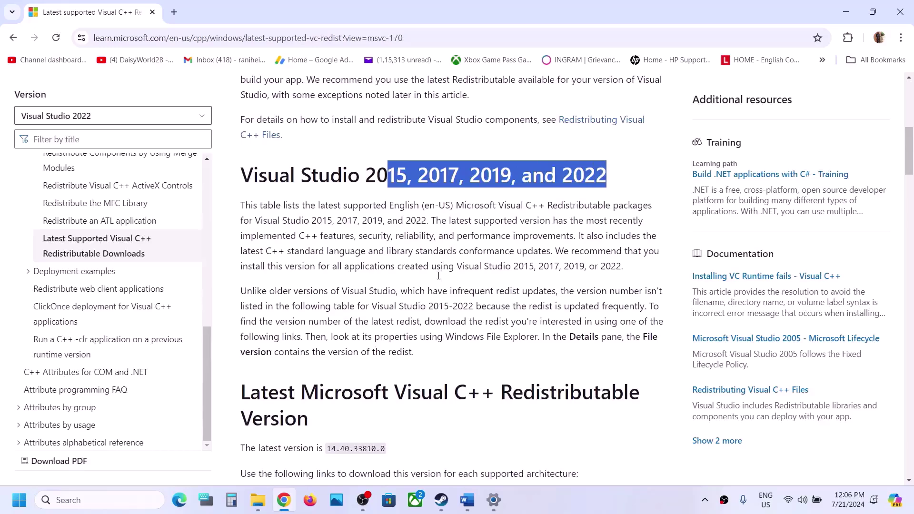
click(431, 286)
scroll(431, 286, down, 5)
scroll(431, 285, down, 1)
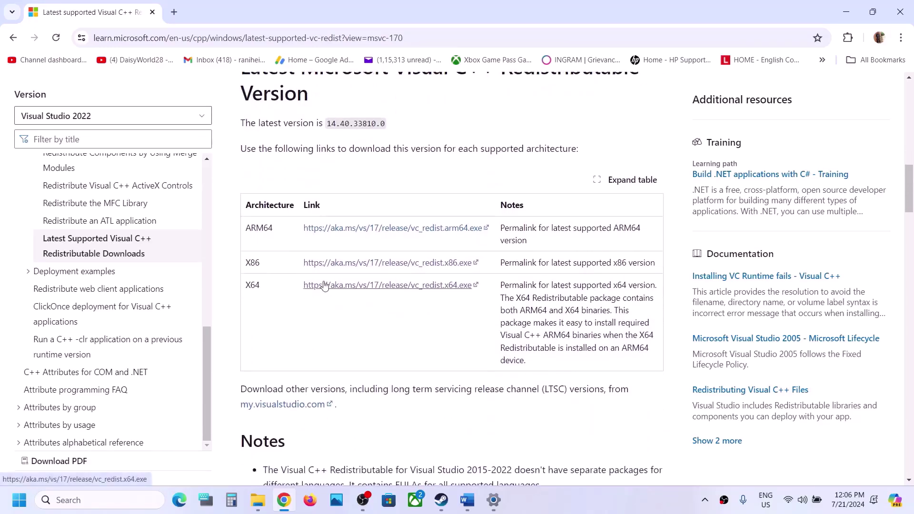
double_click(255, 263)
double_click(256, 285)
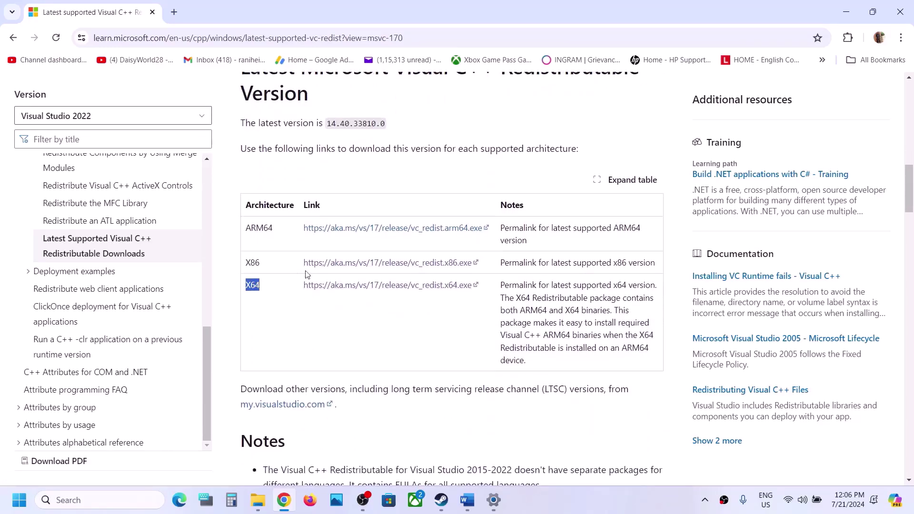
Download the x86 and x64 Visual C++ 2015-2022 Redistributable installers and run a repair with each, placing their windows side by side
click(348, 264)
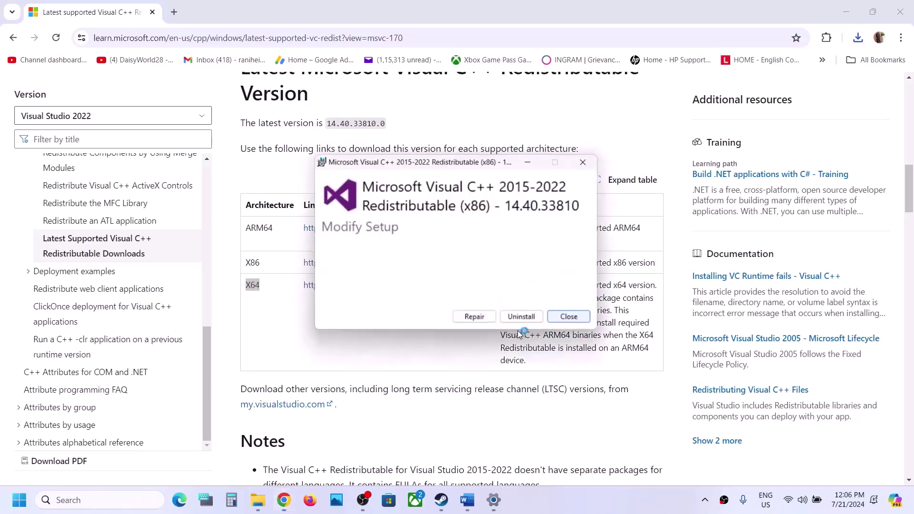
click(474, 317)
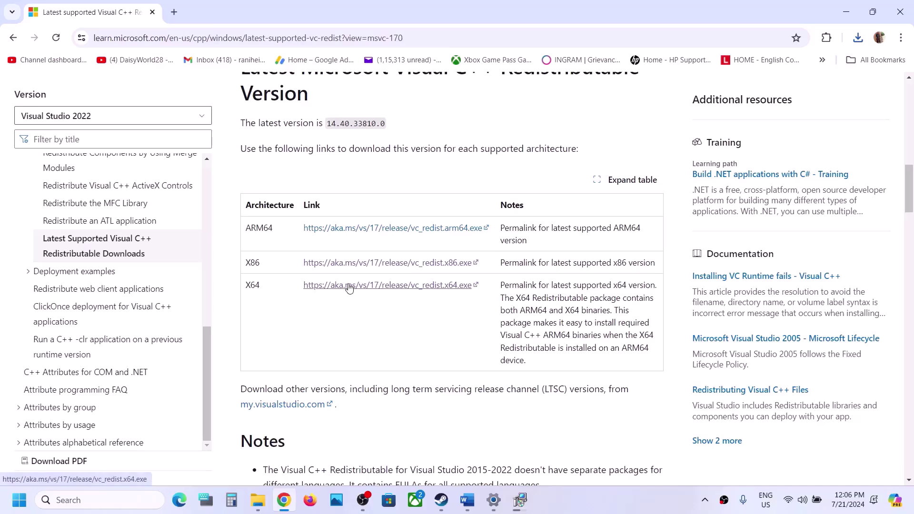
click(351, 288)
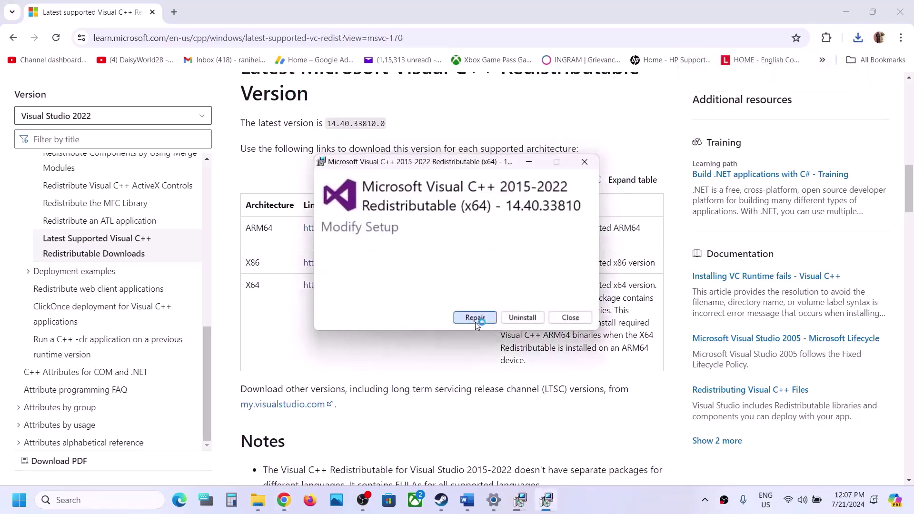
click(475, 322)
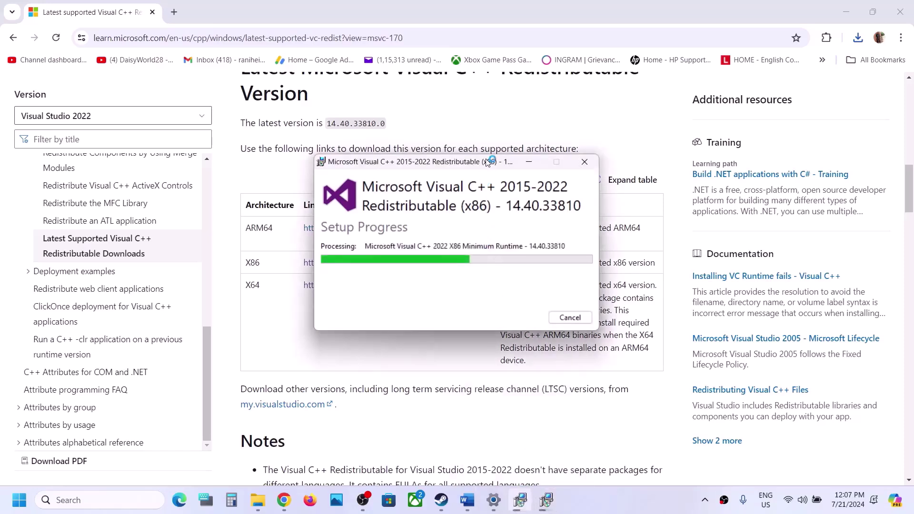
drag(505, 164, 695, 197)
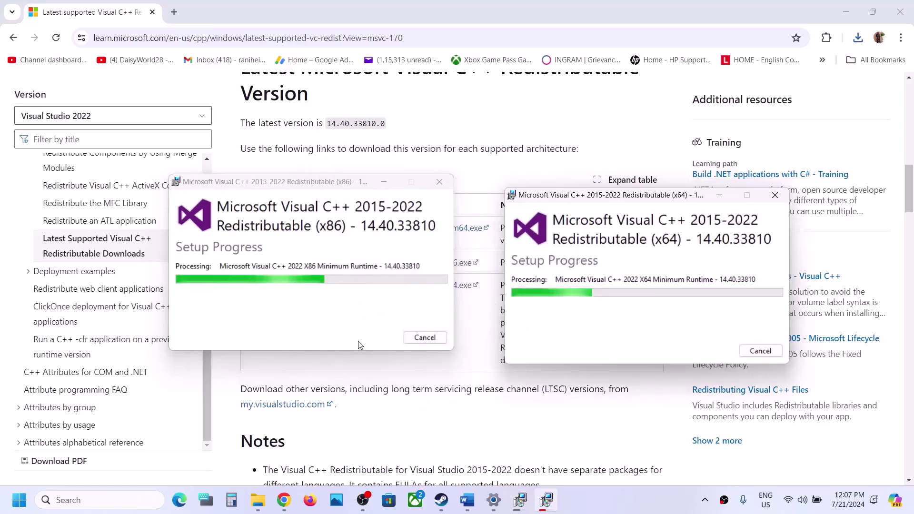
click(385, 410)
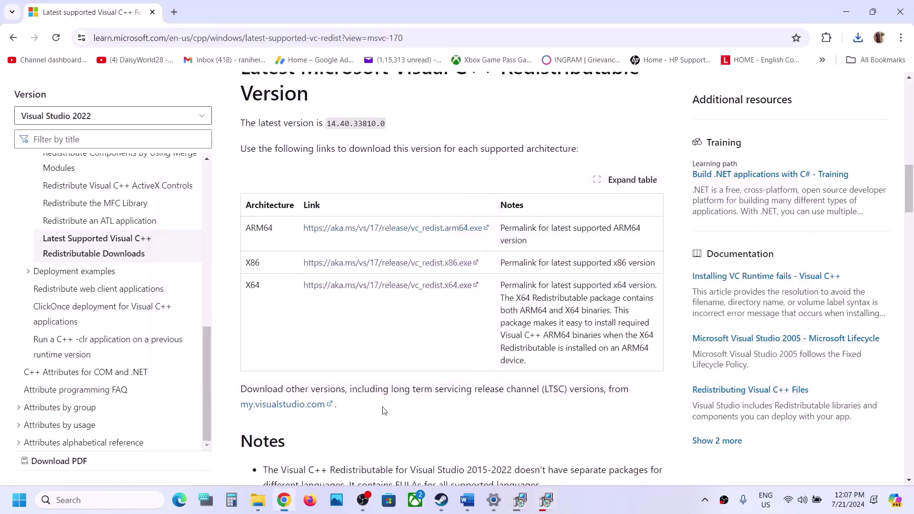
Show the Windows power options with the Restart choice and dismiss them without restarting
click(18, 500)
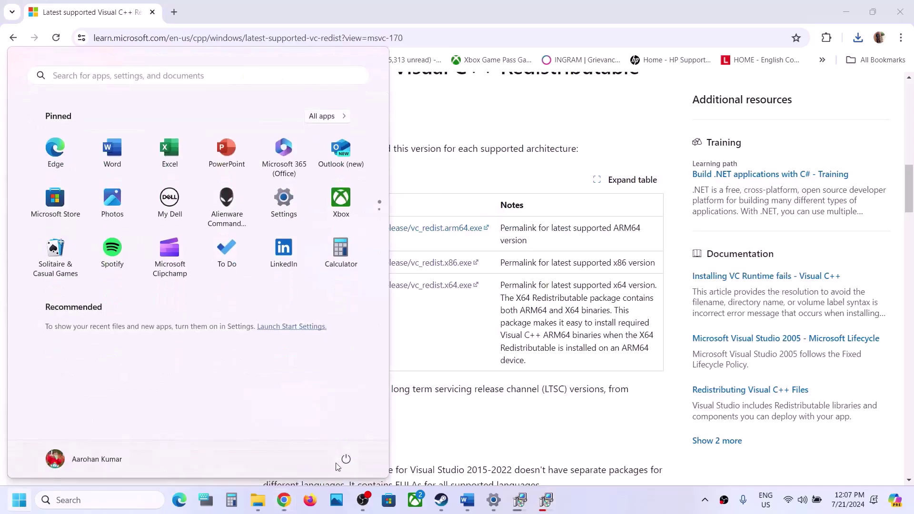
click(347, 461)
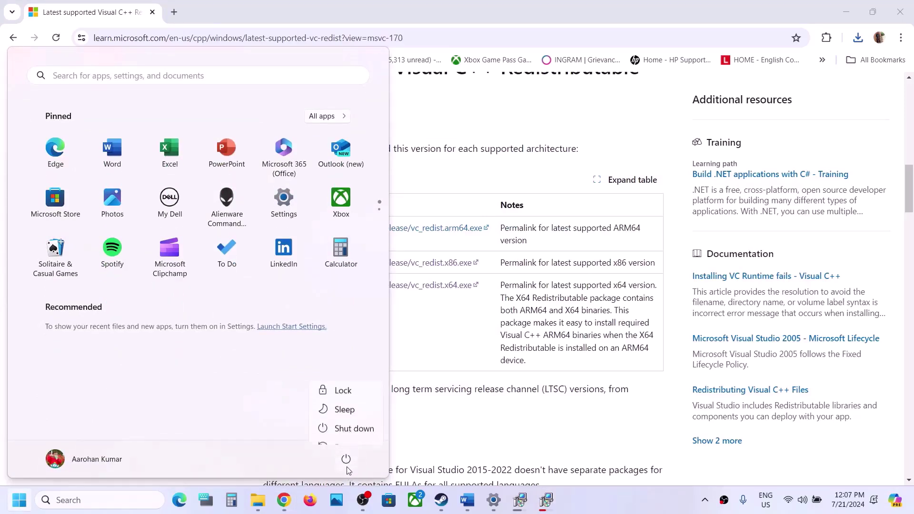
click(347, 462)
click(347, 460)
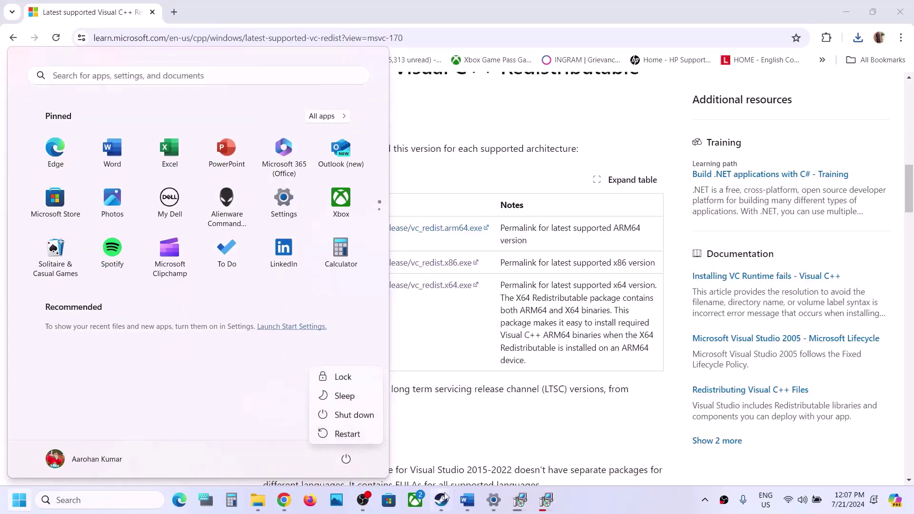
key(Escape)
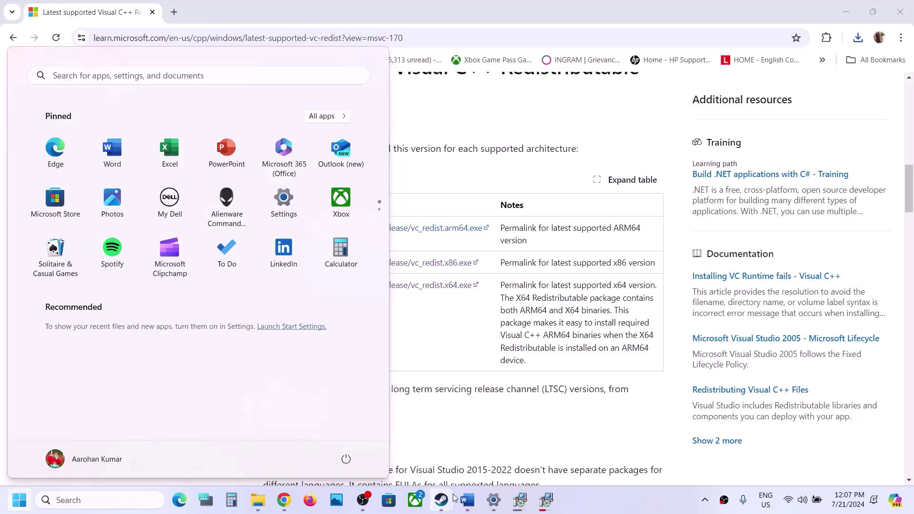
Read step 9 in the Word document and check for updates in the Windows Update settings
click(467, 500)
scroll(370, 327, down, 5)
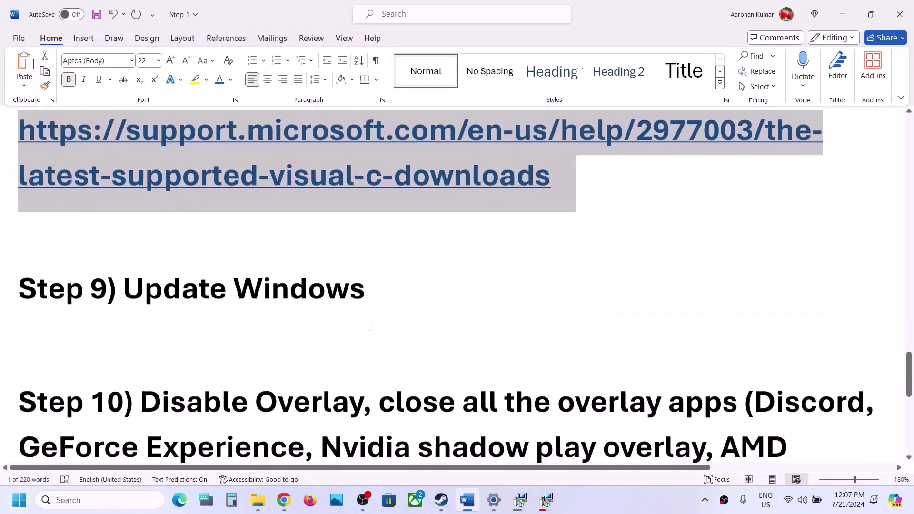
key(alt+Tab)
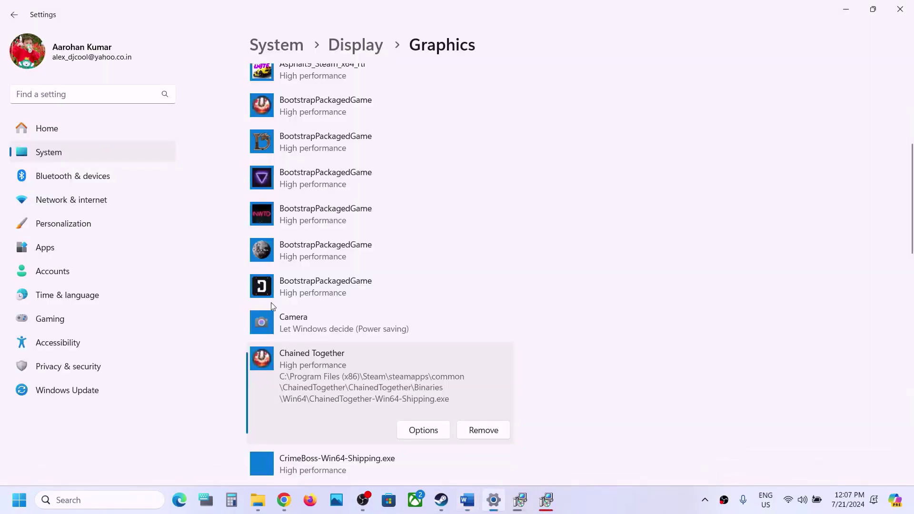
click(65, 391)
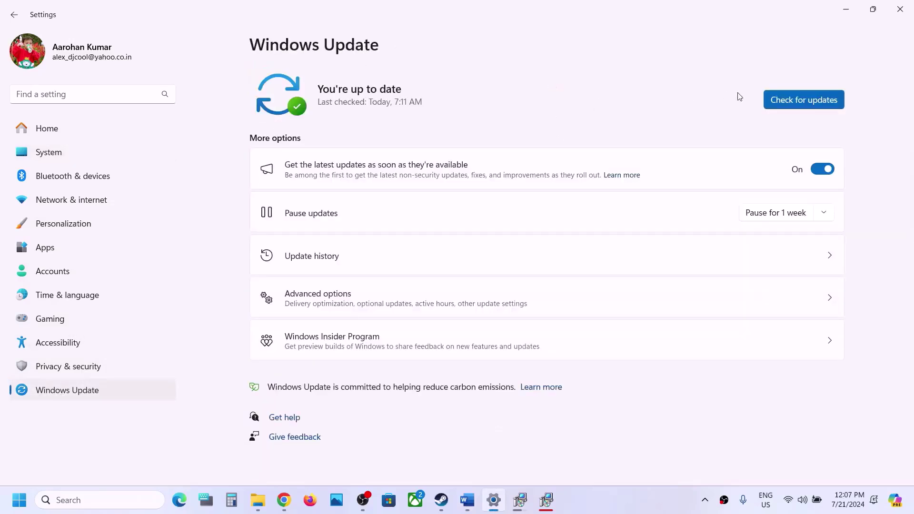
click(775, 104)
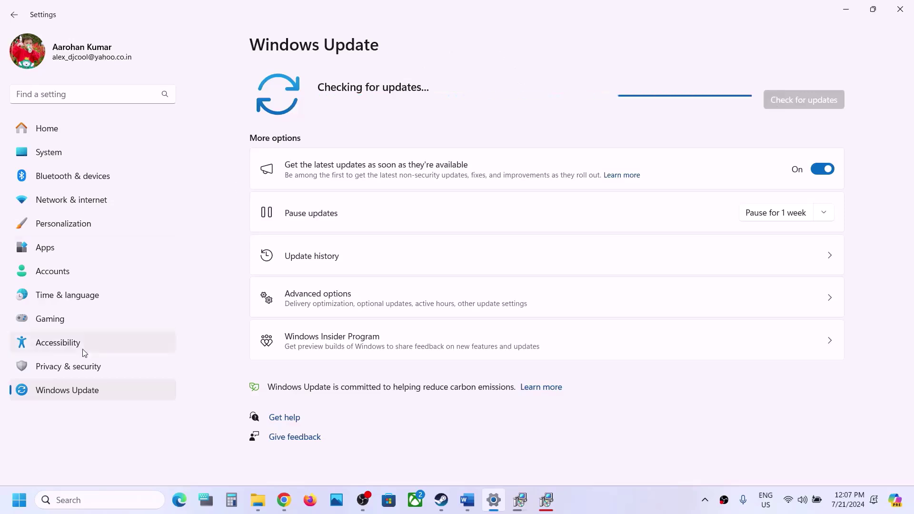
Show the Windows power options again without restarting, and bring up the Chained Together library page in Steam
click(19, 500)
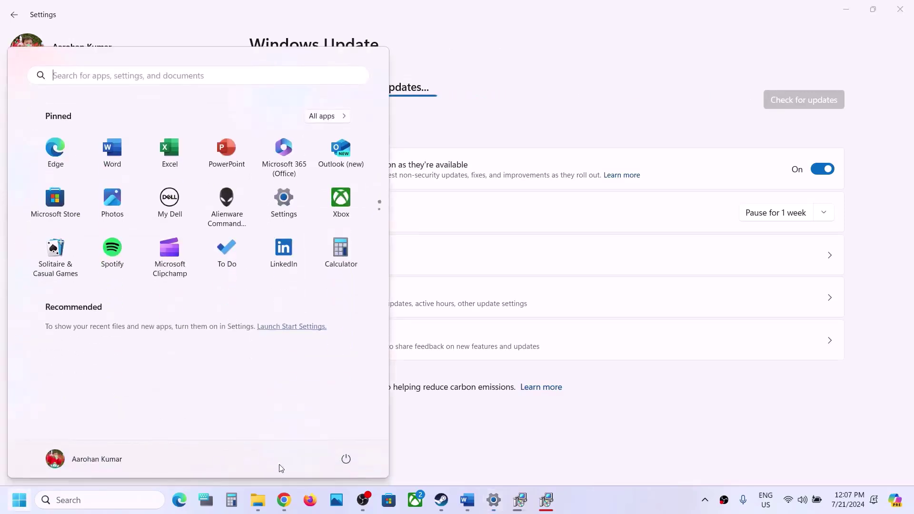
click(342, 462)
key(Escape)
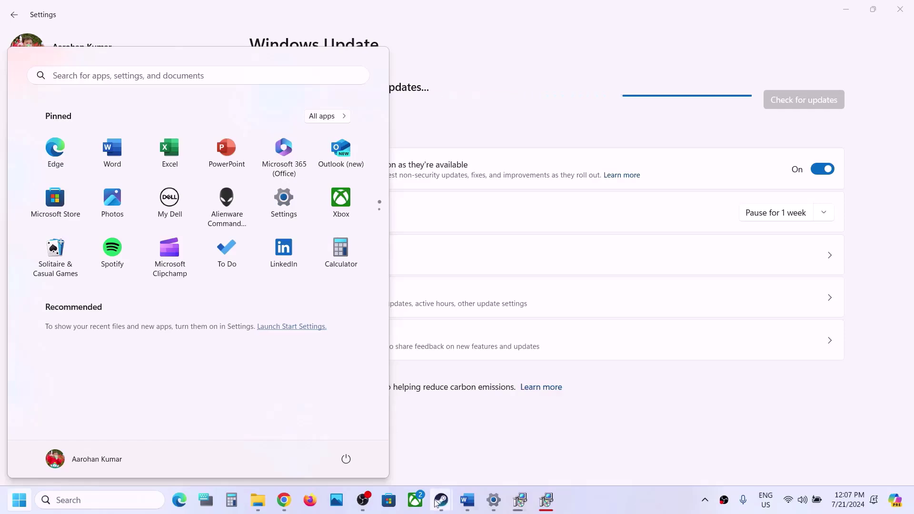
mouse_move(436, 503)
click(413, 452)
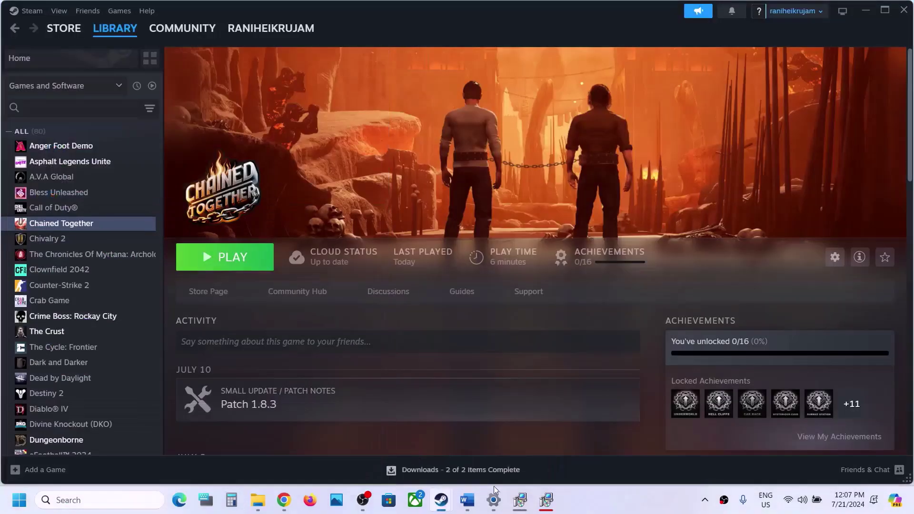
Review step 10 in the Word document and close the Chained Together properties window left open on Installed Files
click(467, 500)
scroll(434, 384, down, 1)
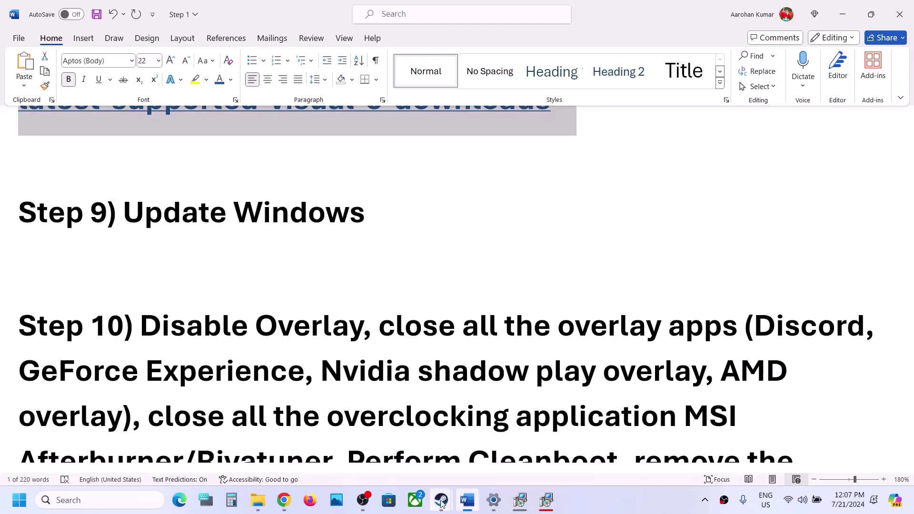
mouse_move(442, 500)
click(512, 453)
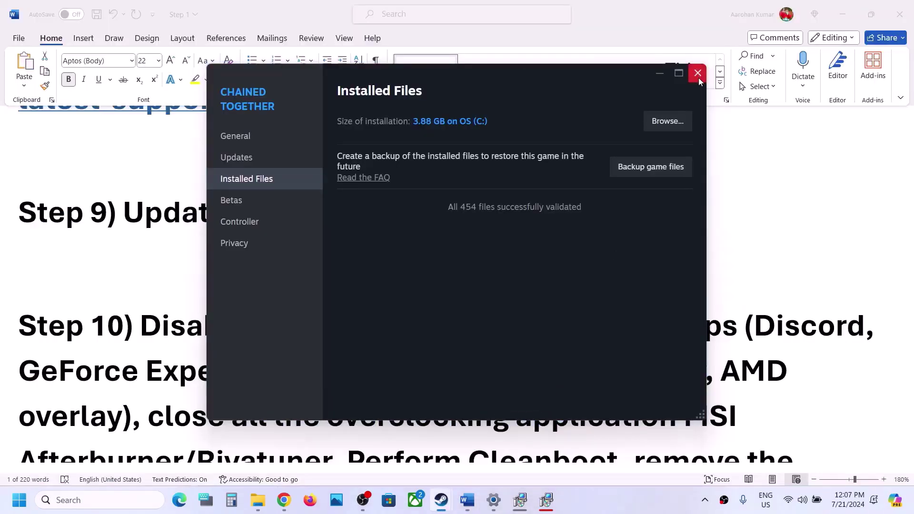
click(698, 72)
Disable the in-game Steam Overlay in the general properties of Chained Together and close the properties window
click(441, 500)
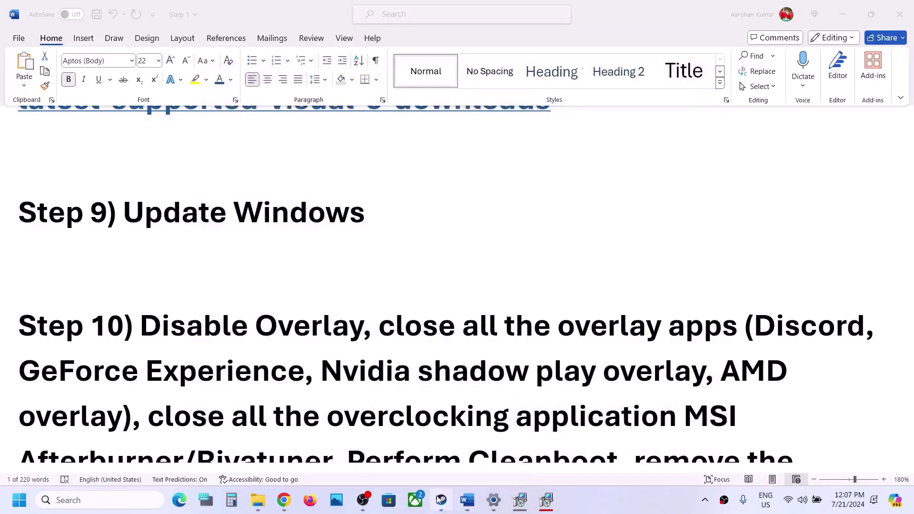
right_click(85, 223)
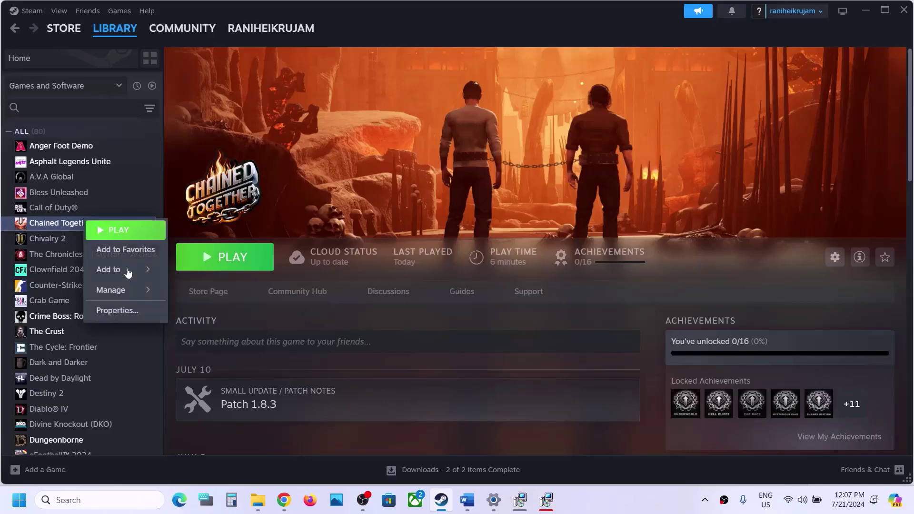
click(121, 310)
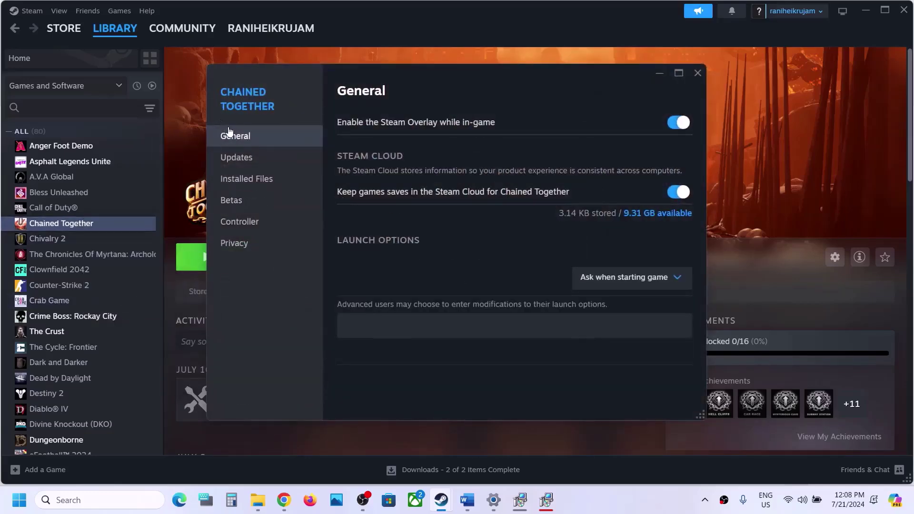
click(682, 122)
click(697, 73)
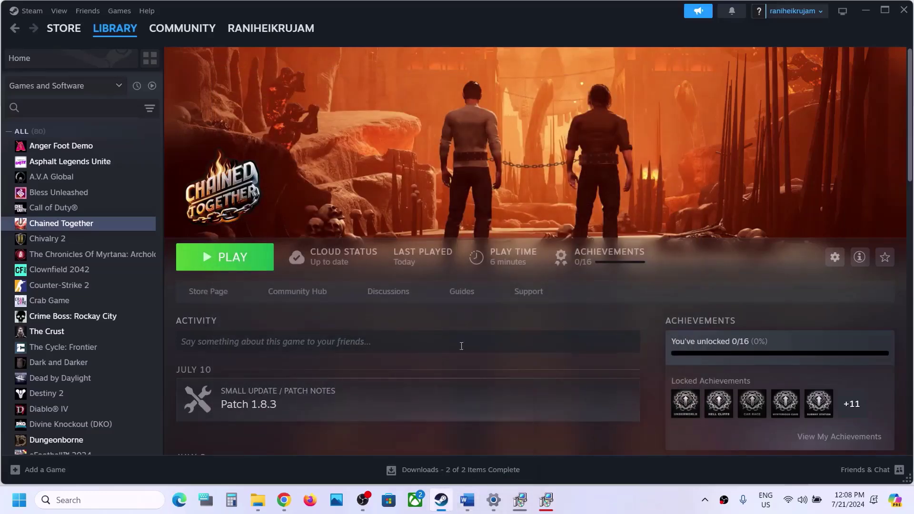
Return to the Word document and highlight the overlay apps in step 10, from Discord to GeForce Experience
click(466, 499)
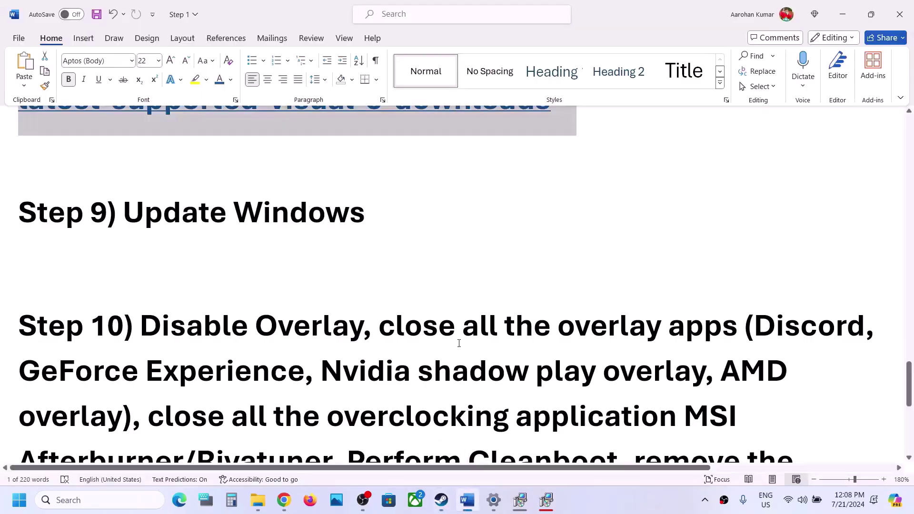
scroll(359, 355, down, 1)
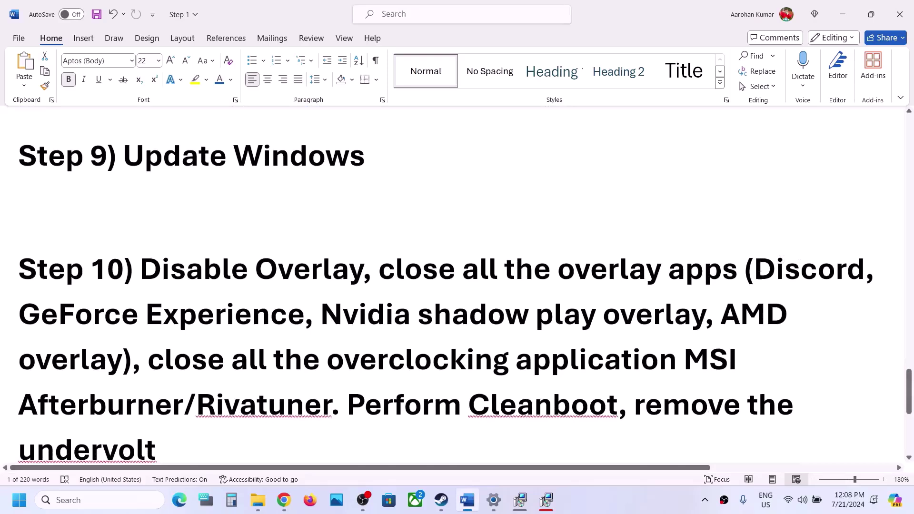
double_click(754, 275)
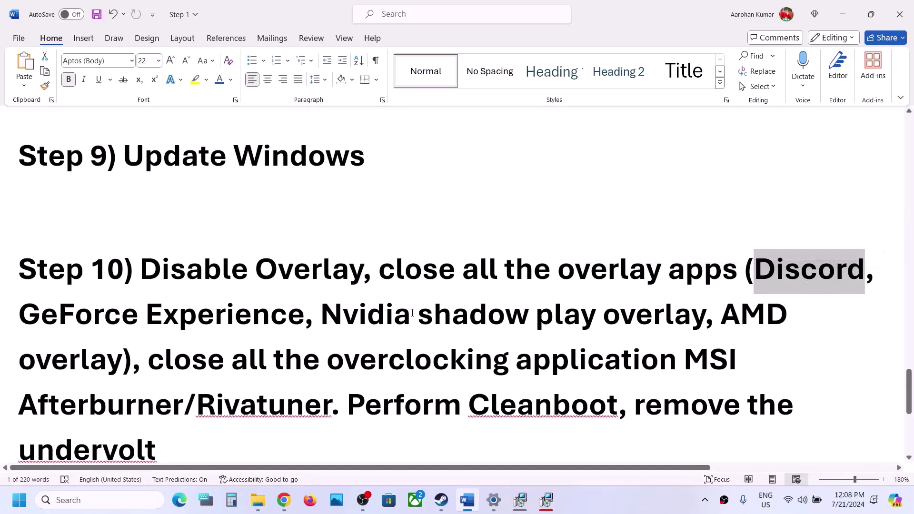
drag(70, 291, 263, 313)
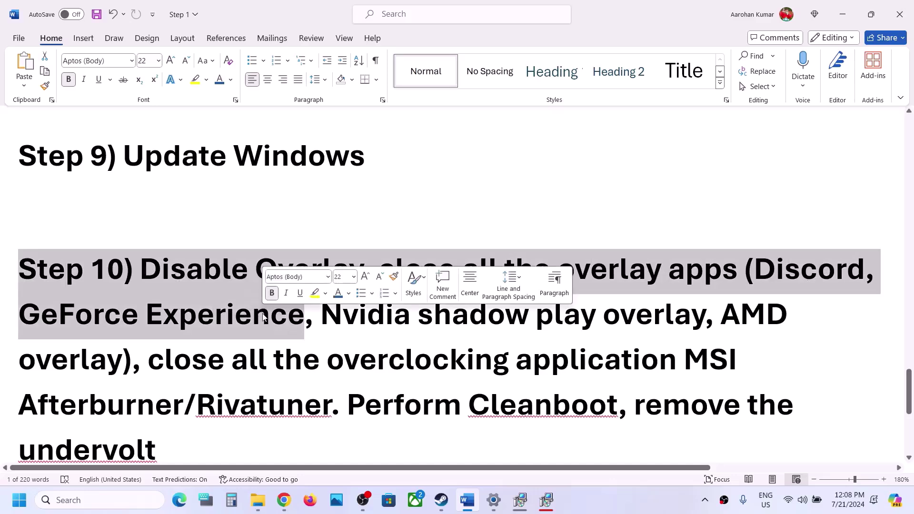
click(270, 314)
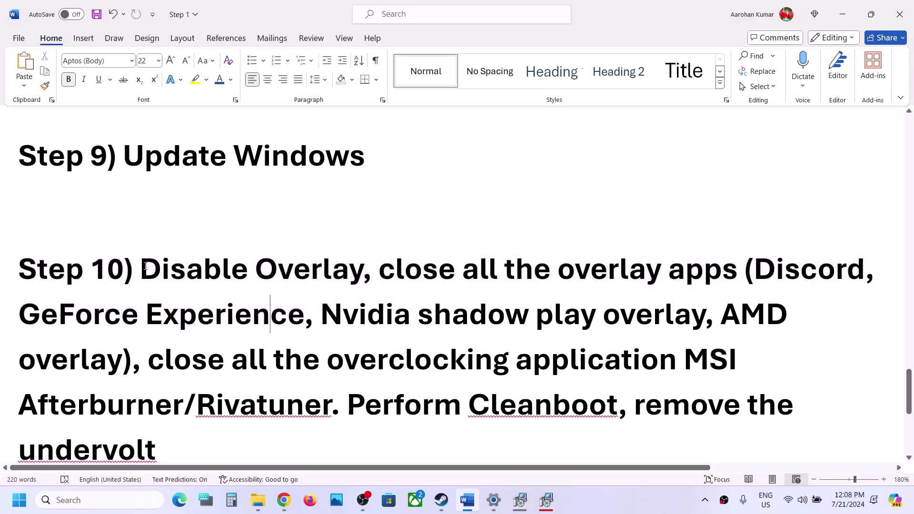
Highlight the instruction in step 10 to close all overclocking applications such as MSI Afterburner and Rivatuner
drag(373, 261, 649, 360)
click(192, 359)
scroll(649, 360, down, 2)
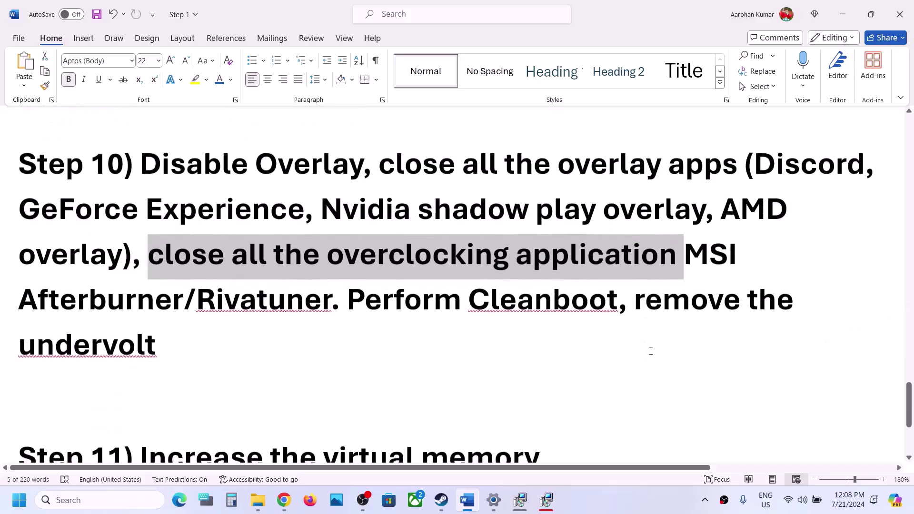
click(697, 256)
click(281, 296)
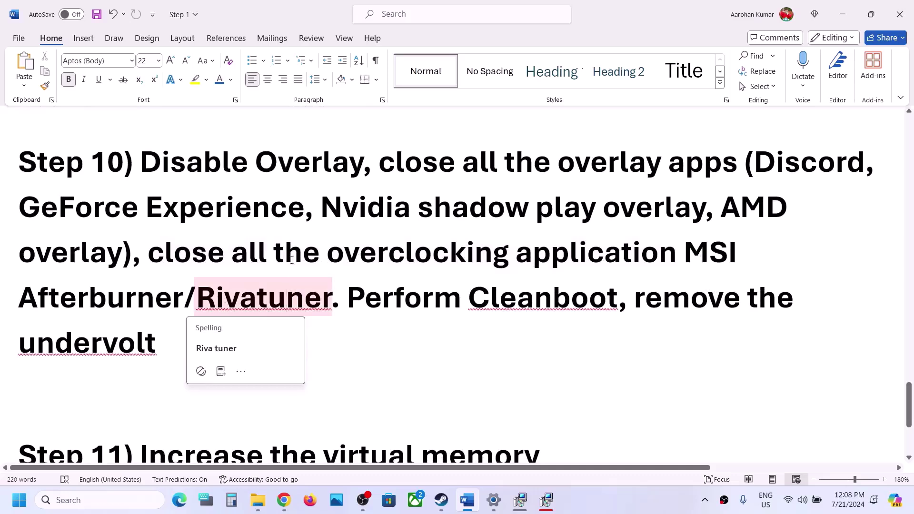
drag(233, 253, 680, 255)
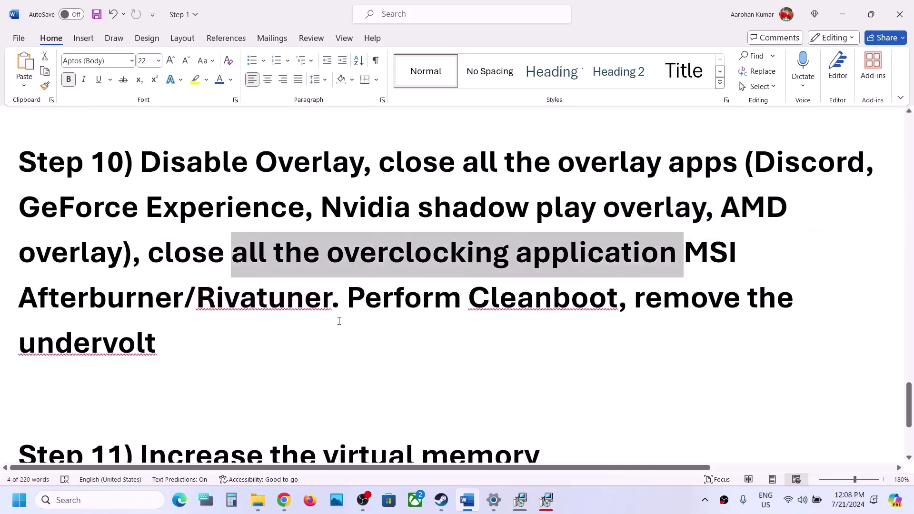
Highlight "Perform Cleanboot" in step 10, search Windows for "system con" and open System Configuration
drag(360, 291, 615, 297)
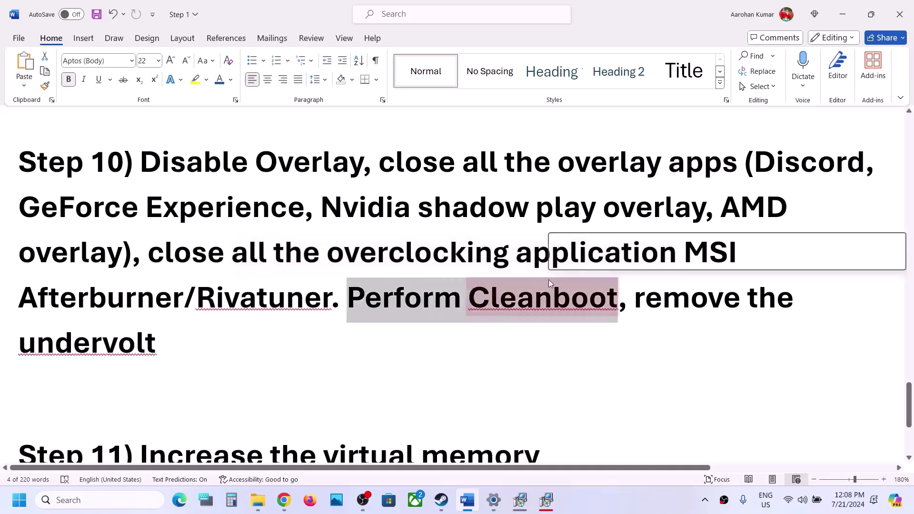
click(109, 498)
text(ys)
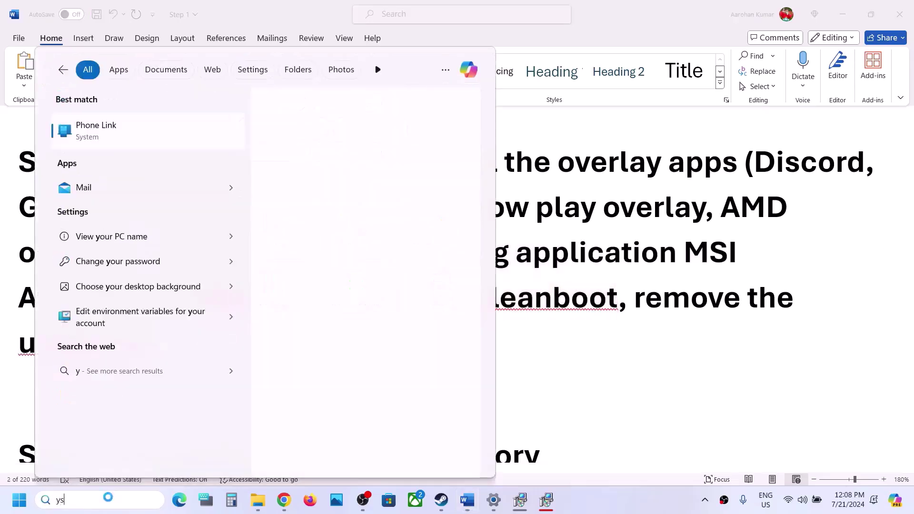
text(tem)
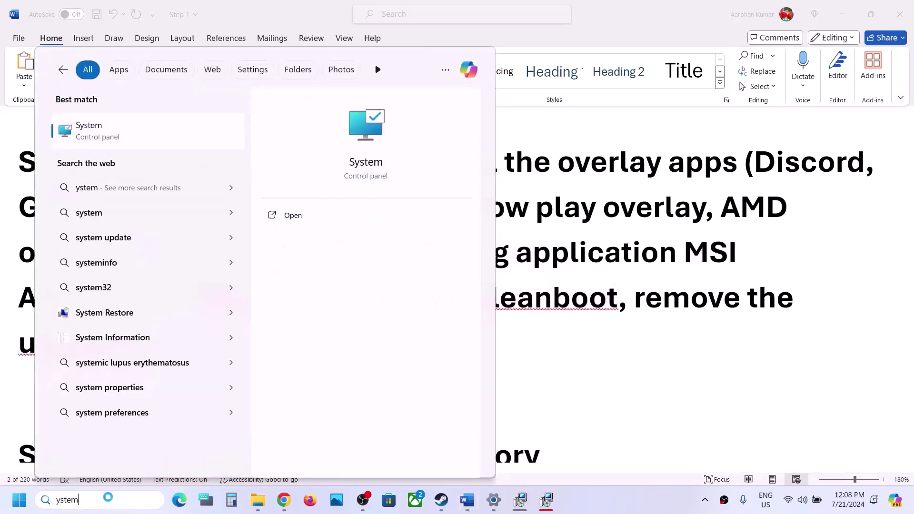
text(s)
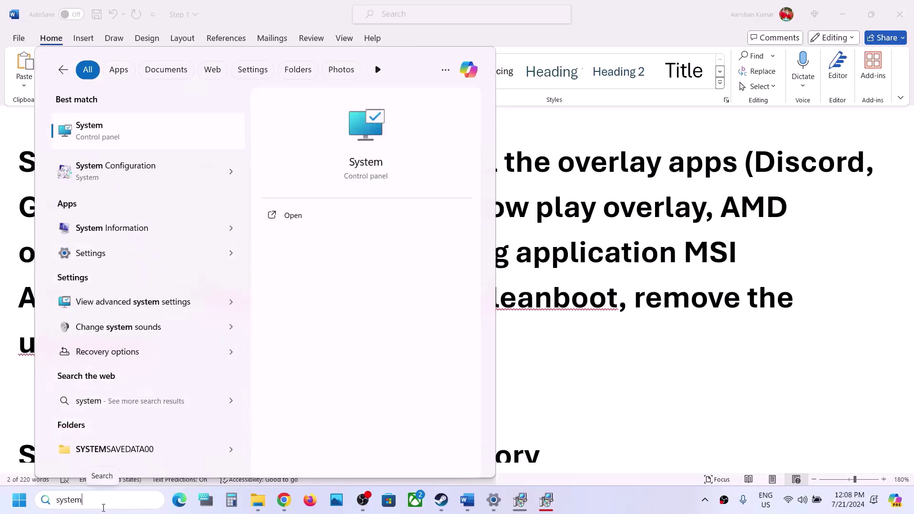
key(End)
text(con)
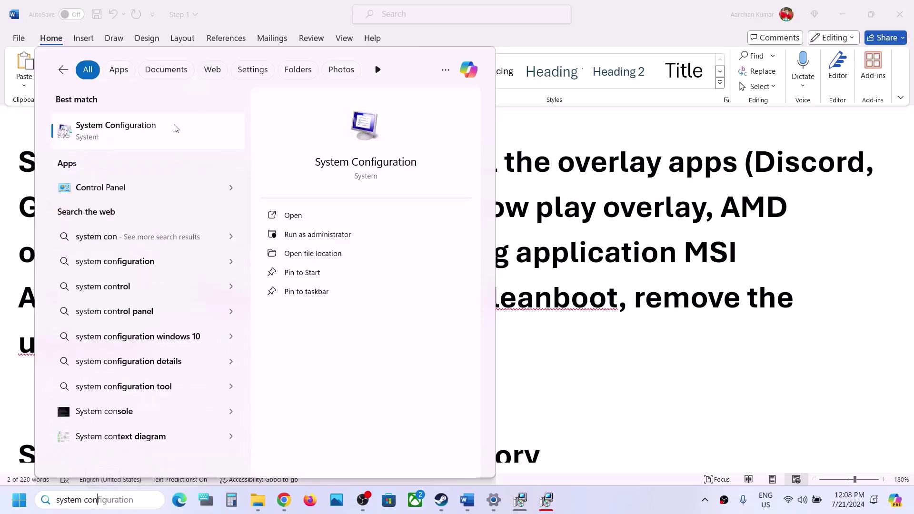
click(166, 131)
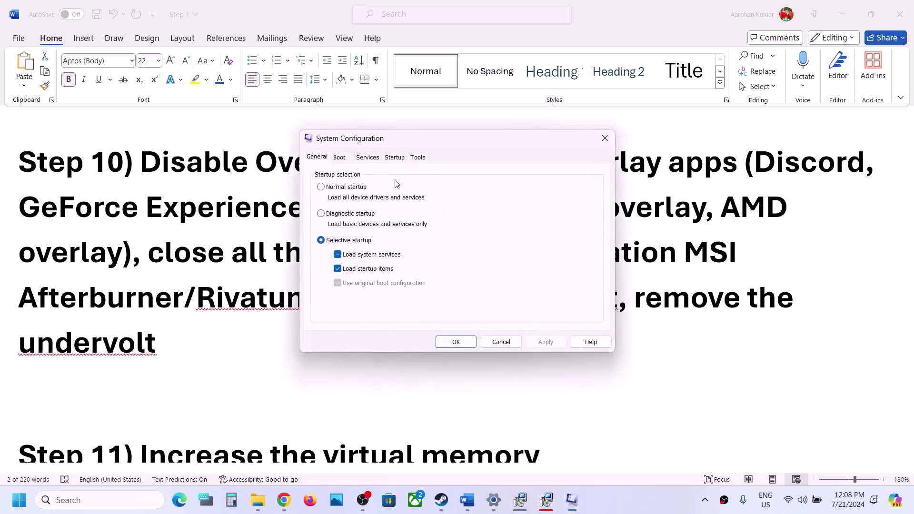
Hide all Microsoft services in the System Configuration services list and confirm the dialog
click(368, 158)
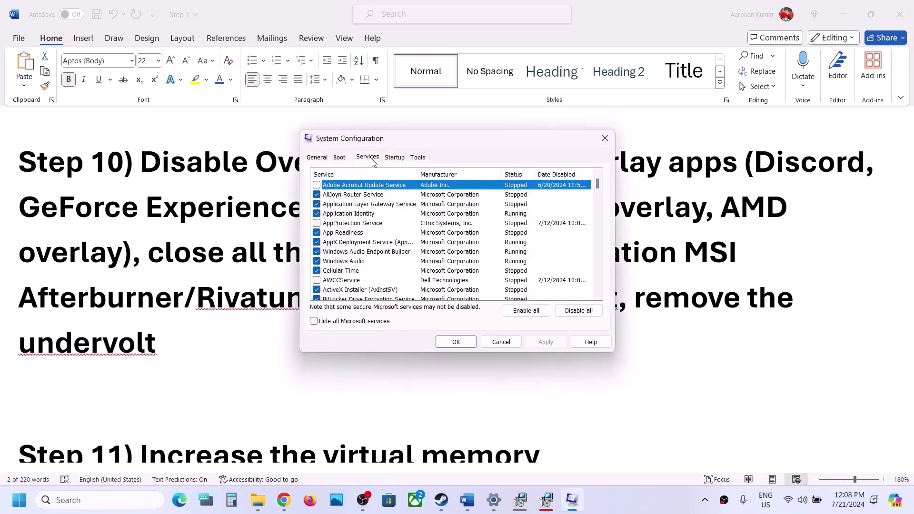
click(346, 321)
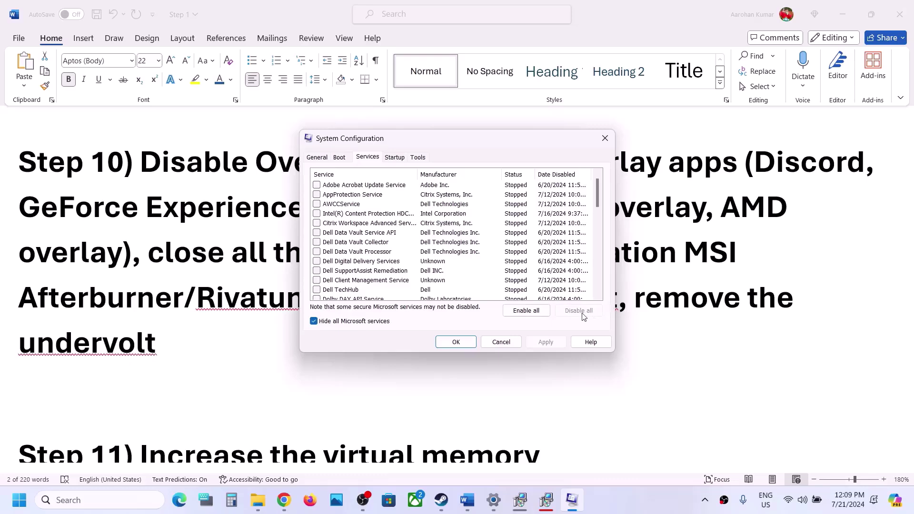
click(455, 342)
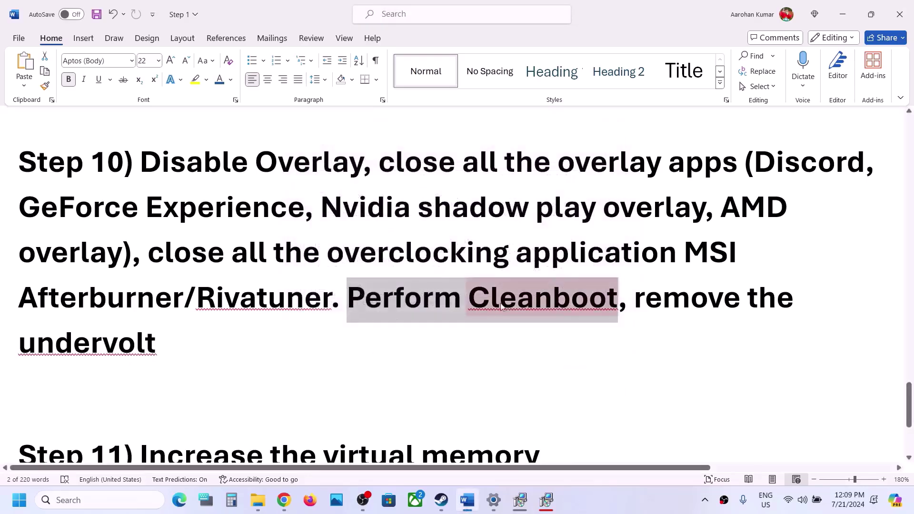
Highlight the "remove the undervolt" instruction at the end of step 10 in the Word document
drag(636, 297, 229, 345)
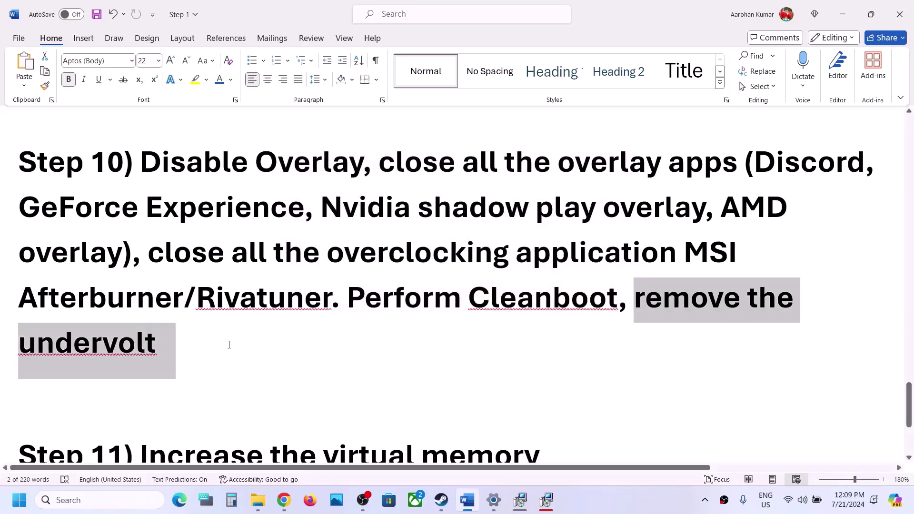
Go to step 11, "Increase the virtual memory", in the Word document and highlight its step label
click(181, 343)
scroll(181, 343, down, 3)
scroll(180, 343, down, 1)
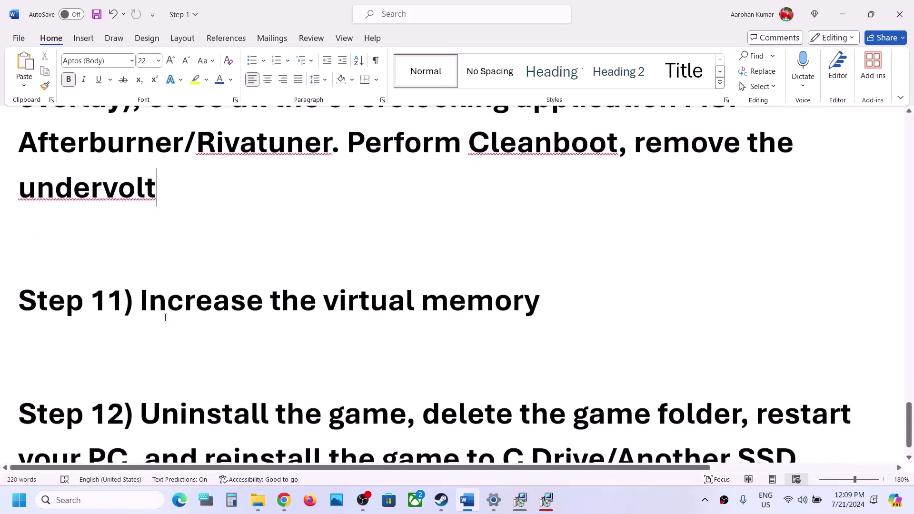
drag(144, 303, 19, 238)
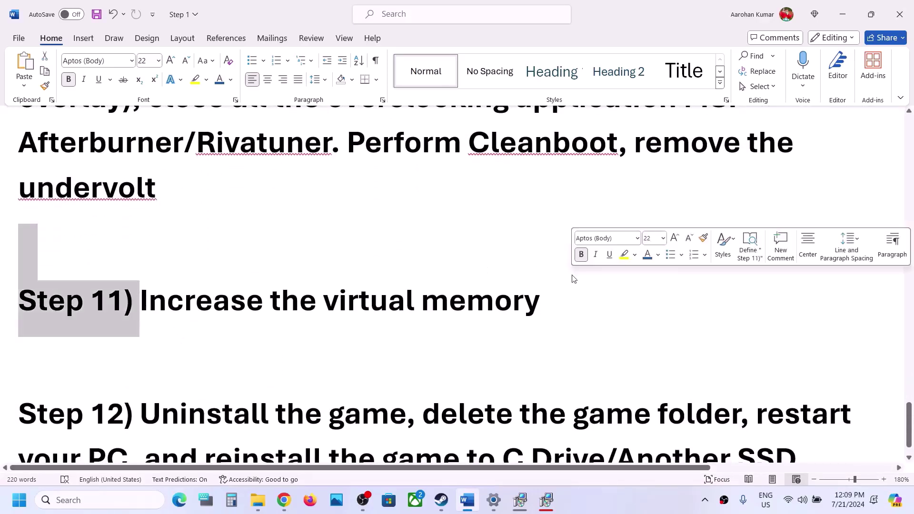
click(441, 500)
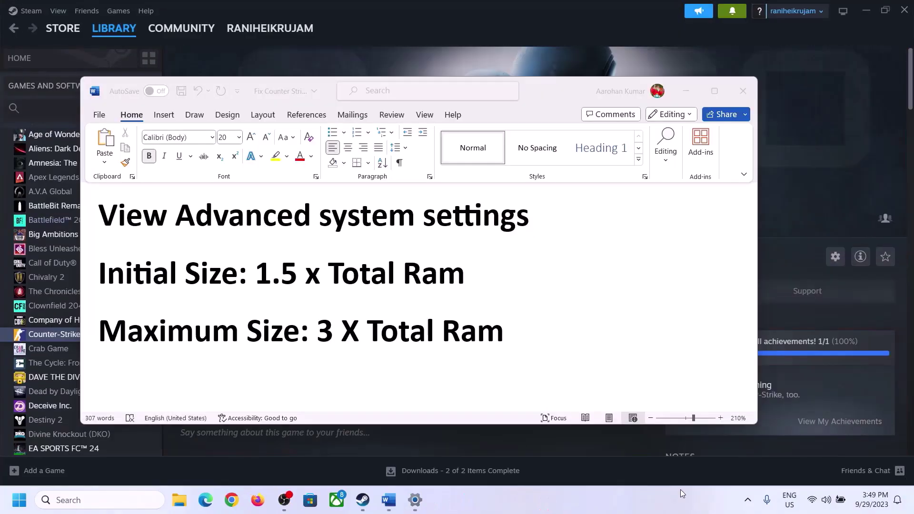
Copy "View Advanced system settings" from the Word document, search Windows for it and open System Properties over the document
click(132, 221)
drag(108, 220, 492, 239)
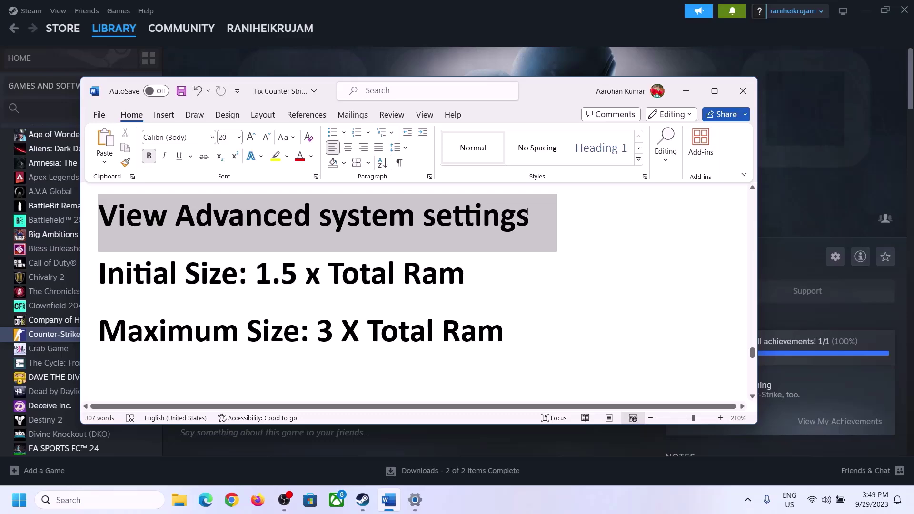
key(ctrl+c)
click(108, 499)
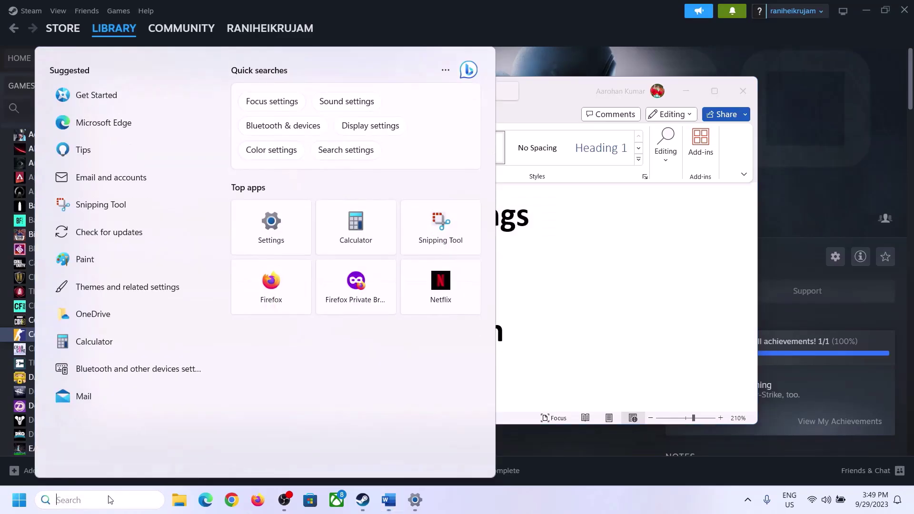
key(ctrl+v)
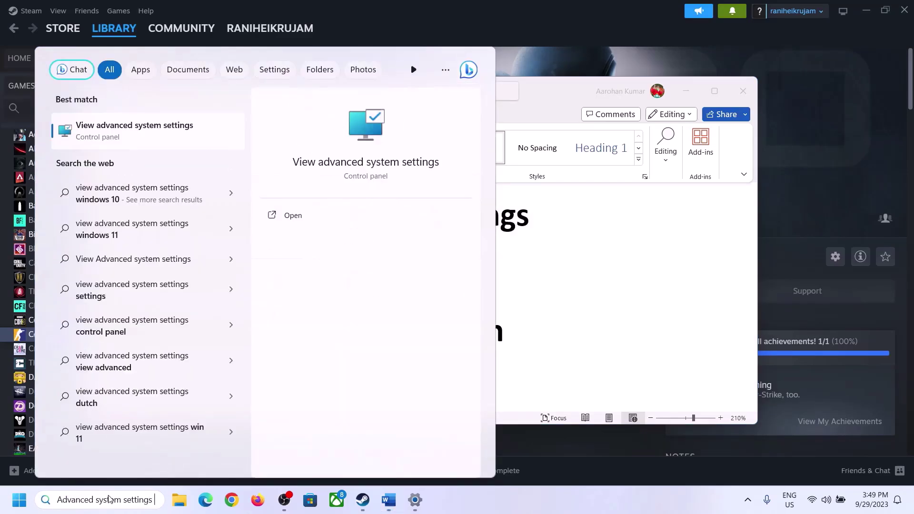
click(130, 138)
drag(189, 93, 409, 164)
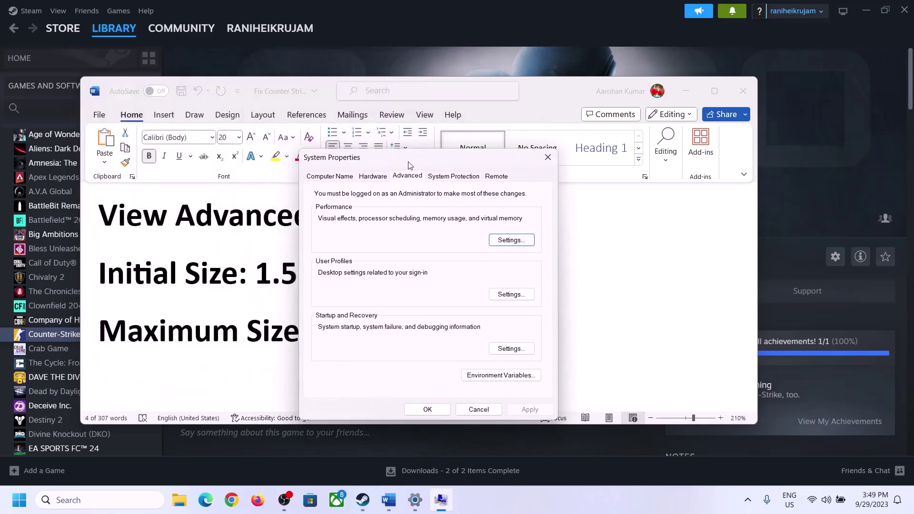
Open the virtual memory settings, turn off automatic paging file management and choose a custom size for drive C
click(511, 241)
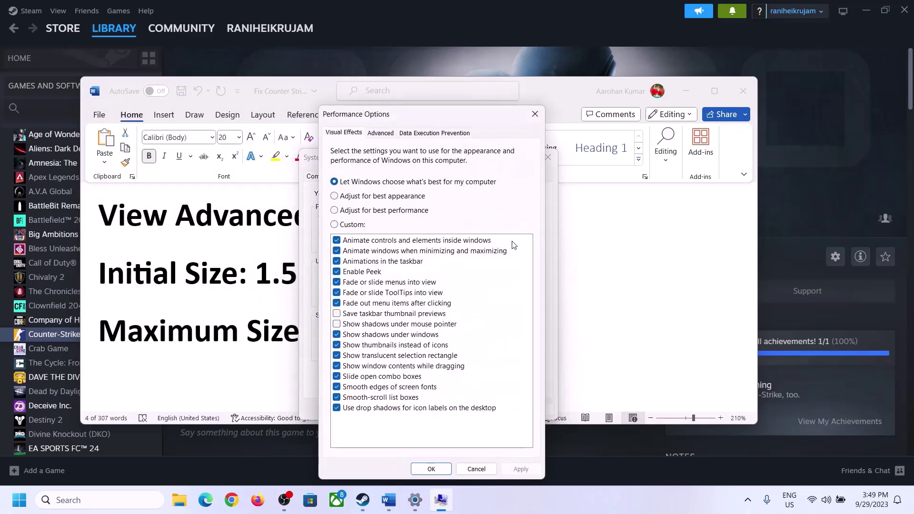
click(381, 134)
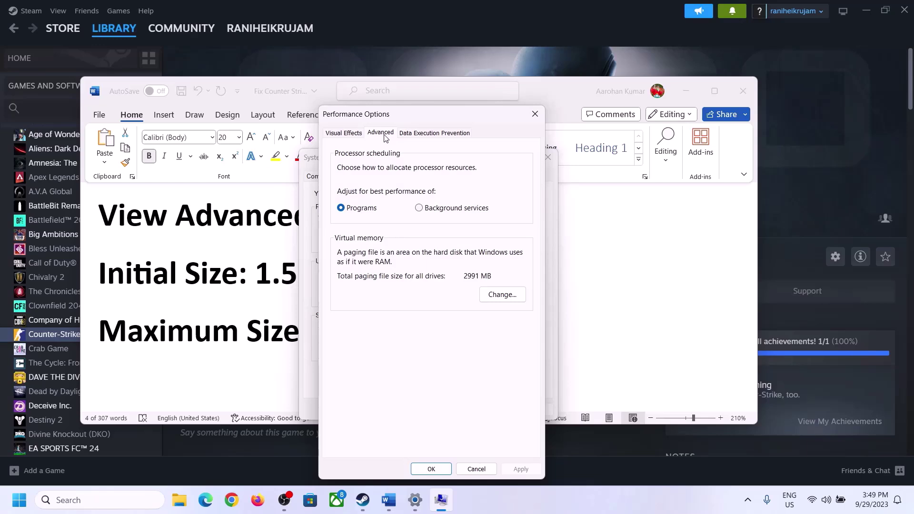
click(505, 294)
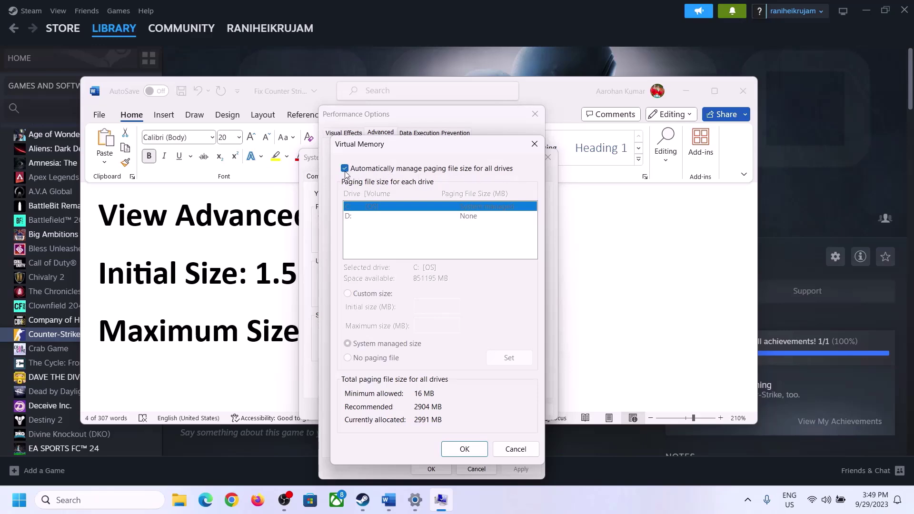
click(345, 170)
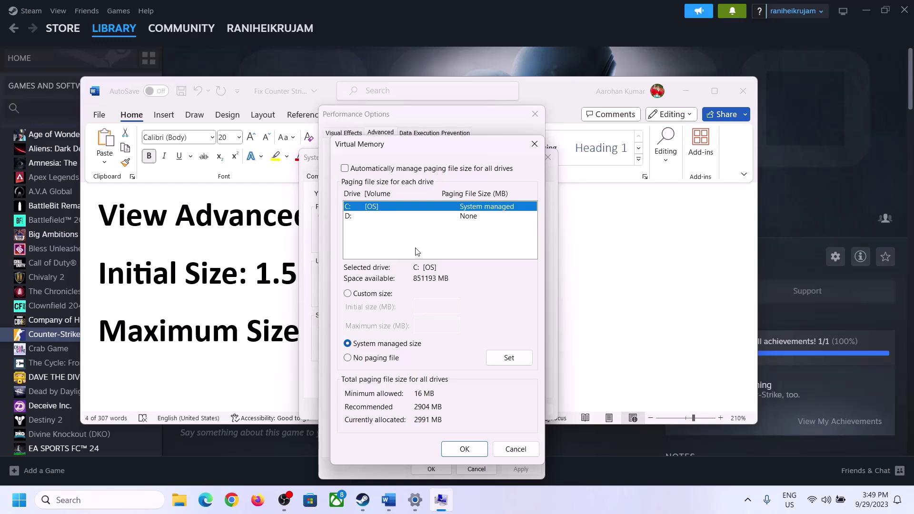
click(349, 295)
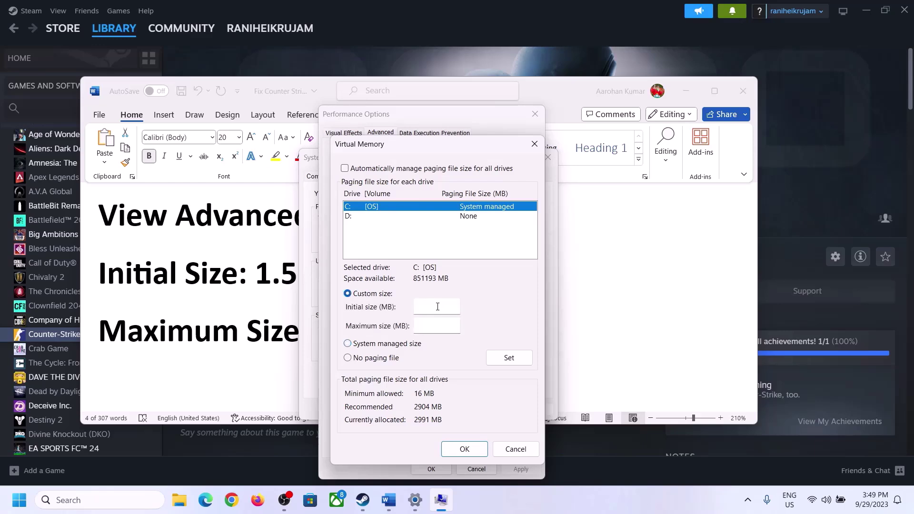
Highlight the "1.5 x Total Ram" formula in Word and look up the installed RAM on the System About page in Settings
click(261, 279)
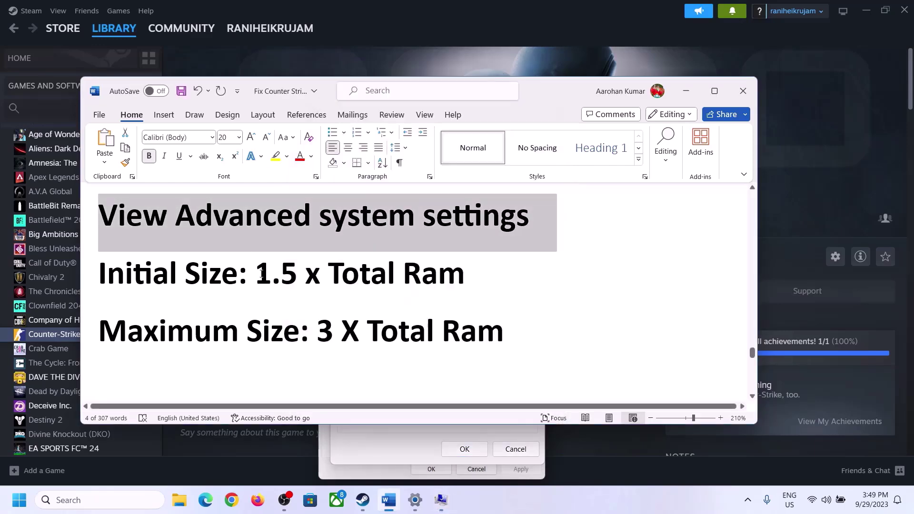
drag(261, 274, 472, 283)
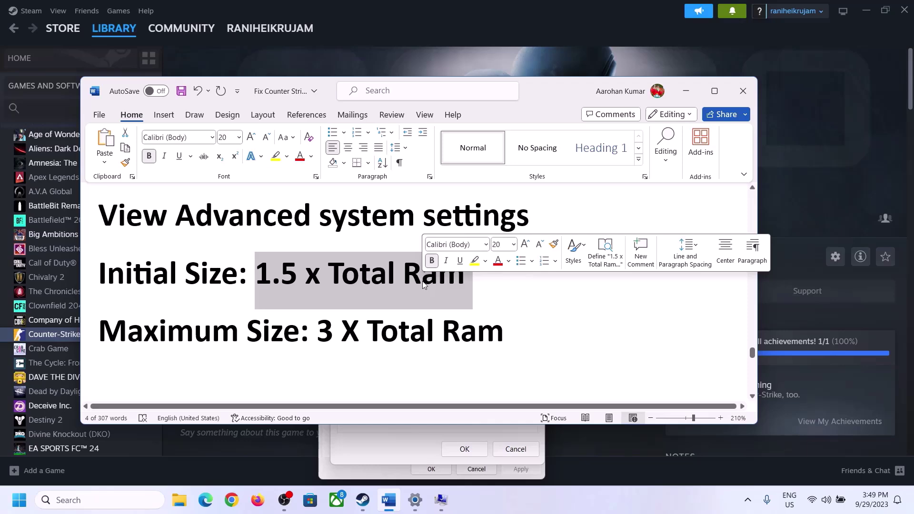
click(416, 503)
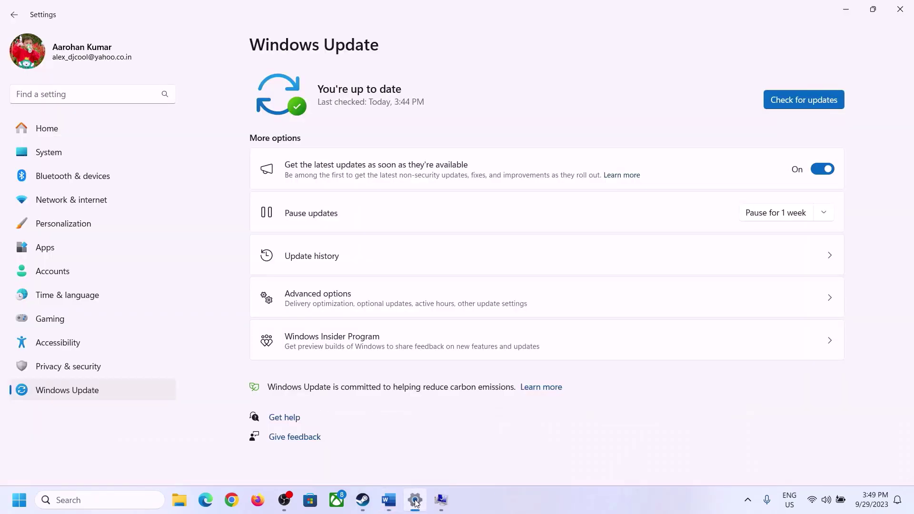
click(42, 159)
scroll(335, 369, down, 8)
click(301, 450)
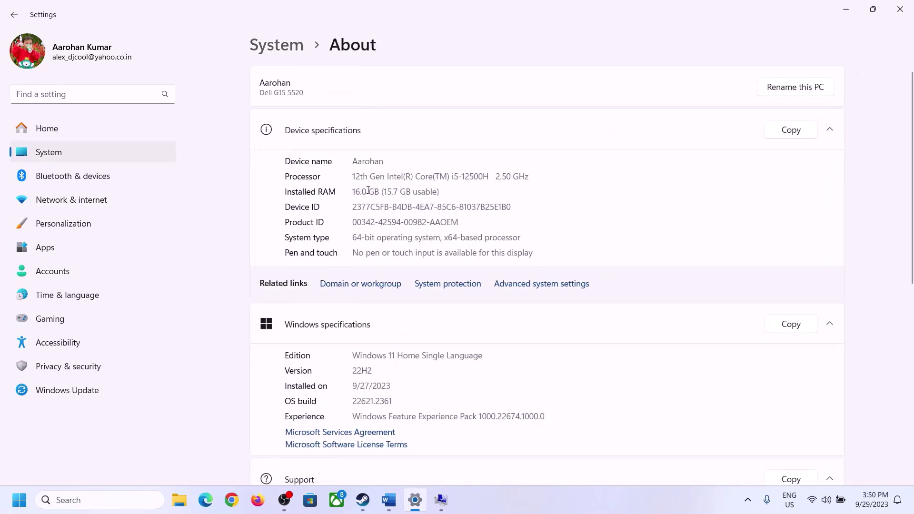
drag(362, 192, 348, 191)
click(368, 193)
drag(364, 191, 349, 186)
Launch Calculator with the Run command "calc" and place it beside the size formulas in the Word document
click(441, 499)
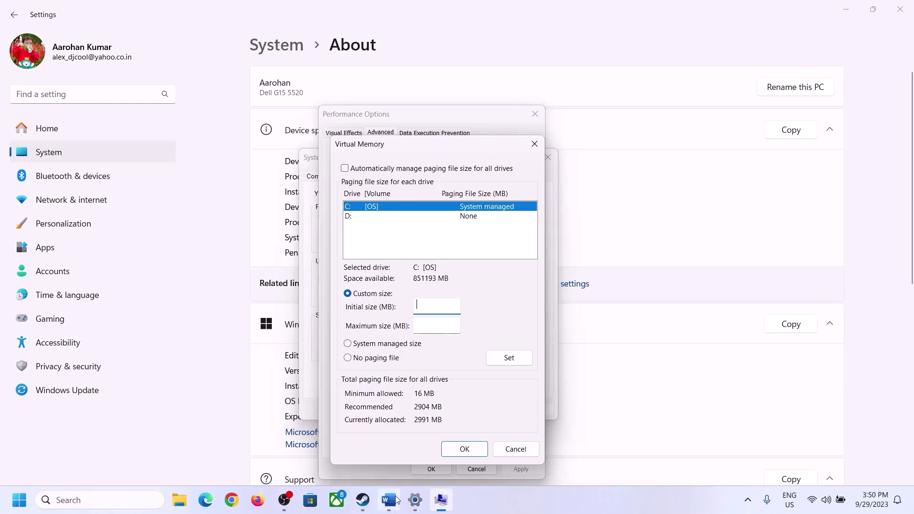
mouse_move(415, 500)
mouse_move(412, 440)
key(super+r)
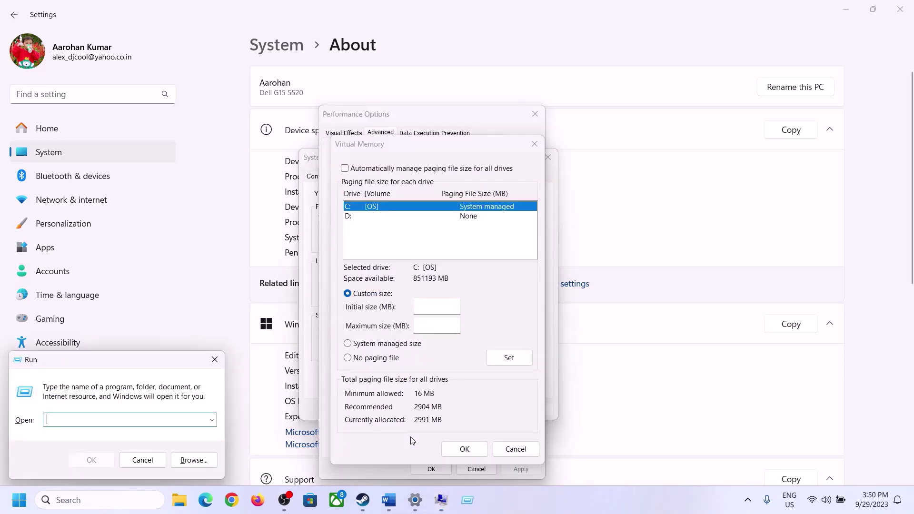
text(ca)
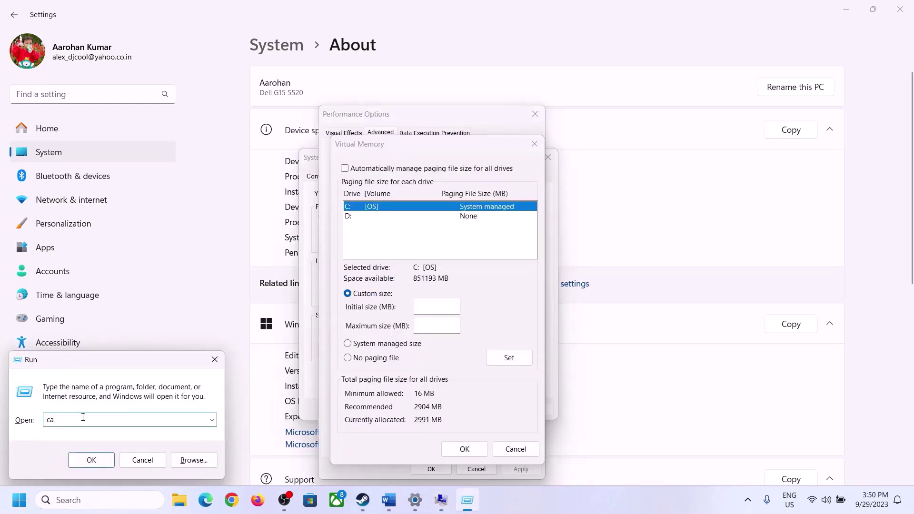
text(lc)
click(91, 460)
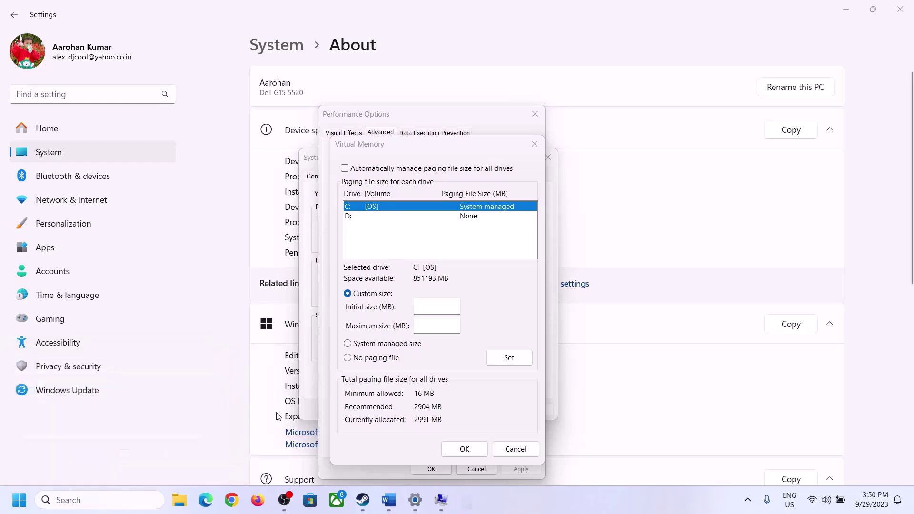
drag(129, 12, 665, 160)
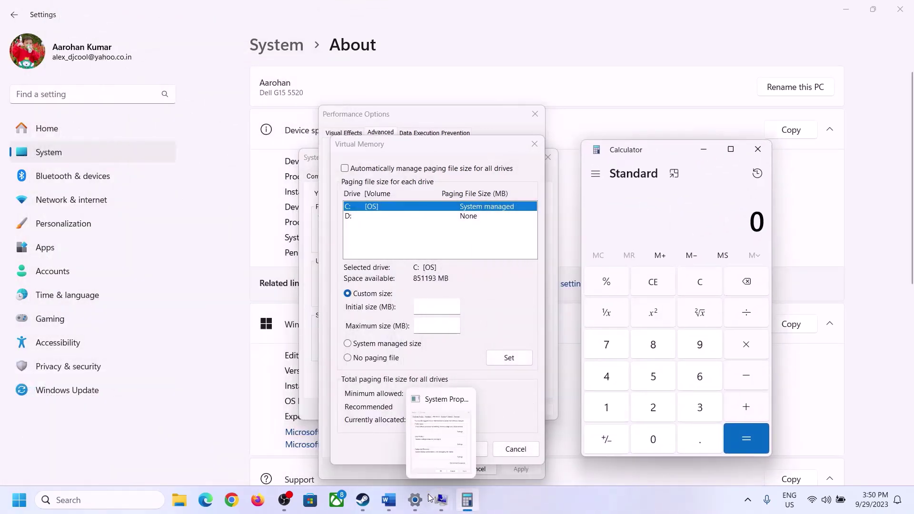
click(387, 508)
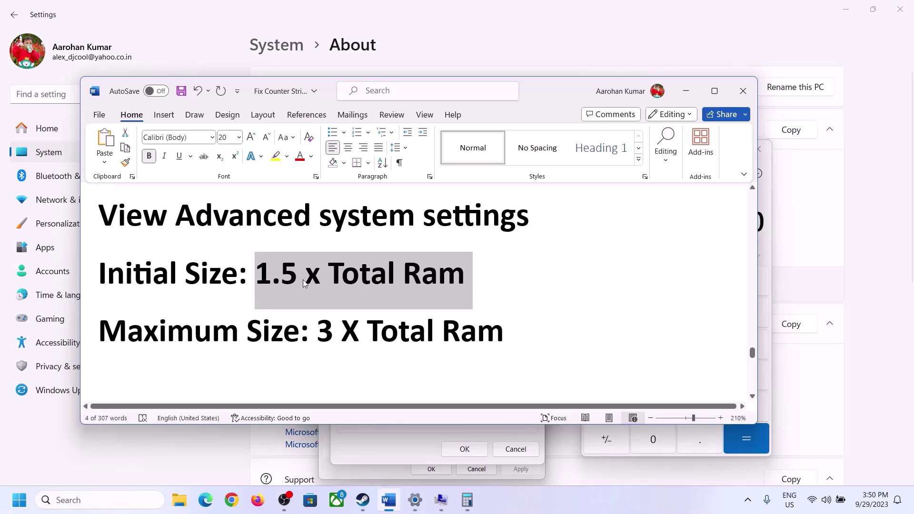
click(467, 500)
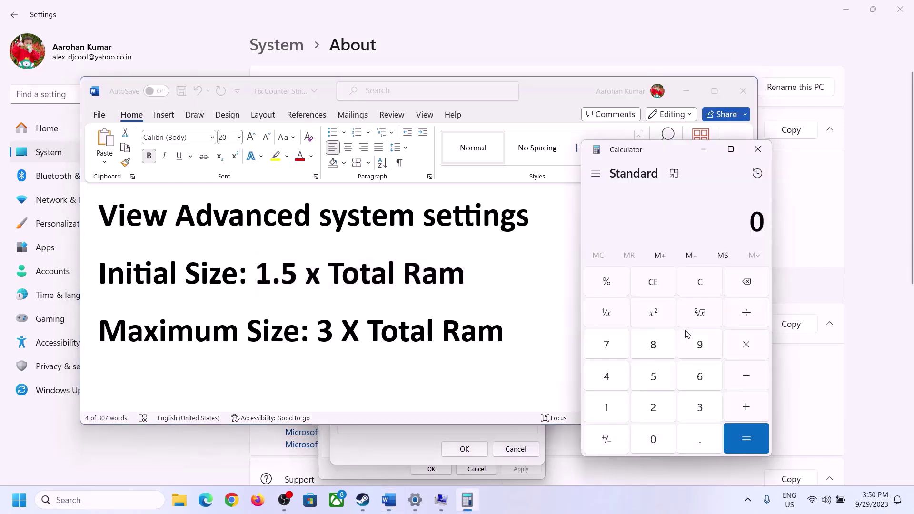
click(611, 408)
click(695, 383)
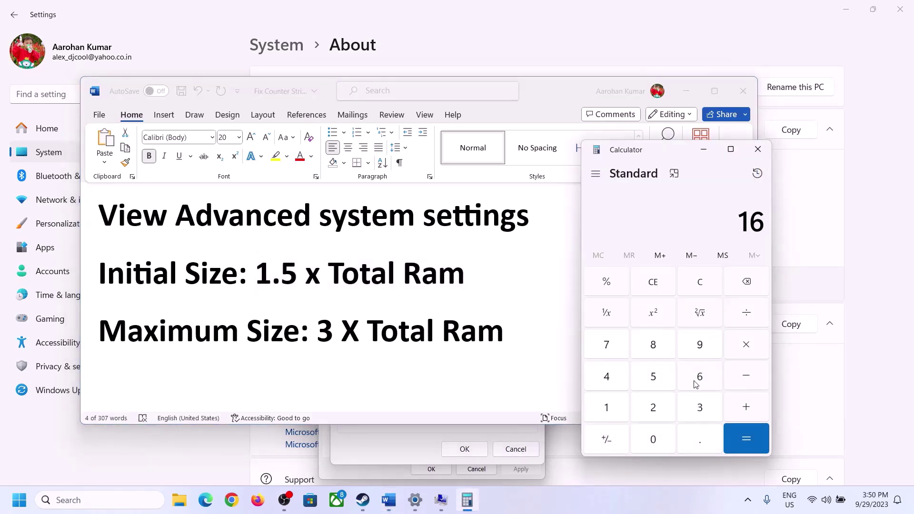
click(701, 289)
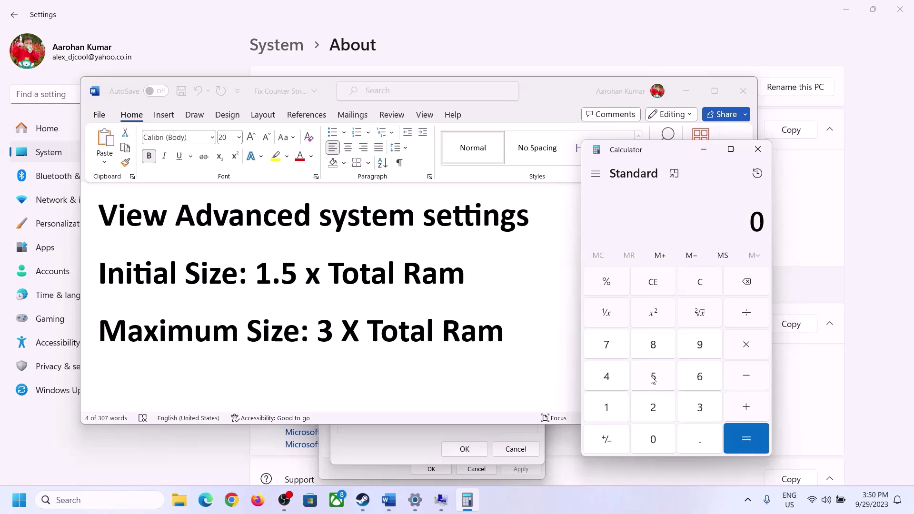
Convert the 16 GB of RAM to megabytes in Calculator by multiplying 16 by 1024
click(613, 409)
click(686, 382)
click(745, 352)
click(606, 414)
click(654, 445)
click(656, 414)
click(614, 384)
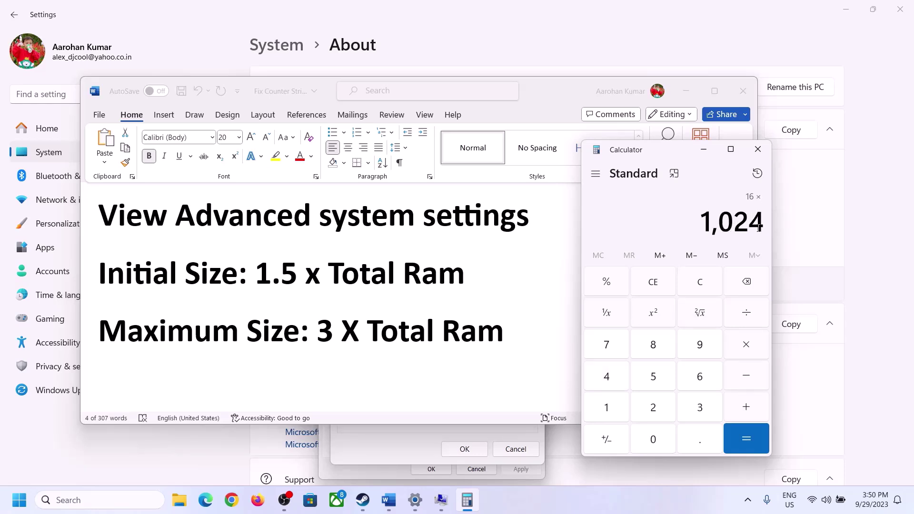
click(746, 440)
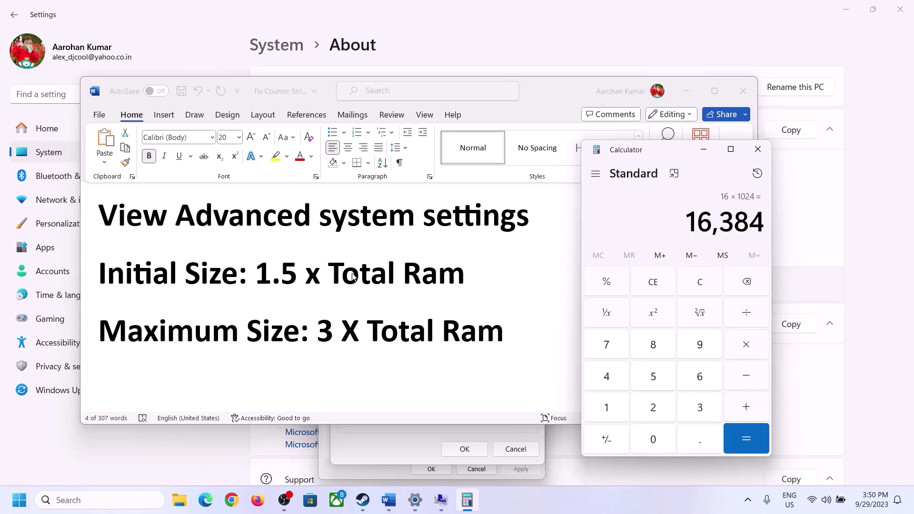
Multiply the RAM size in megabytes by 1.5 in Calculator to get the initial paging file size
click(747, 348)
click(619, 412)
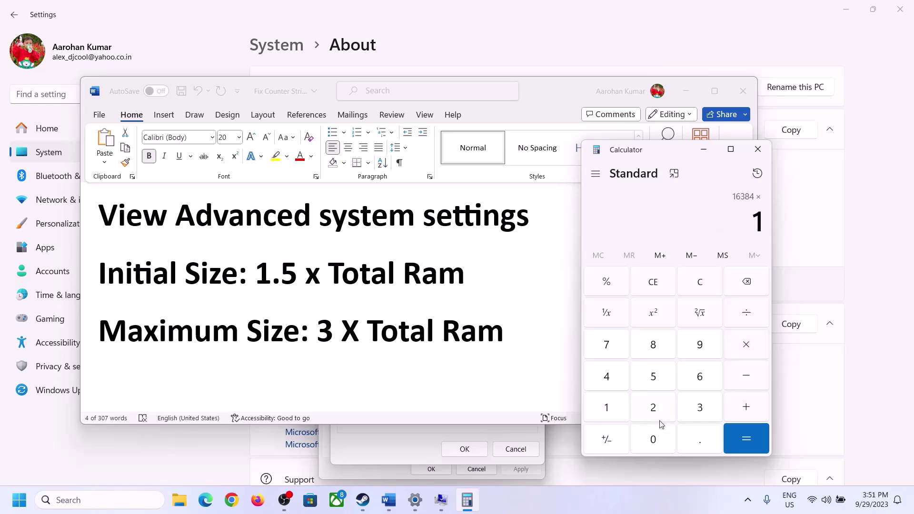
click(697, 449)
click(654, 378)
click(741, 436)
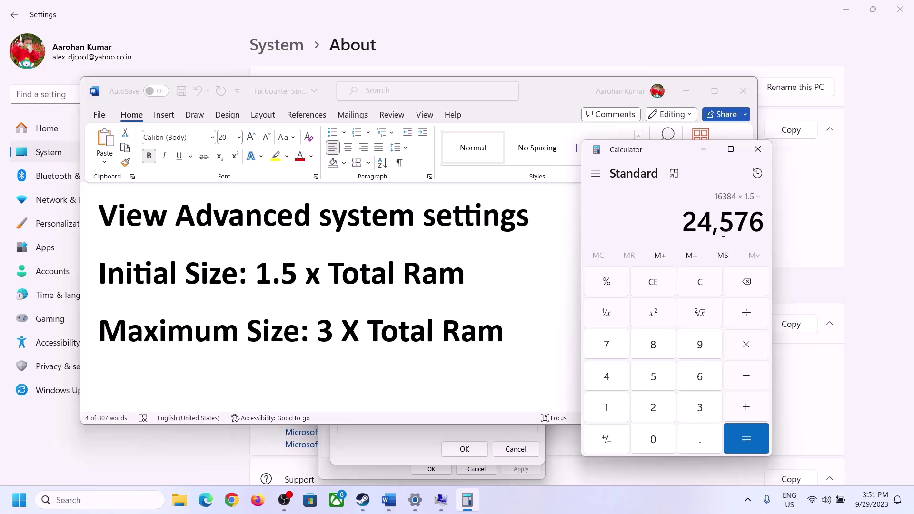
Set the custom initial size of drive C's paging file to 24576 MB and go to the maximum size
click(404, 444)
click(433, 307)
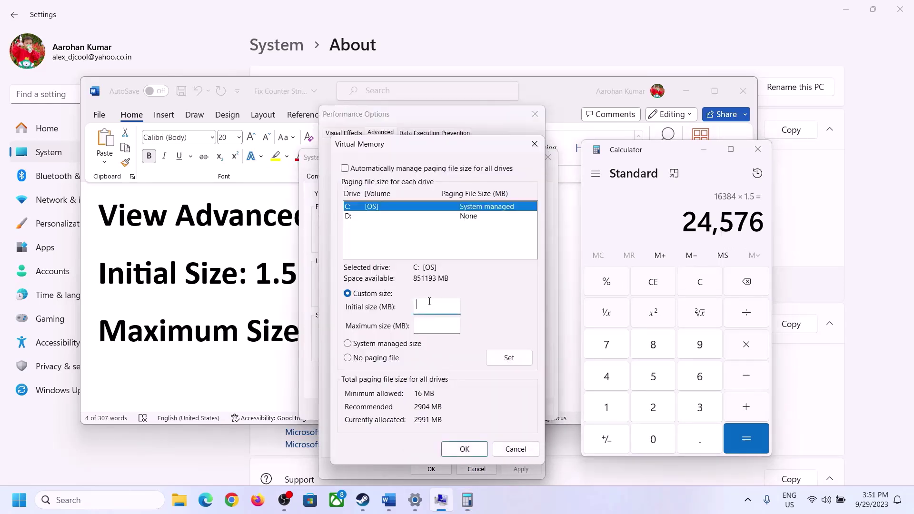
text(24576)
click(457, 325)
Clear Calculator and recheck the maximum size formula in Word and the installed RAM in Settings
key(alt+Tab)
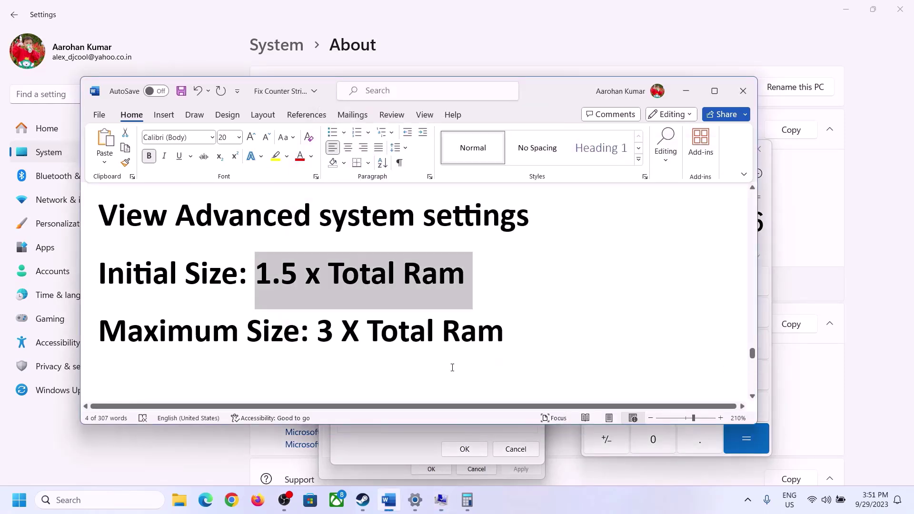
click(768, 247)
click(709, 284)
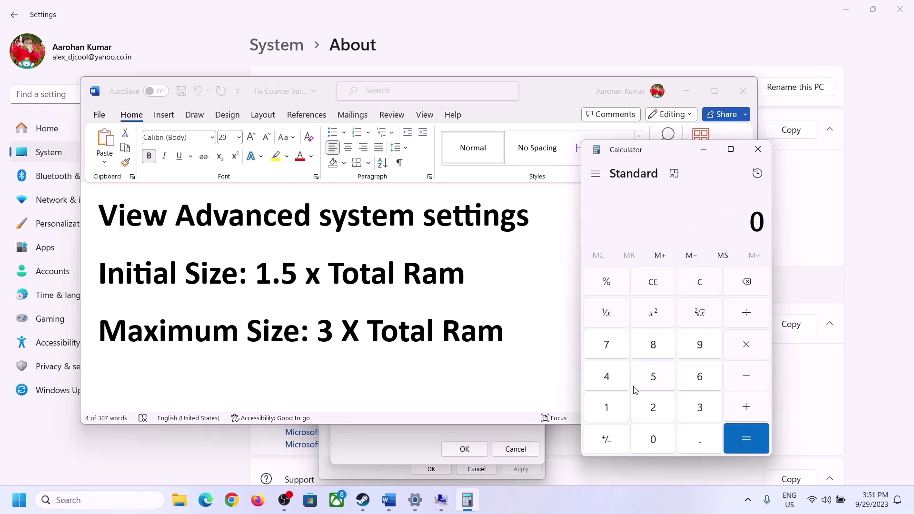
click(416, 506)
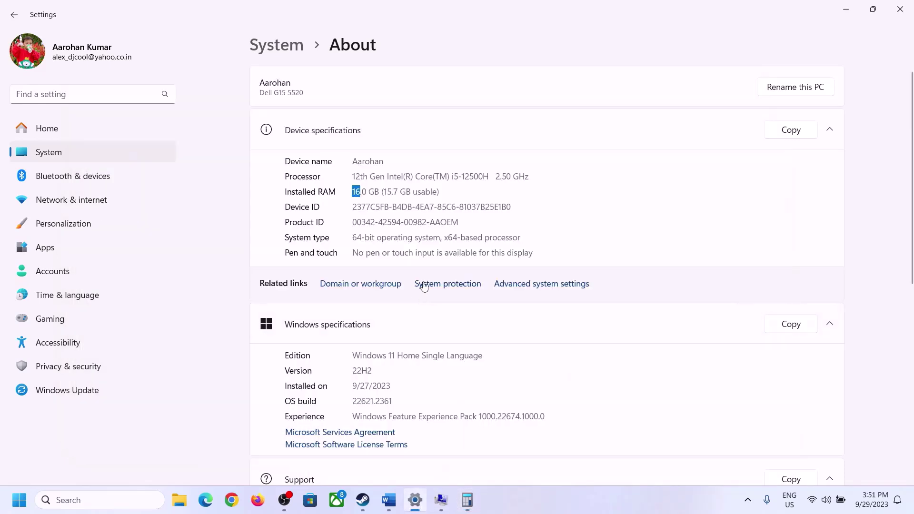
click(467, 499)
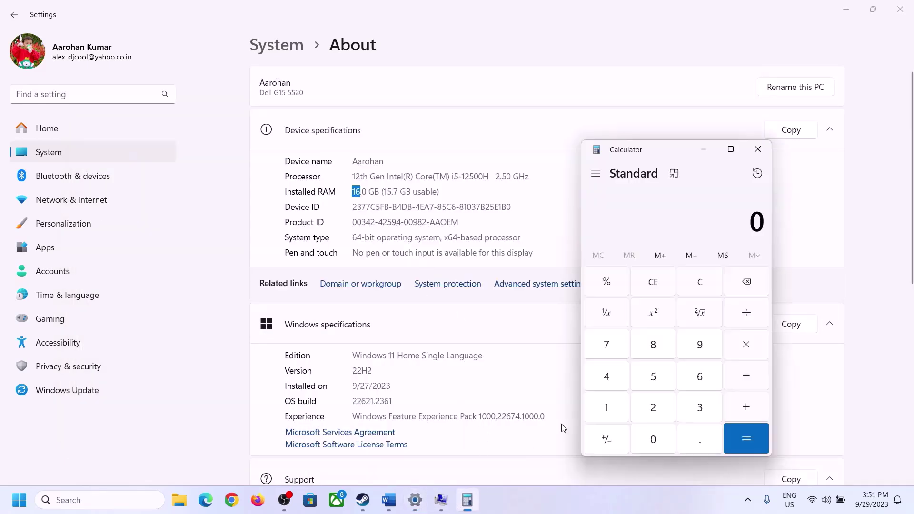
Calculate the installed RAM in megabytes again in Calculator by multiplying 16 by 1024
click(614, 406)
click(696, 377)
click(743, 346)
click(613, 403)
click(645, 434)
click(653, 407)
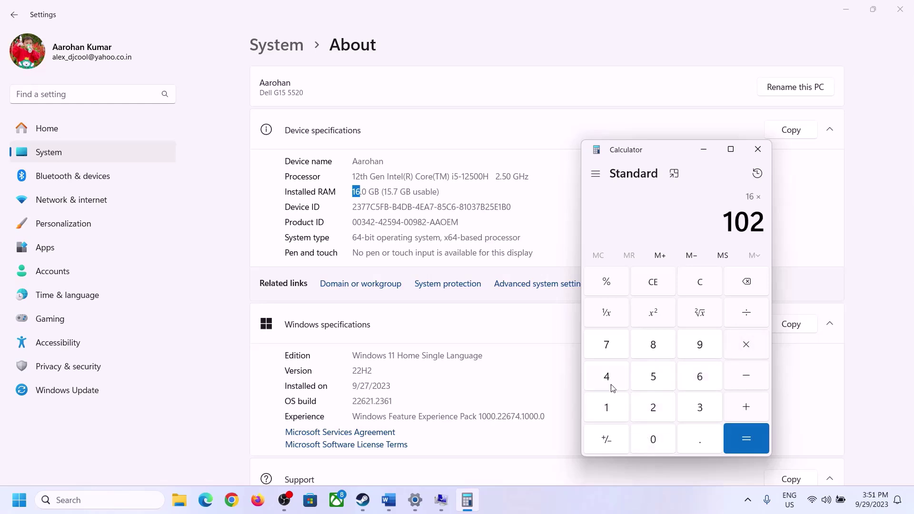
click(608, 383)
click(735, 446)
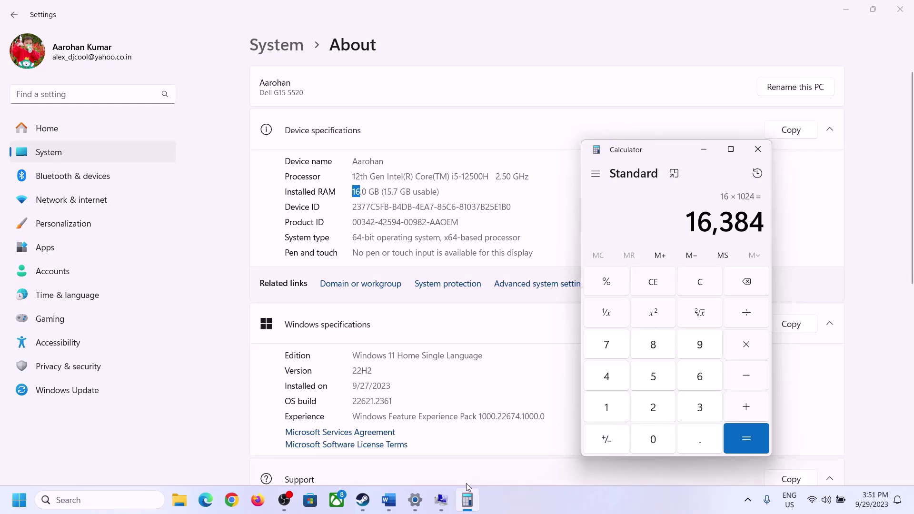
Check the maximum size formula in Word and multiply the RAM size in megabytes by 3 in Calculator
click(388, 500)
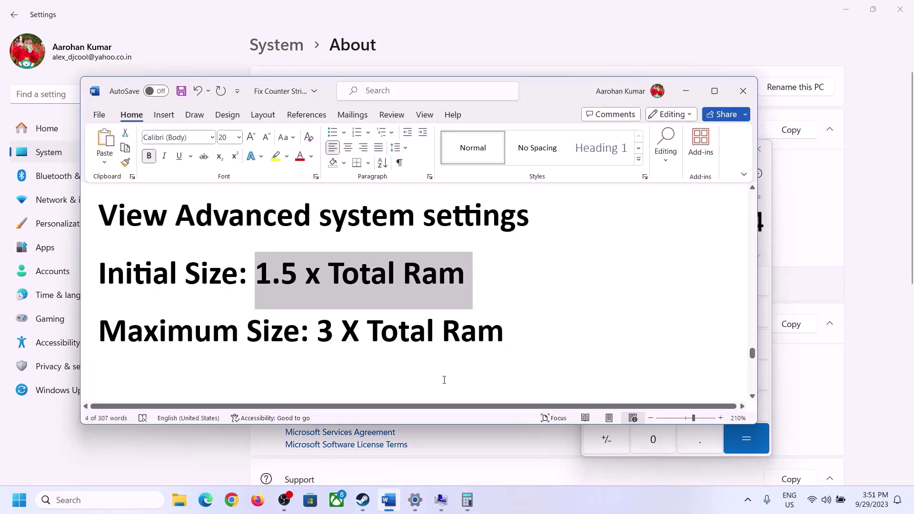
click(770, 255)
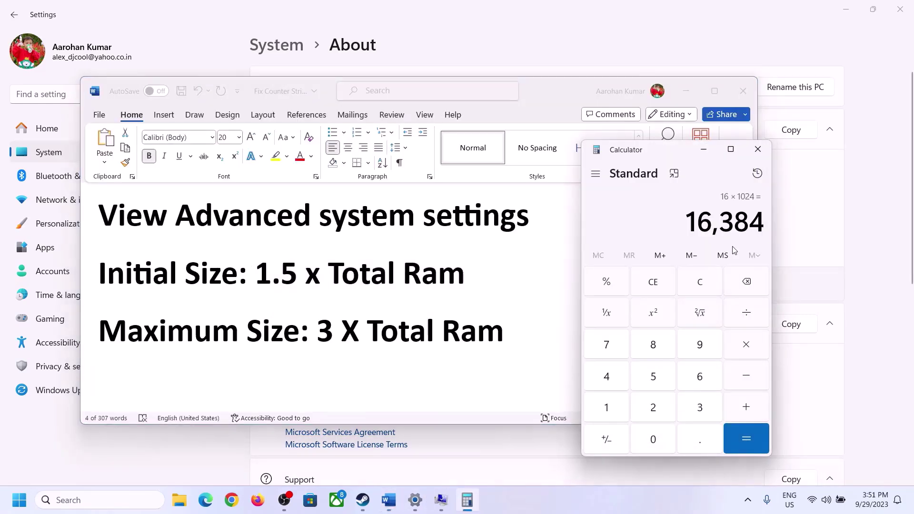
click(746, 345)
click(691, 408)
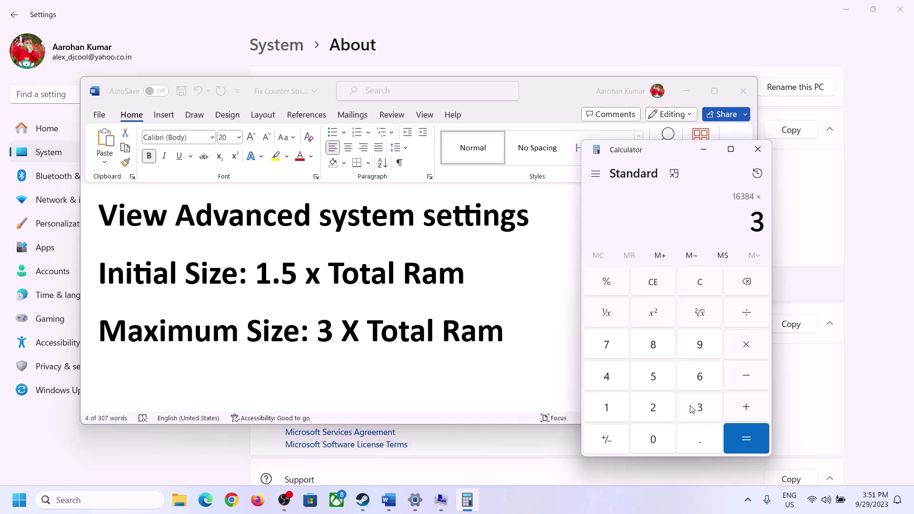
click(752, 437)
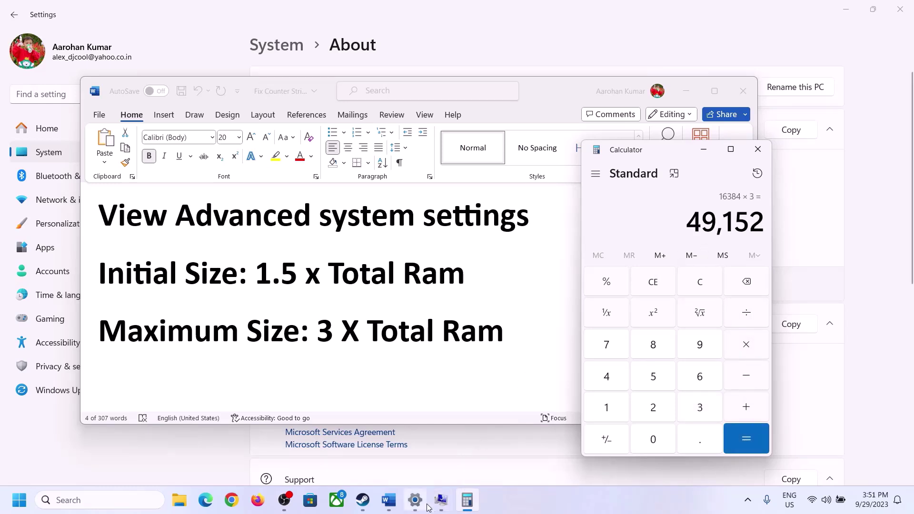
Set the custom maximum size of drive C's paging file to 49152 MB and apply the virtual memory settings
click(415, 440)
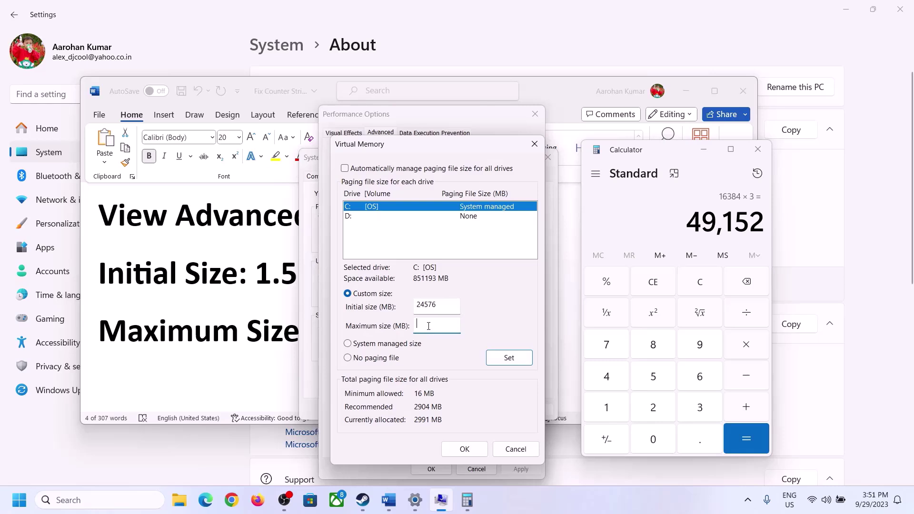
text(49152)
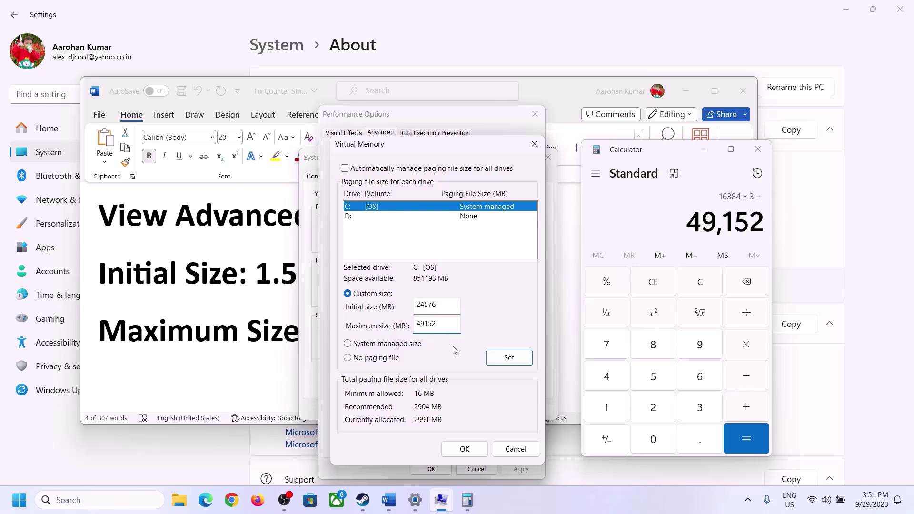
click(509, 359)
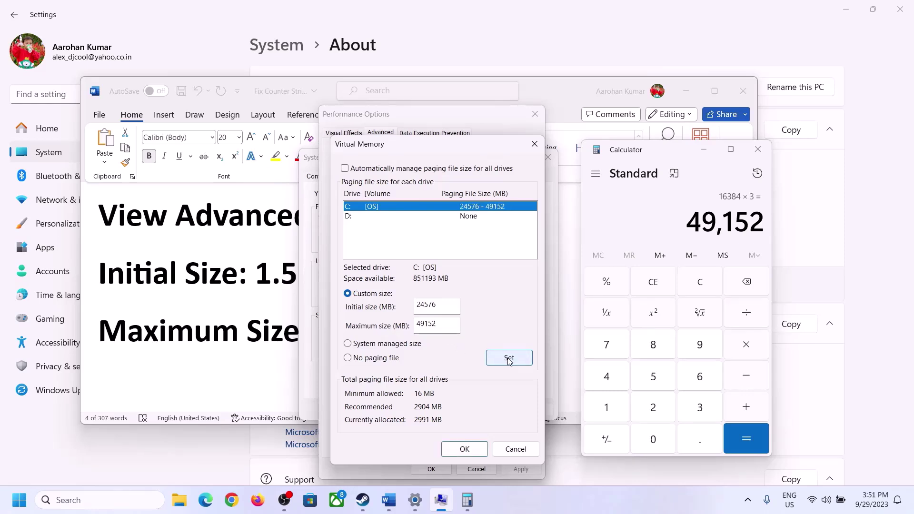
click(468, 449)
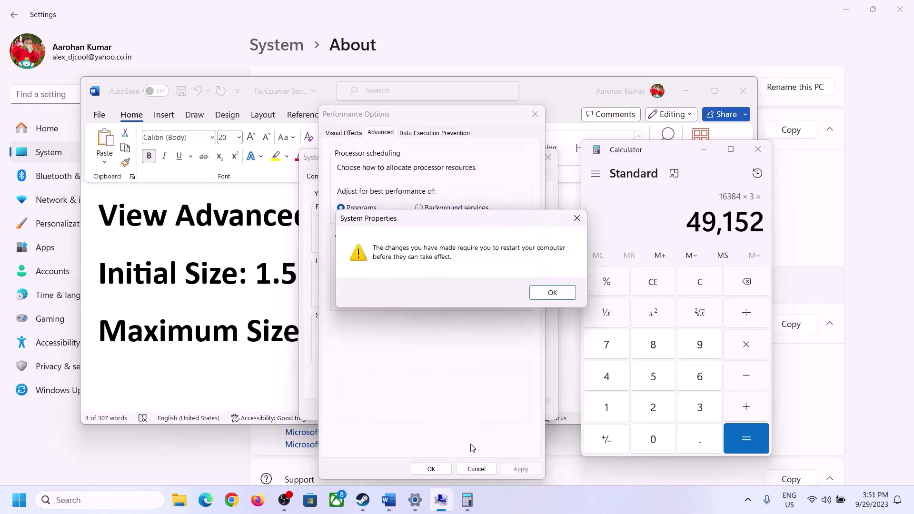
Accept the restart notice, confirm the Performance Options and System Properties dialogs, and dismiss the prompt without restarting
click(552, 292)
click(521, 469)
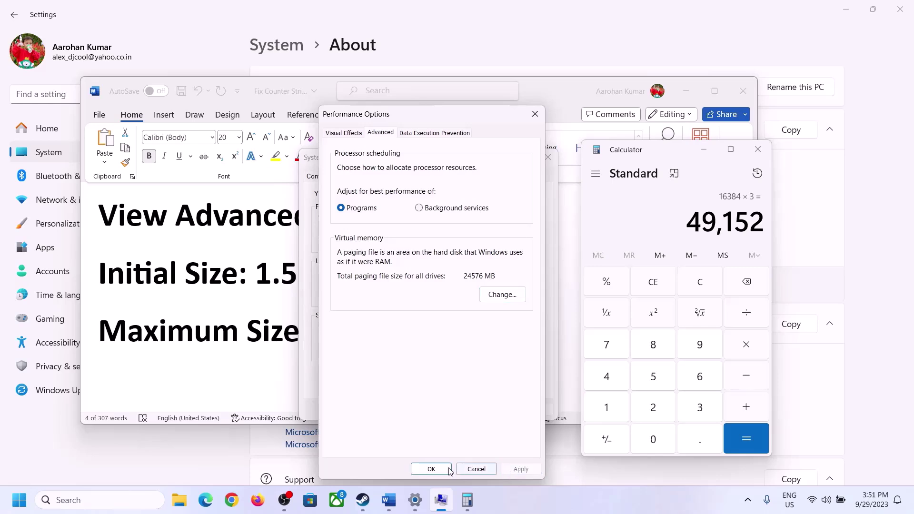
click(449, 469)
click(433, 408)
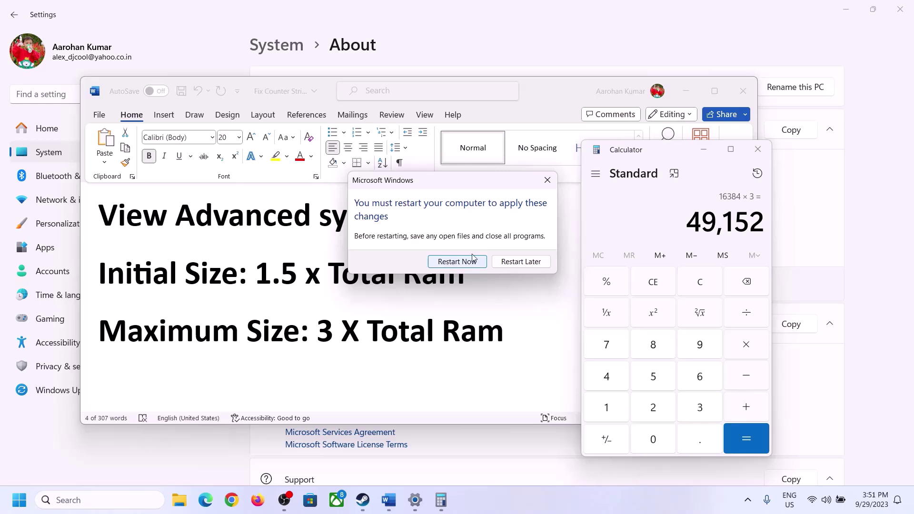
click(547, 180)
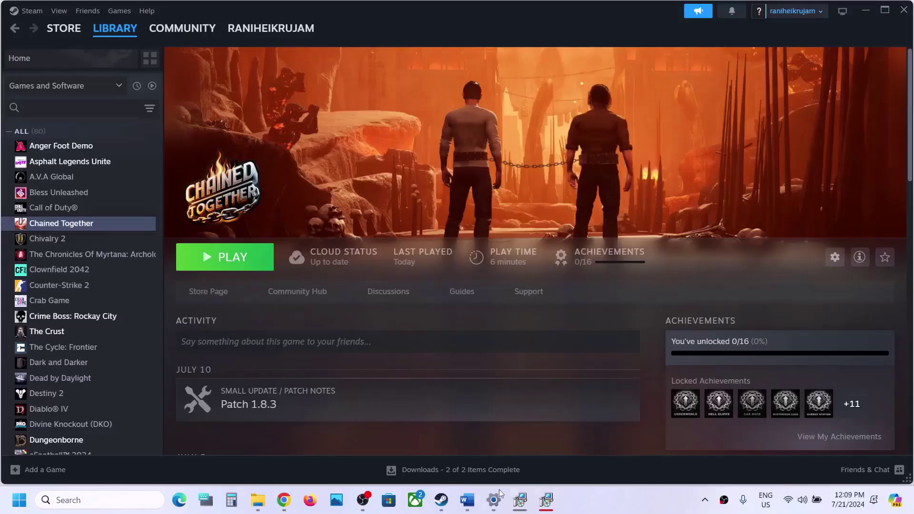
Switch to the Word step list and highlight the Step 12 instruction on uninstalling and reinstalling the game
click(468, 498)
scroll(388, 358, down, 2)
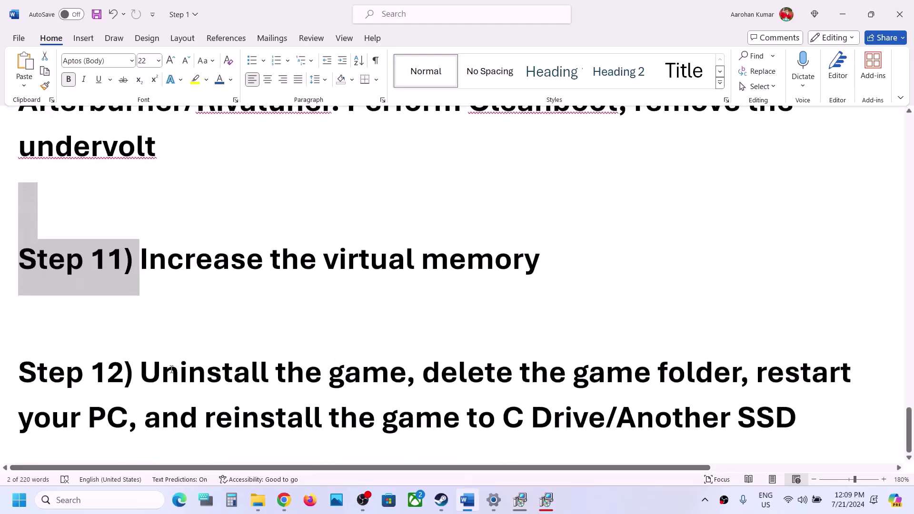
drag(145, 367, 797, 418)
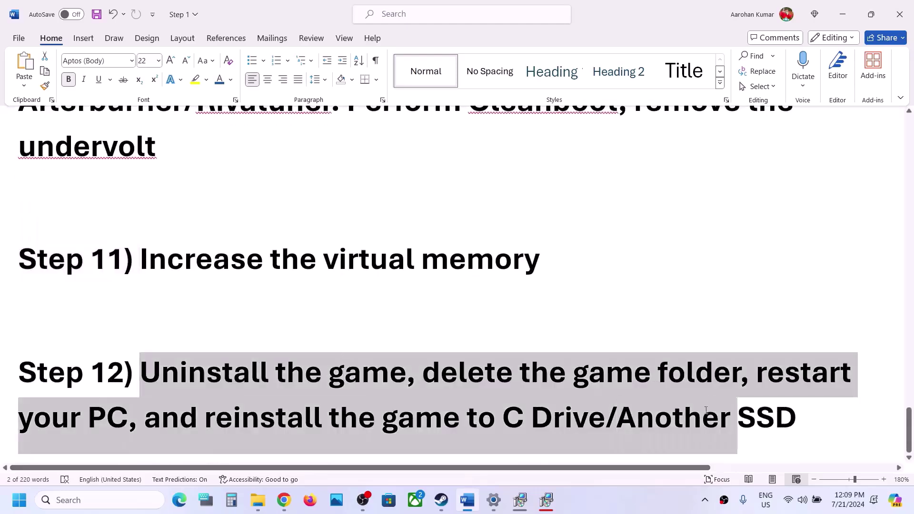
Switch to Steam and show the management options for Chained Together, including Uninstall
click(440, 498)
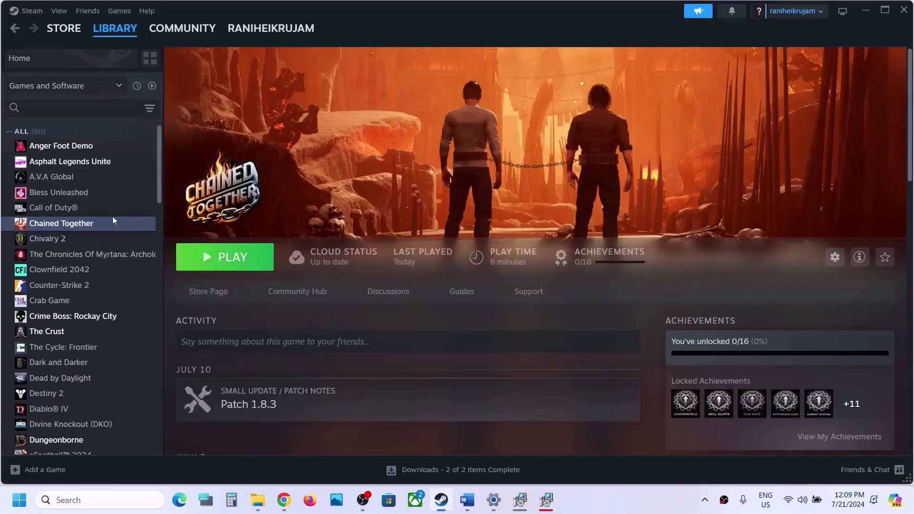
right_click(114, 221)
mouse_move(143, 293)
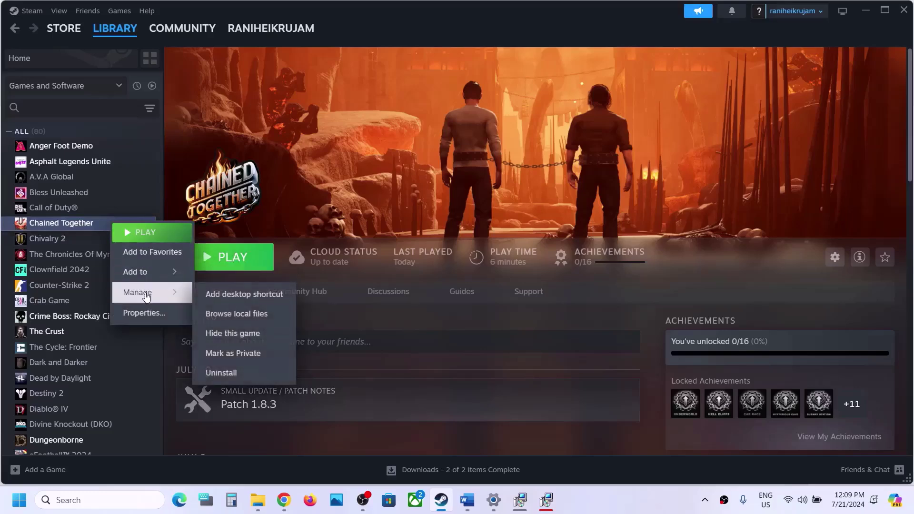
Review Step 12 in Word, highlighting the game folder deletion and the reinstall to C Drive or another SSD, and return to Steam
click(477, 500)
click(457, 372)
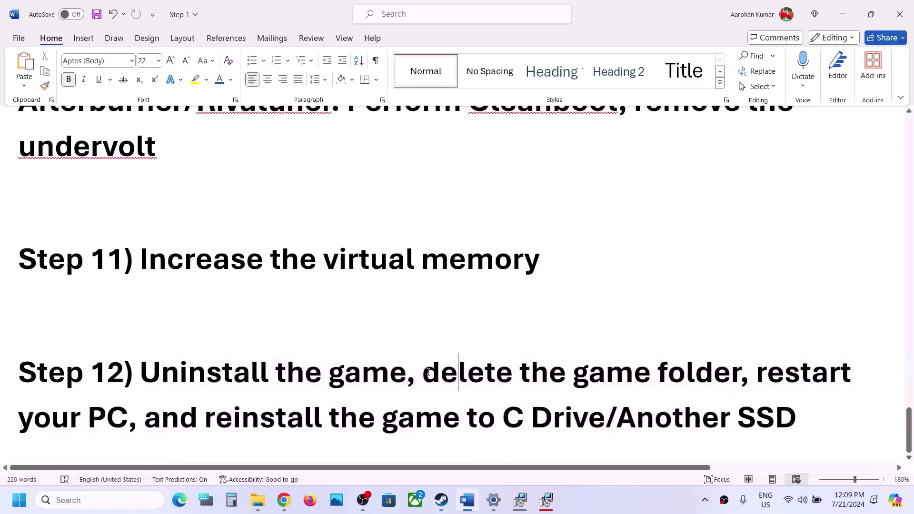
drag(428, 373, 740, 373)
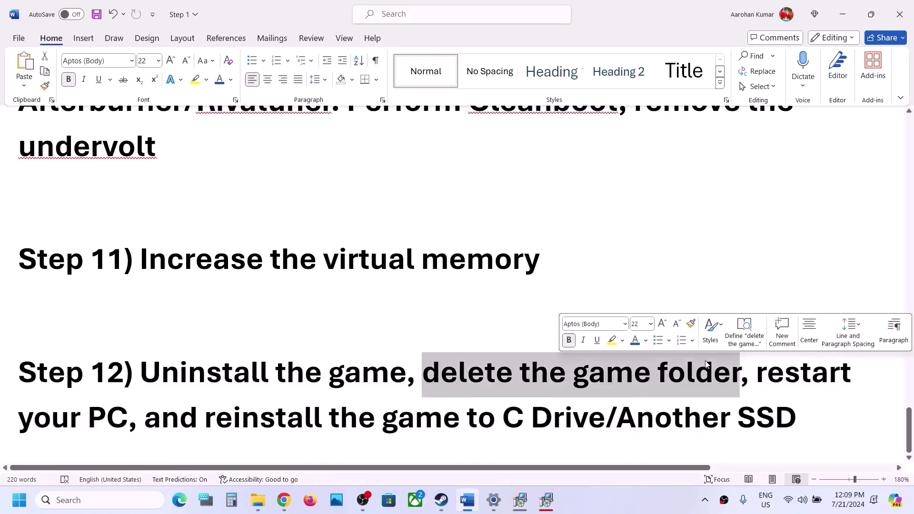
click(136, 419)
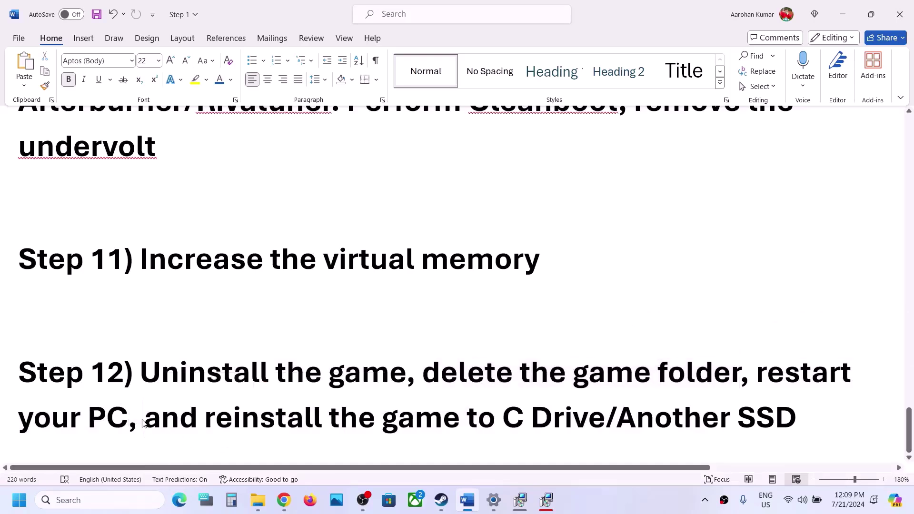
drag(432, 415, 562, 416)
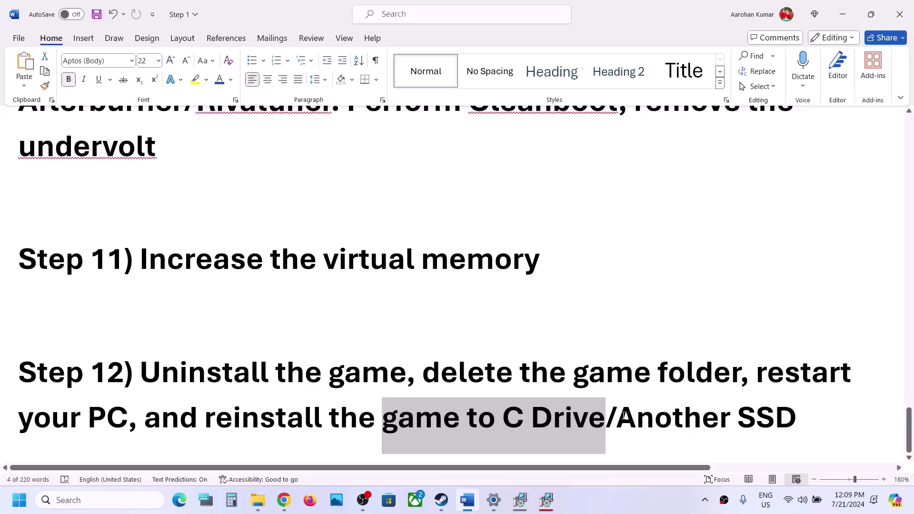
drag(624, 415, 795, 419)
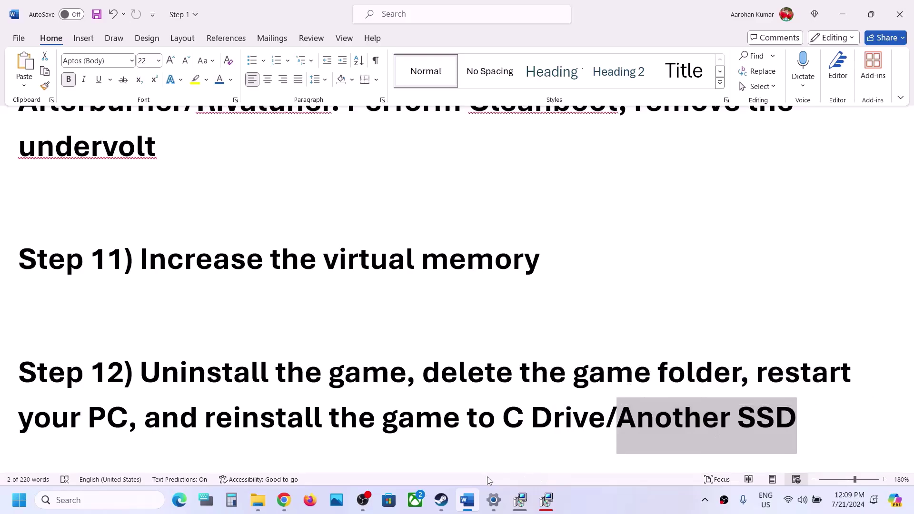
click(471, 412)
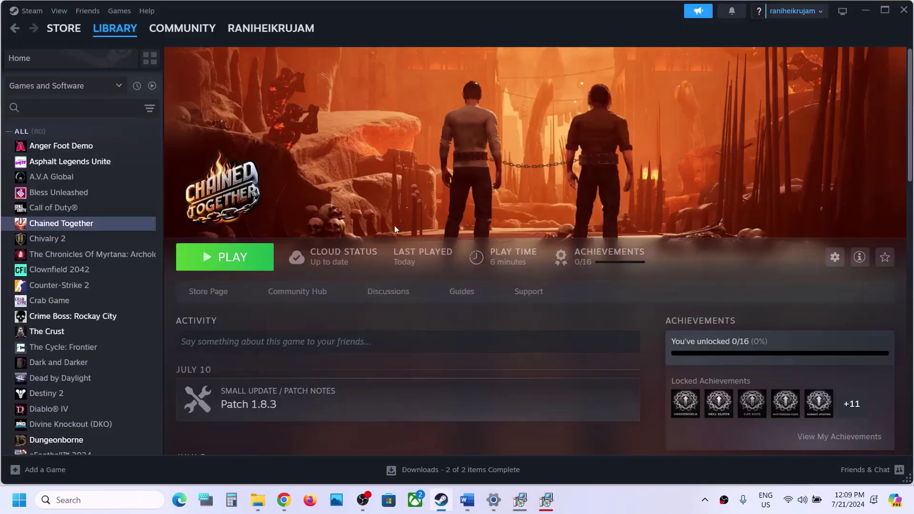